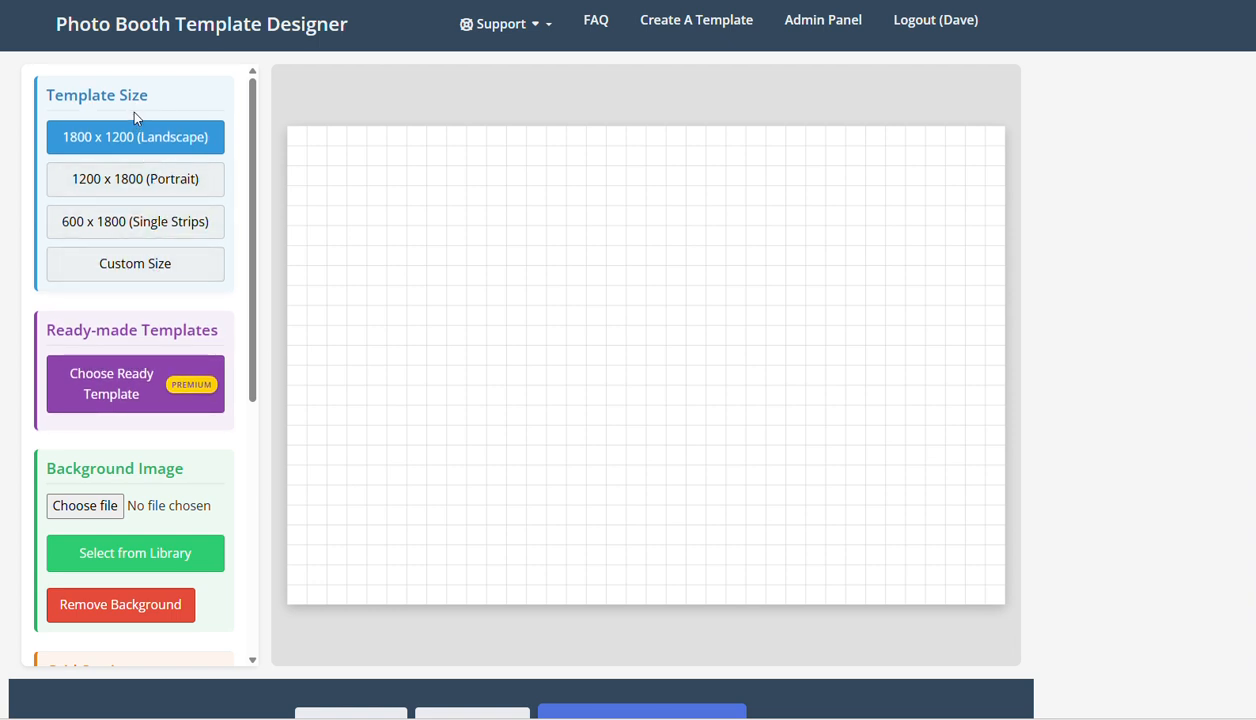
# Set the template to a custom size of 1536 x 2048 and apply it
pyautogui.click(138, 270)
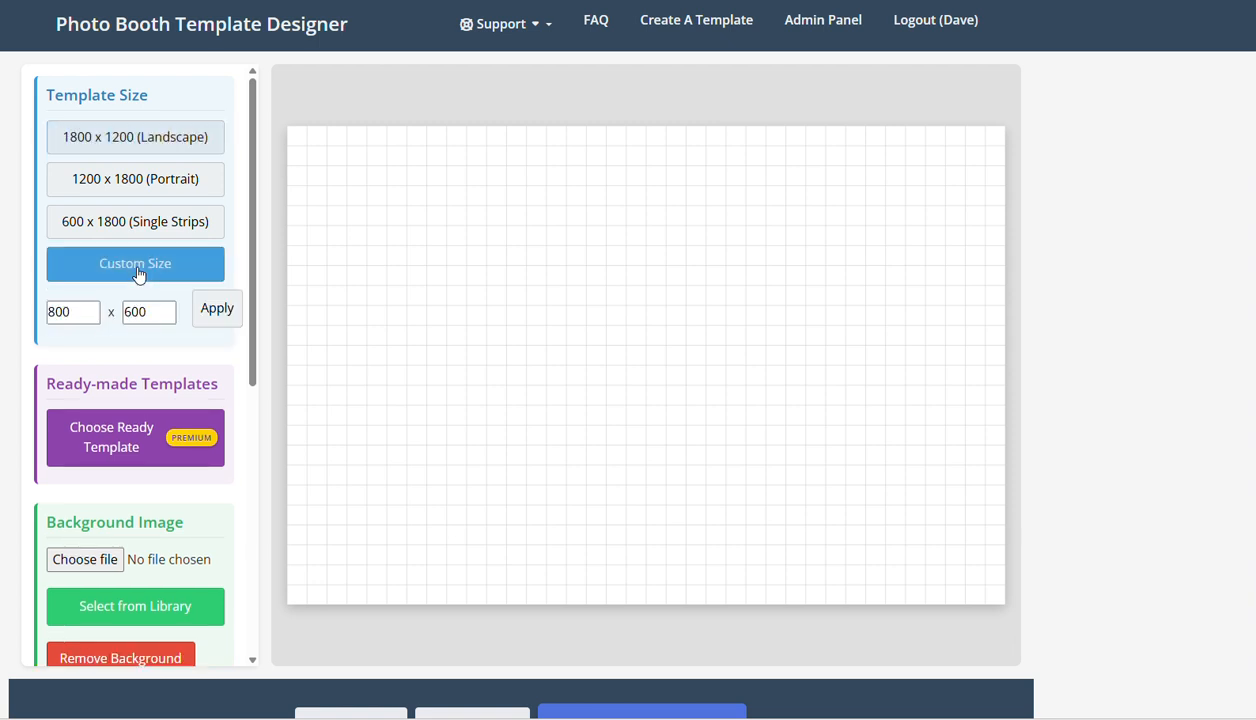
pyautogui.doubleClick(82, 311)
pyautogui.write('1536')
pyautogui.press('Tab')
pyautogui.write('2048')
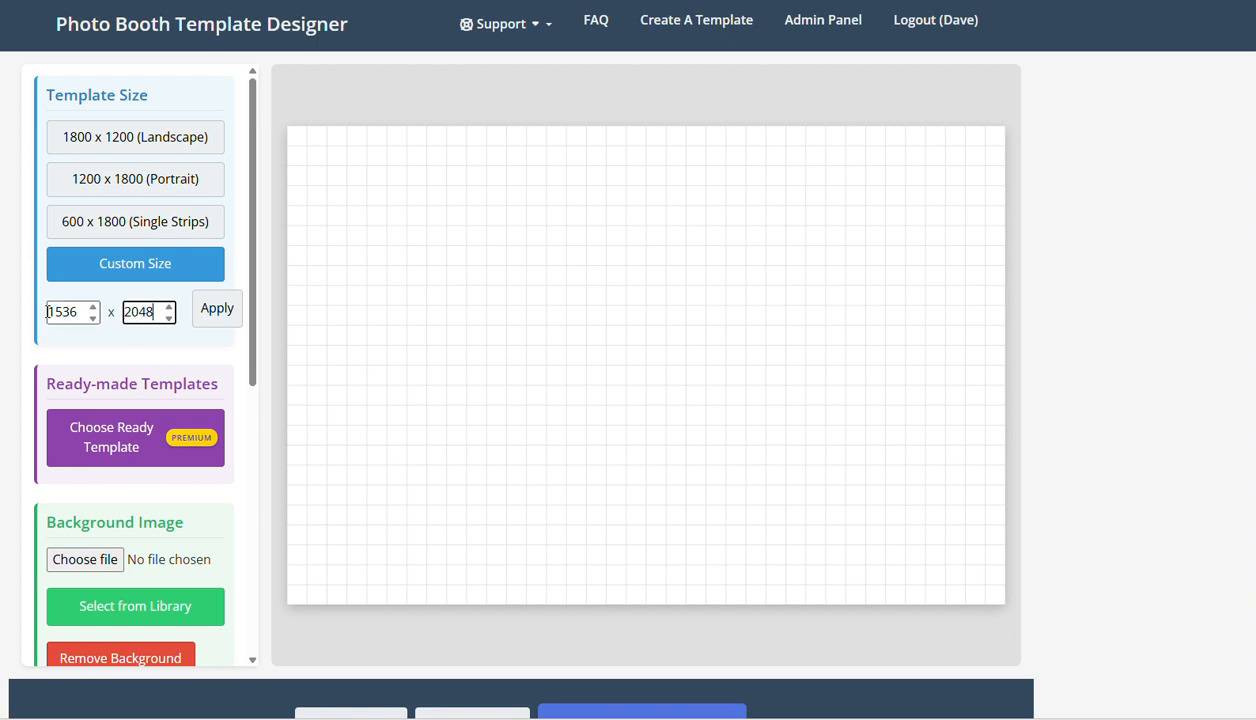
pyautogui.click(208, 320)
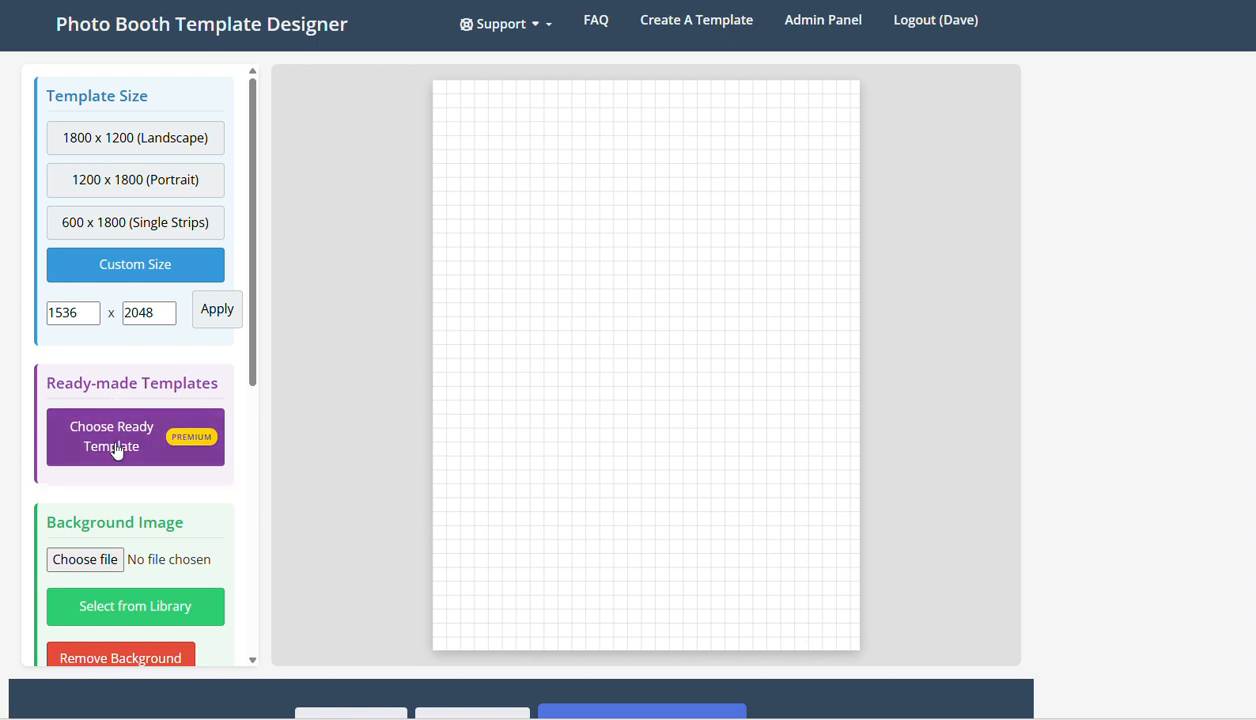
# Use the pale pink watercolour Image07 from the background library as the template background
pyautogui.scroll(-3, 177, 434)
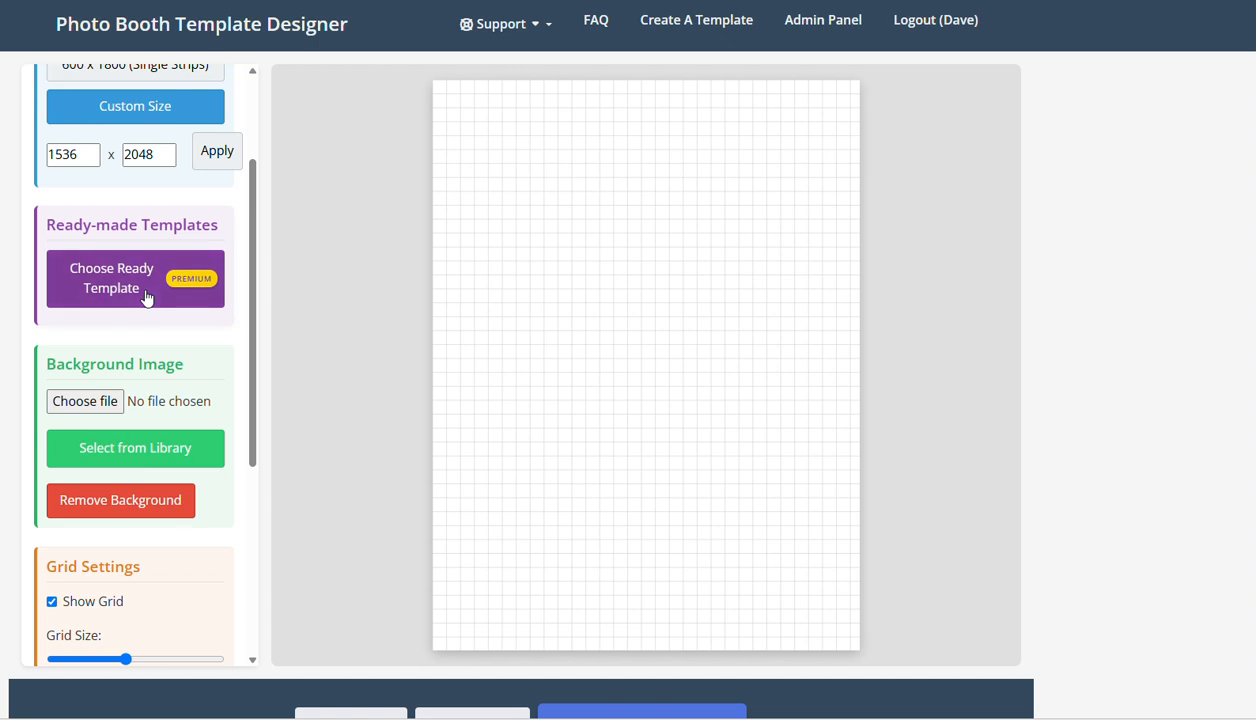
pyautogui.scroll(-1, 174, 400)
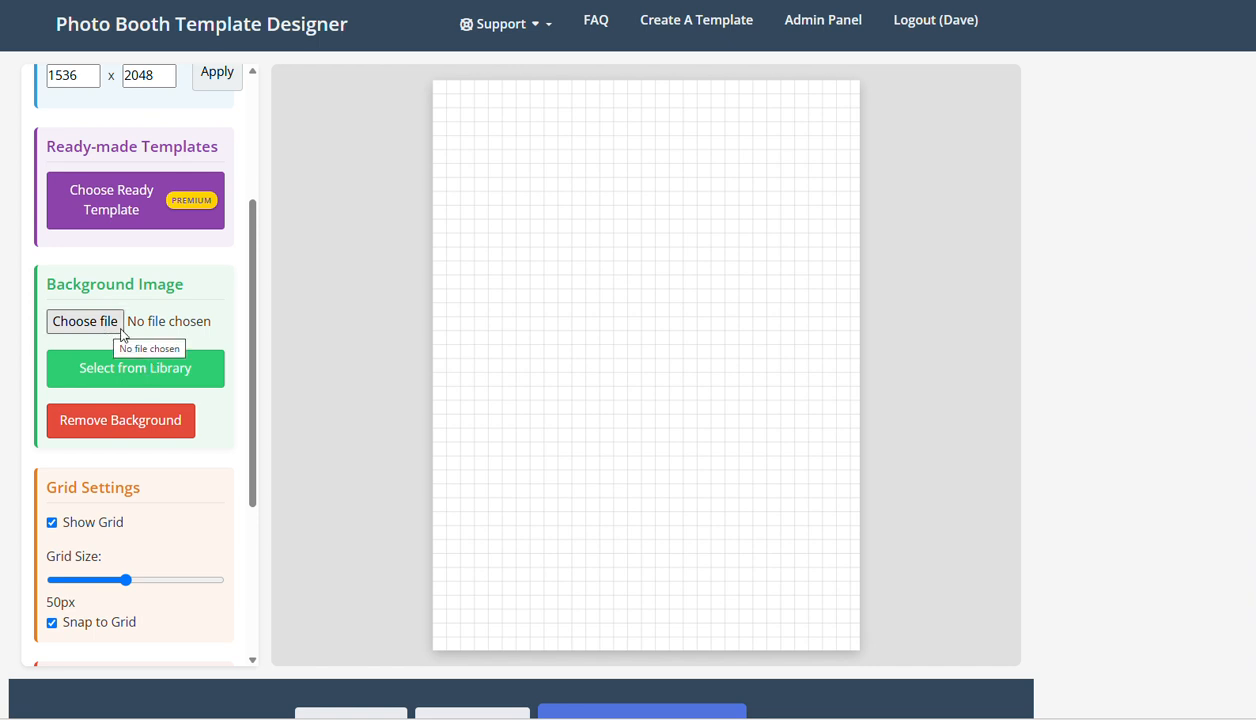
pyautogui.click(198, 373)
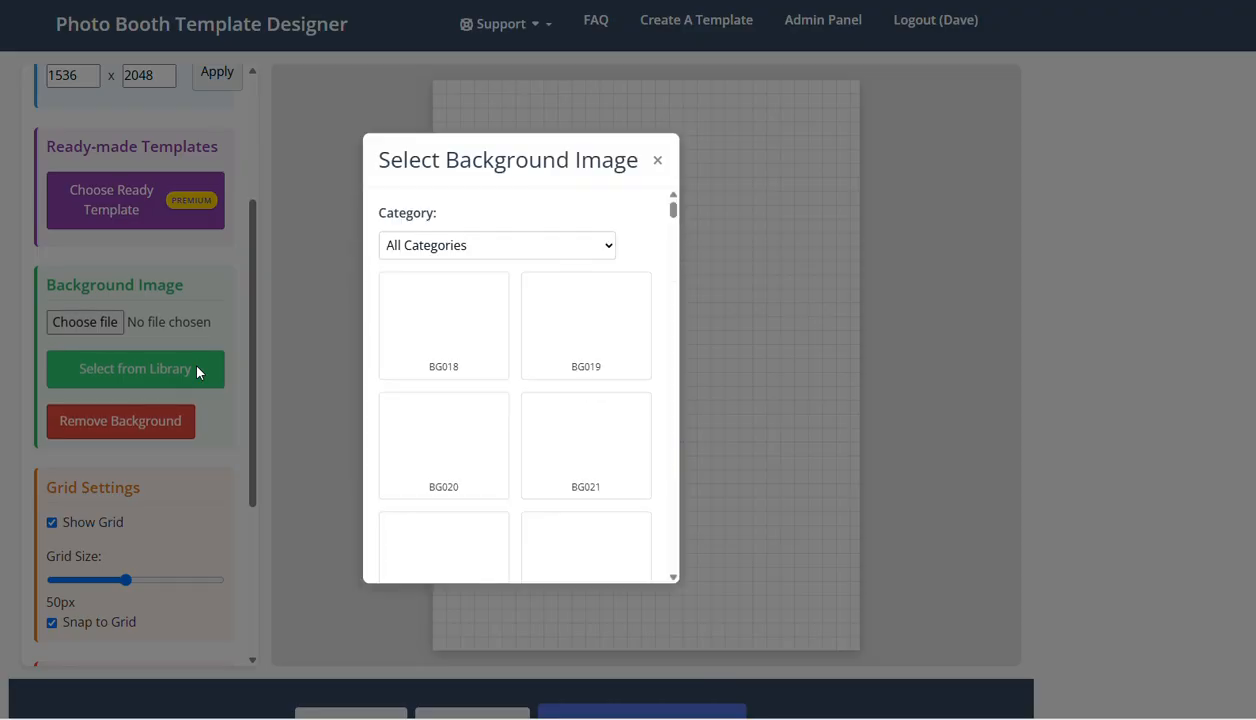
pyautogui.scroll(-3, 470, 300)
pyautogui.scroll(-15, 470, 303)
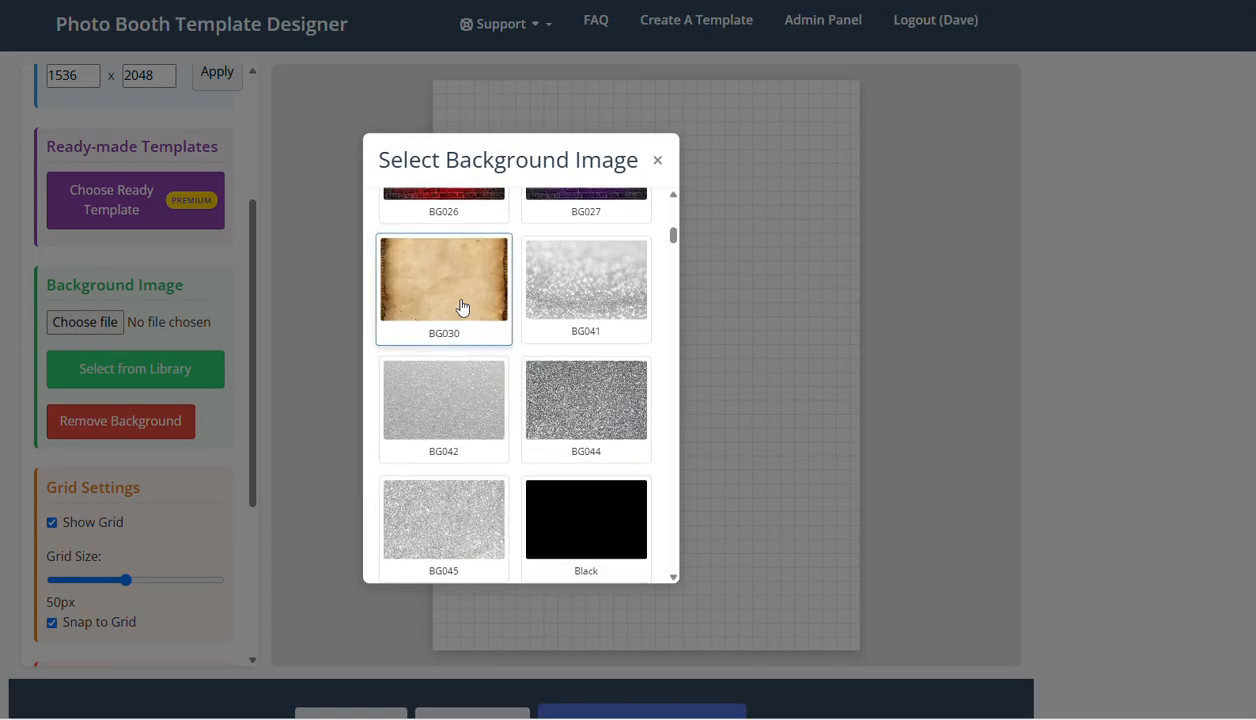
pyautogui.scroll(-12, 454, 310)
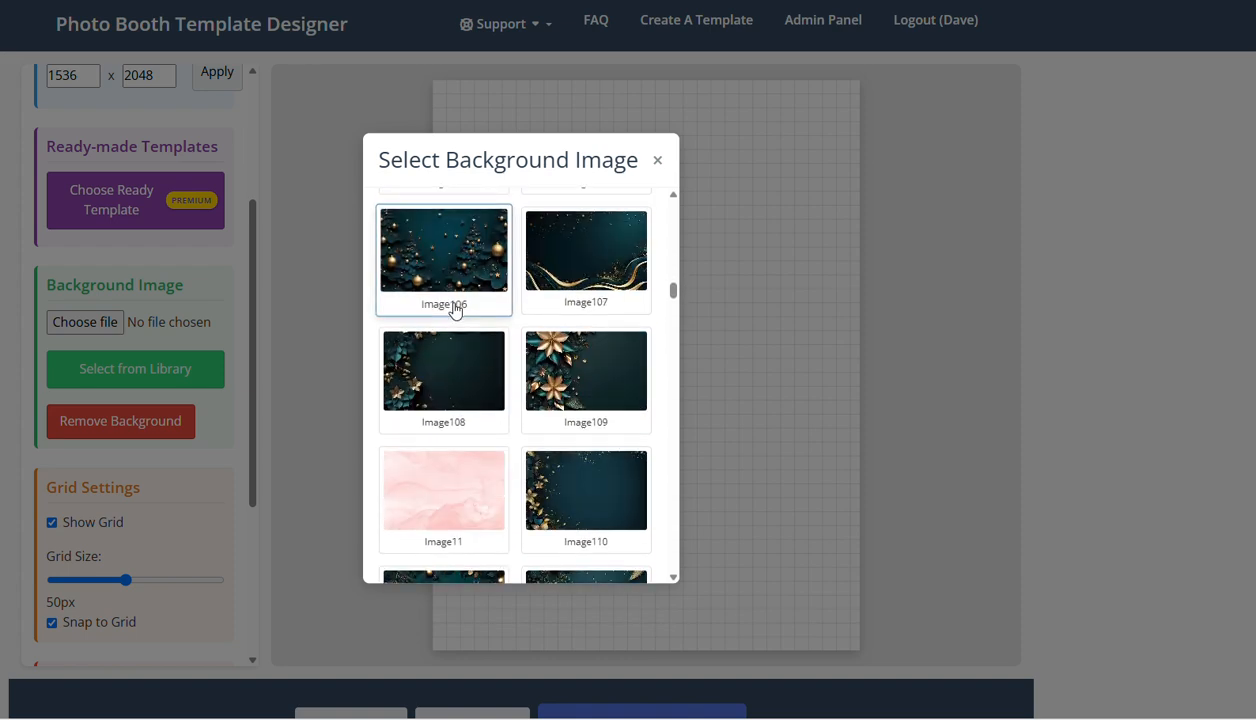
pyautogui.scroll(-12, 454, 310)
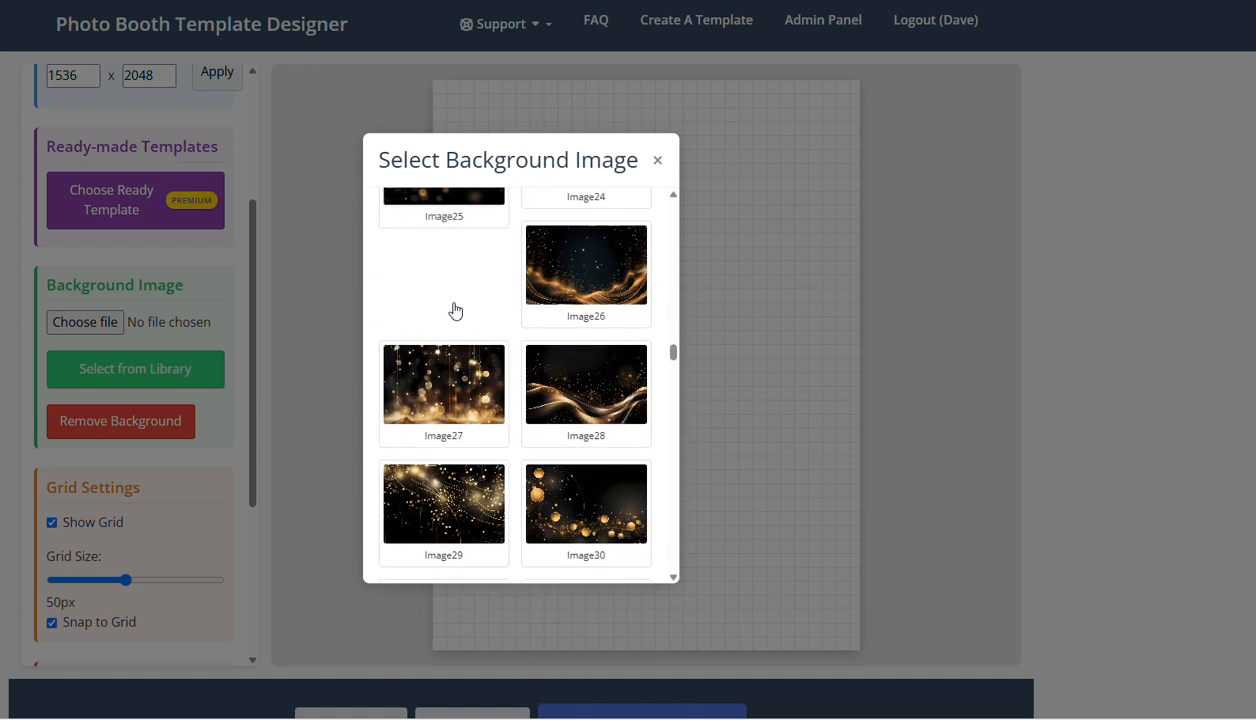
pyautogui.scroll(-10, 454, 310)
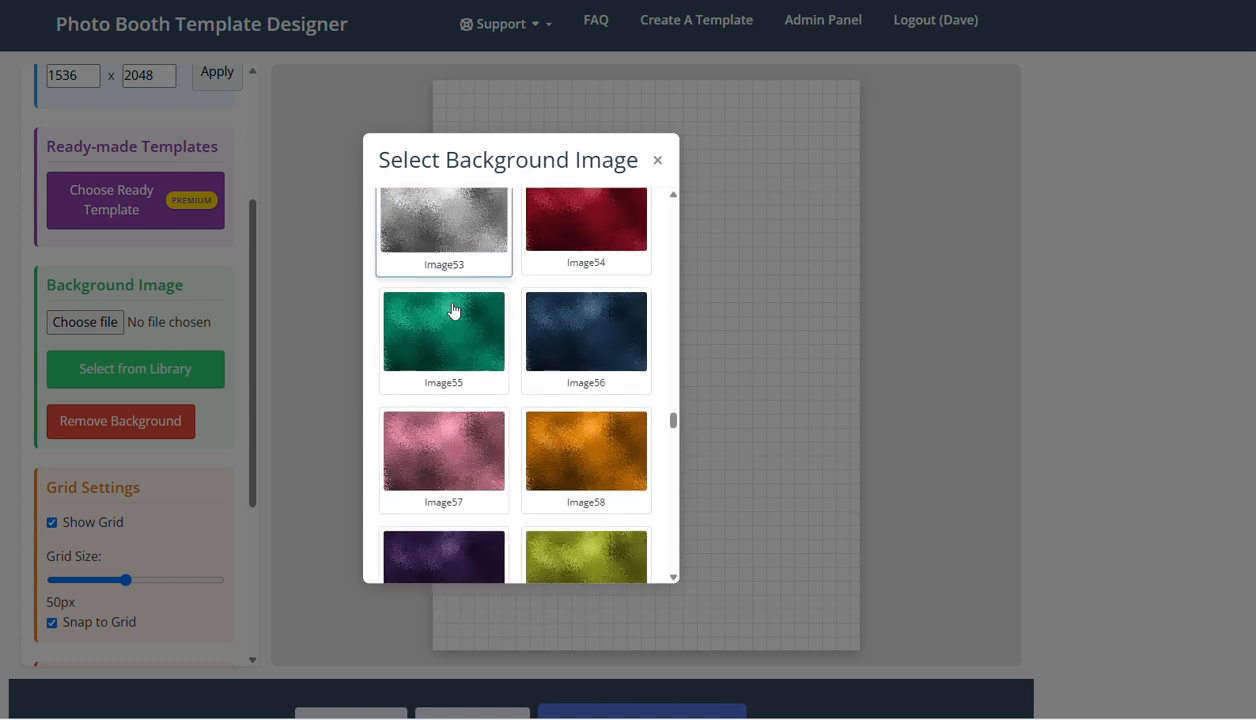
pyautogui.scroll(-8, 452, 310)
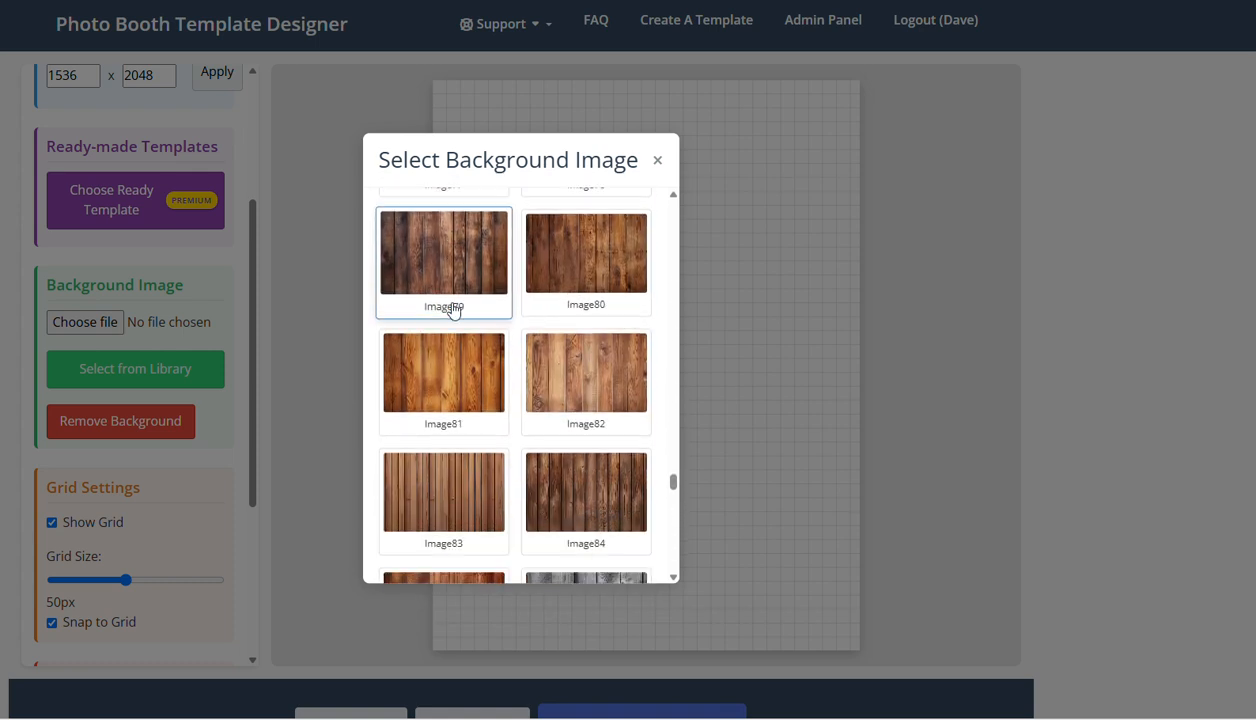
pyautogui.scroll(-8, 452, 310)
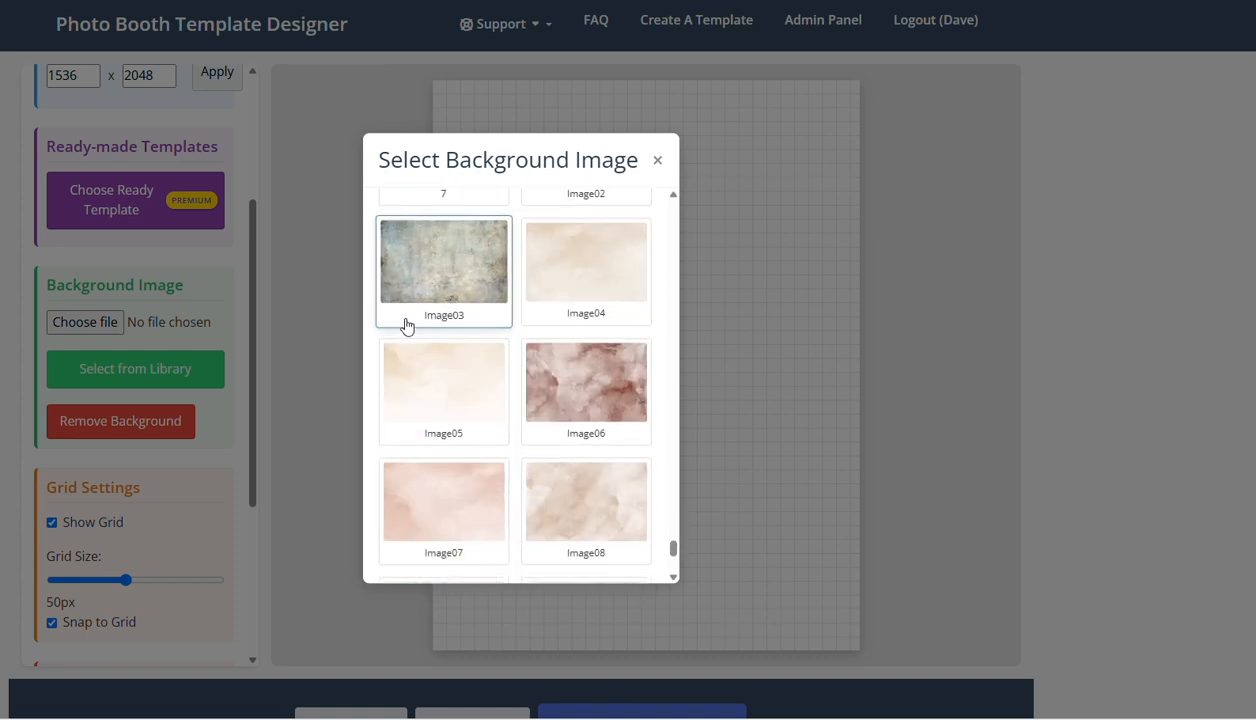
pyautogui.click(486, 505)
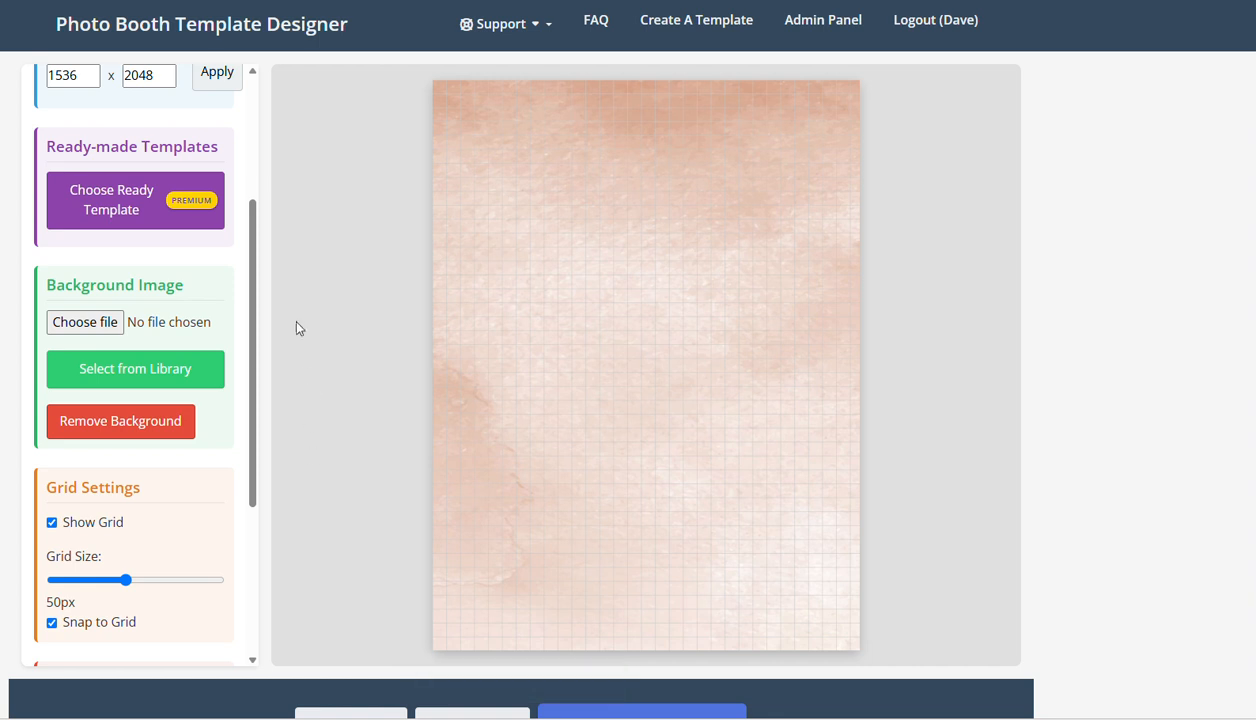
# Add a text element to the template reading "The Wedding of"
pyautogui.scroll(1, 193, 473)
pyautogui.scroll(3, 193, 473)
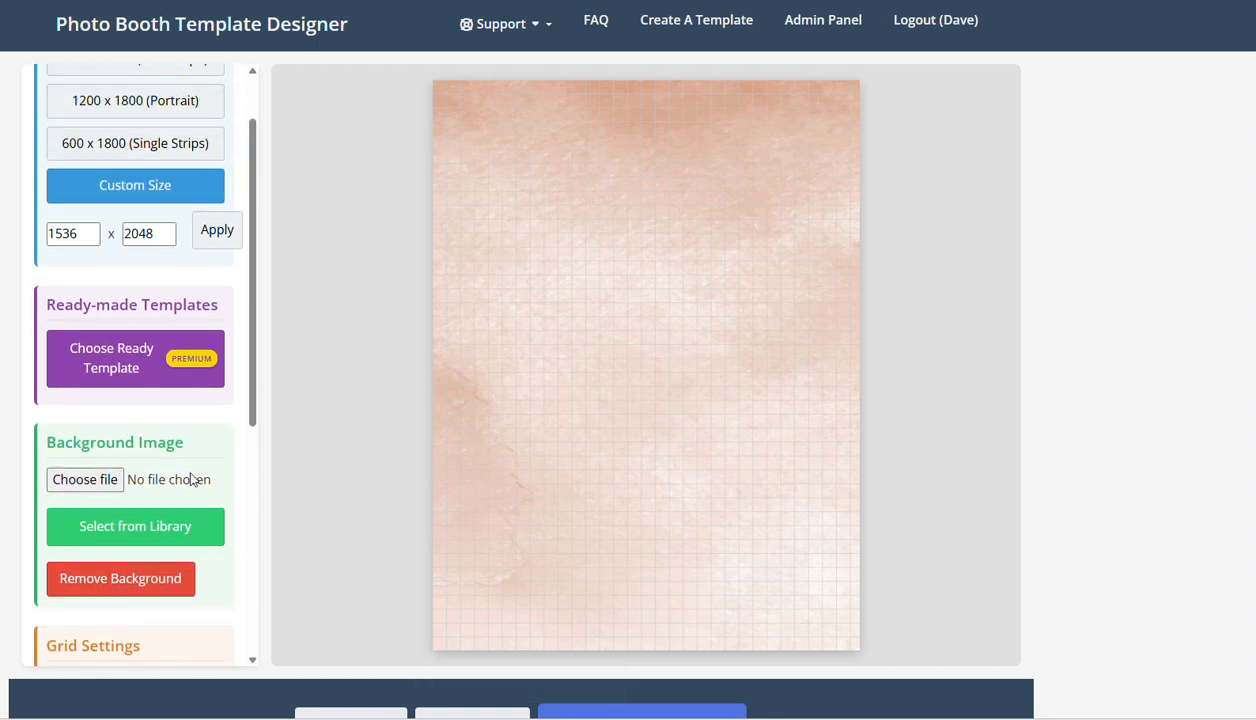
pyautogui.scroll(-4, 186, 486)
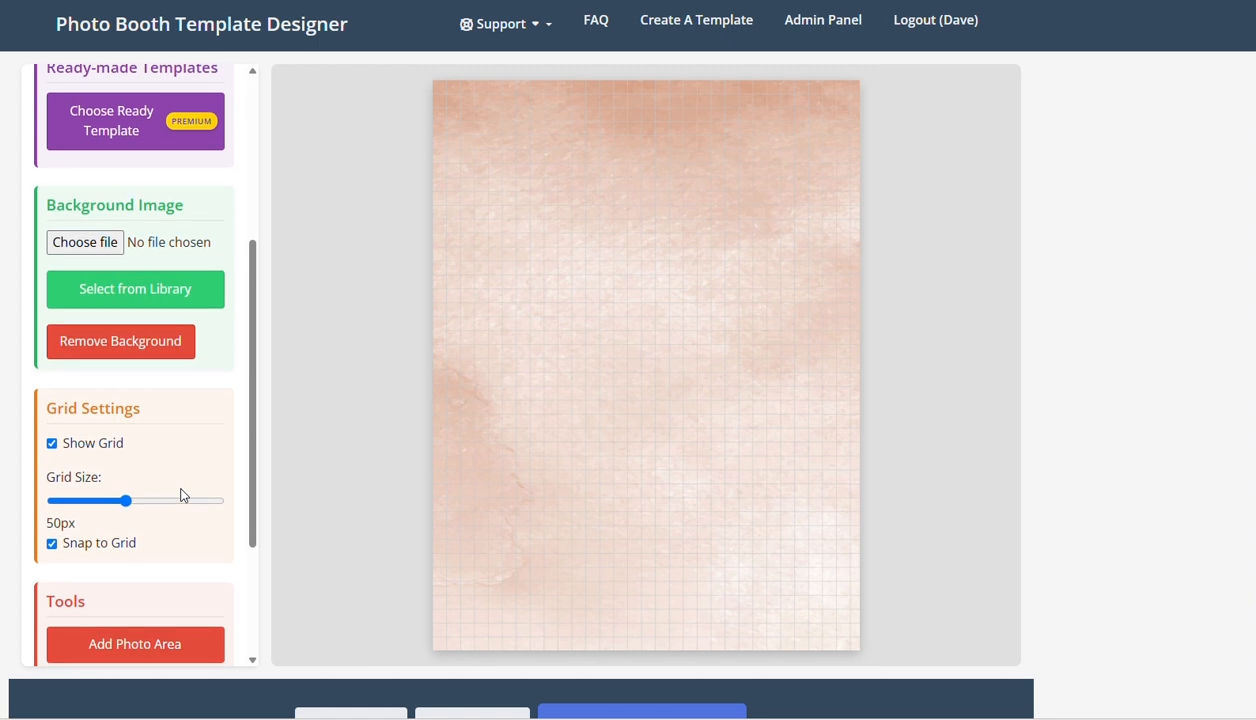
pyautogui.scroll(-3, 183, 494)
pyautogui.click(163, 572)
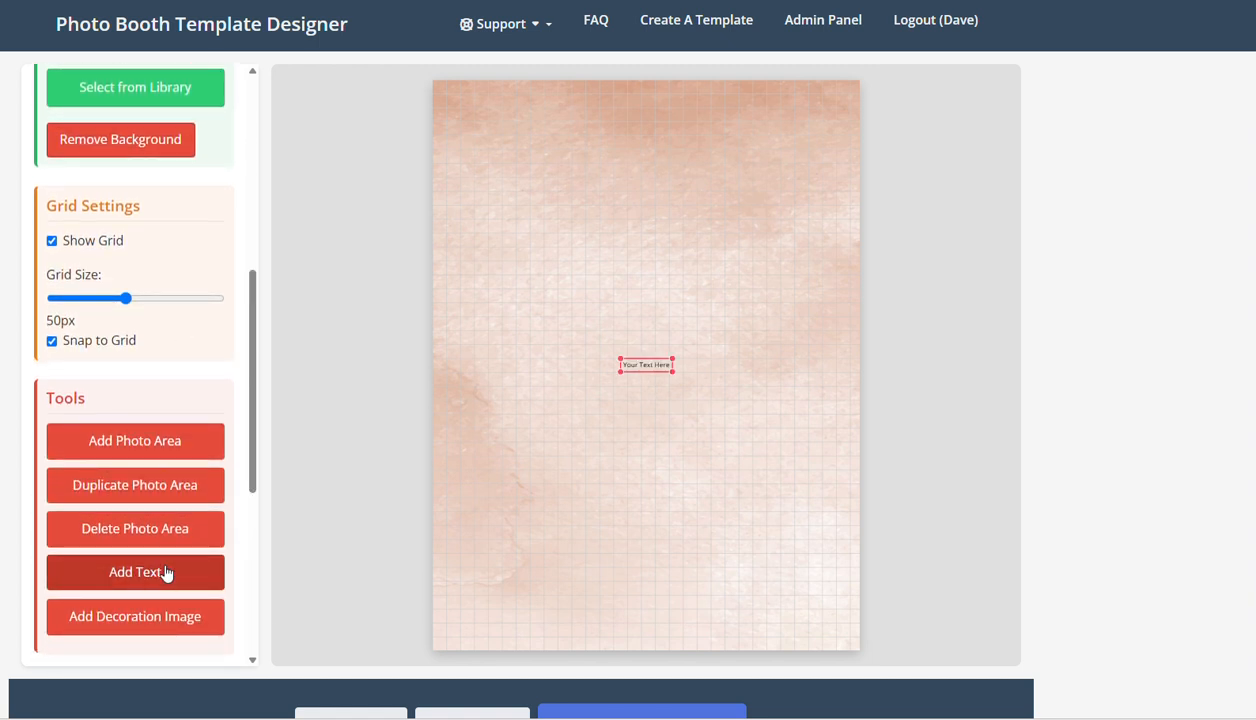
pyautogui.write('The ')
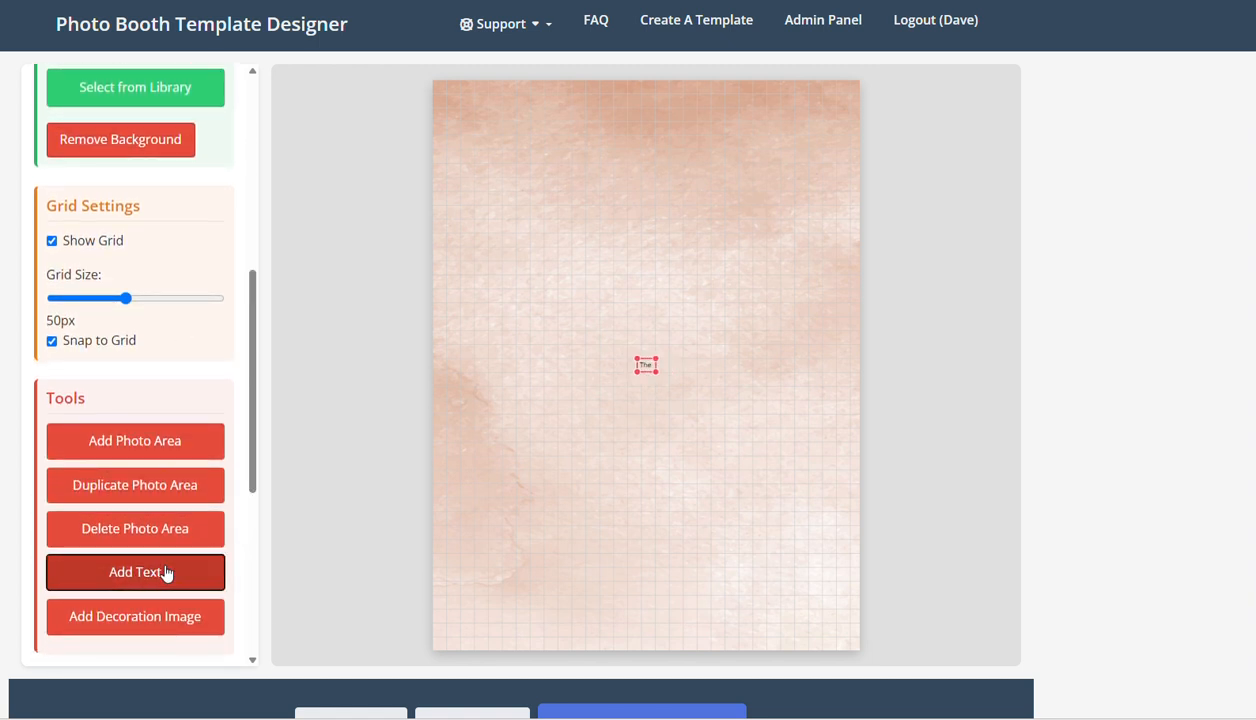
pyautogui.write('Wedding of')
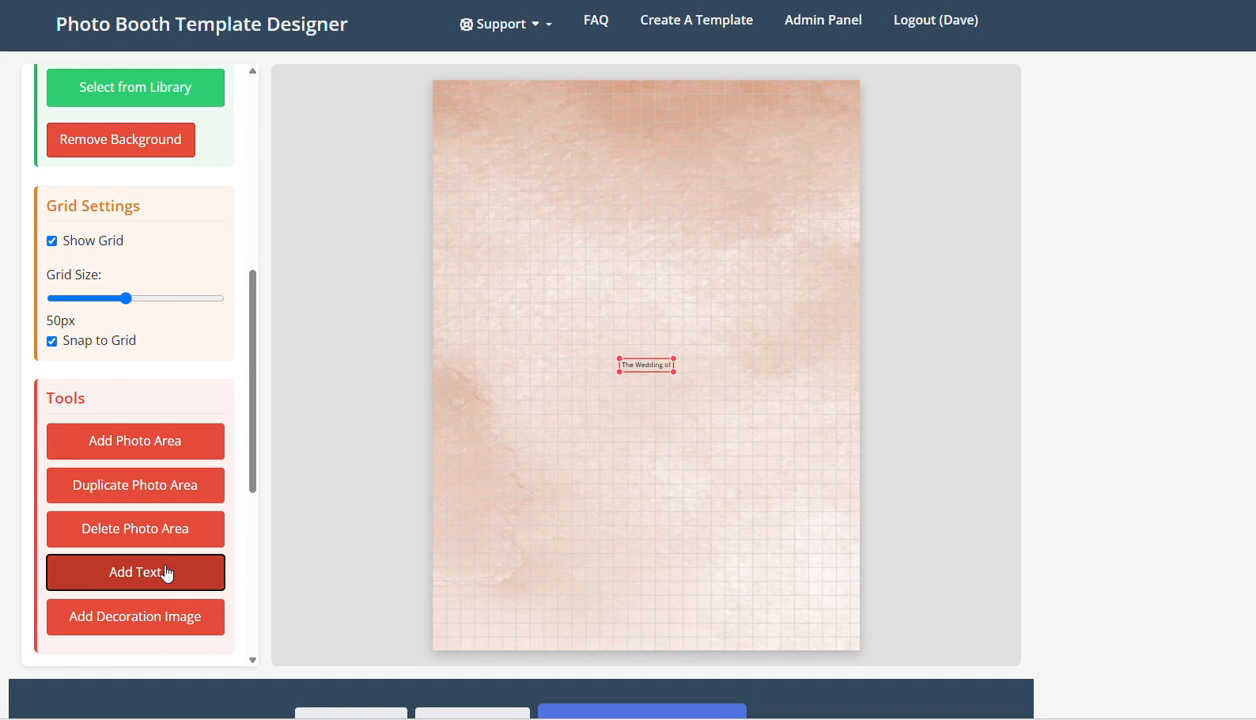
# Enlarge "The Wedding of" to 86 px and move it near the middle of the template's upper edge
pyautogui.scroll(-3, 140, 480)
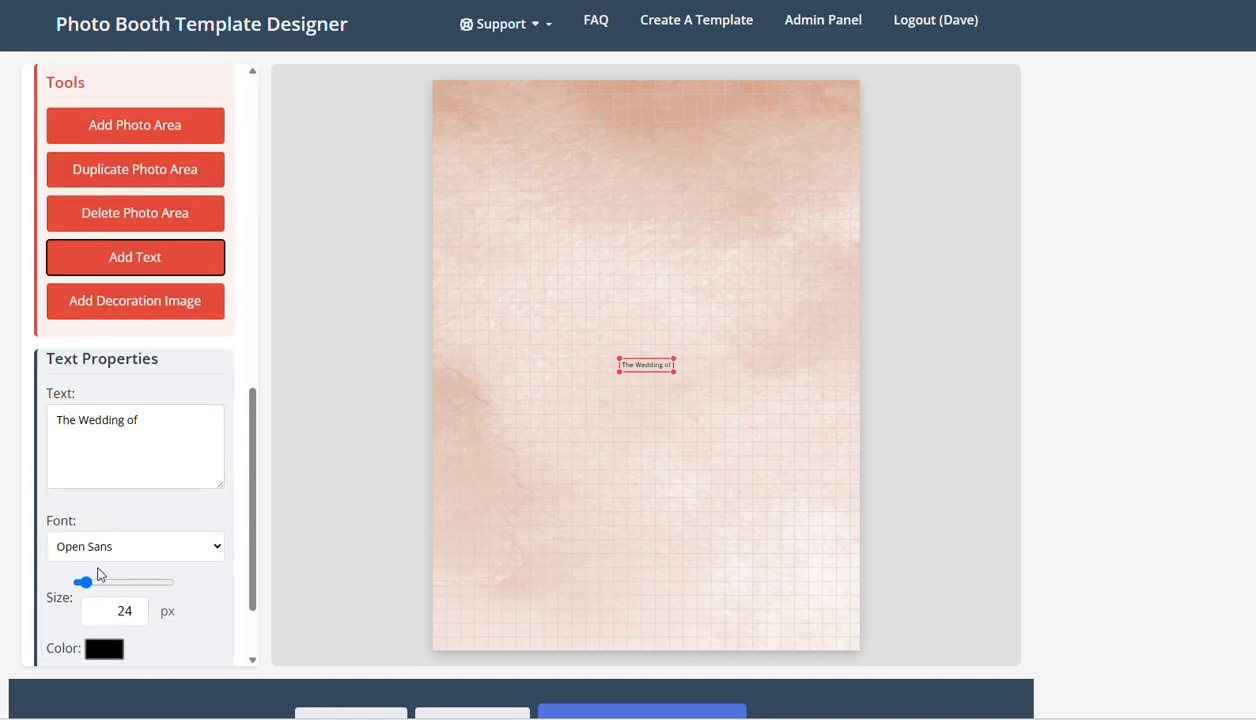
pyautogui.moveTo(83, 581); pyautogui.dragTo(105, 581)
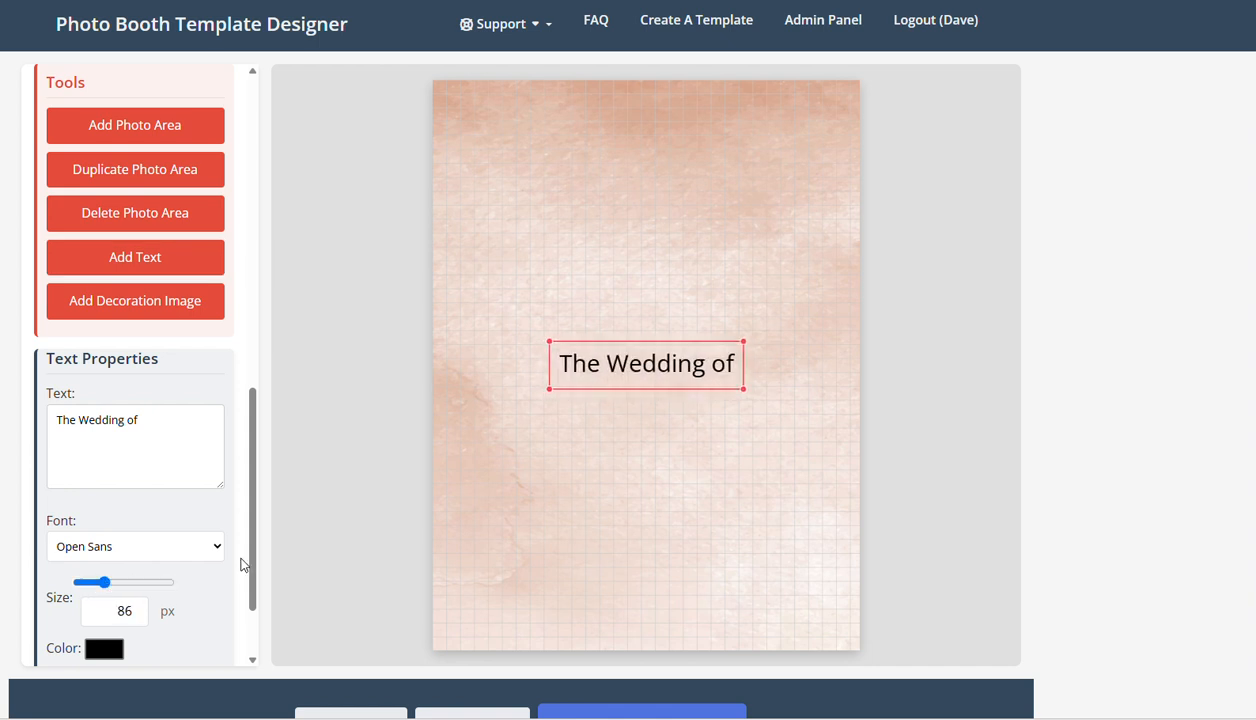
pyautogui.moveTo(640, 380); pyautogui.dragTo(636, 143)
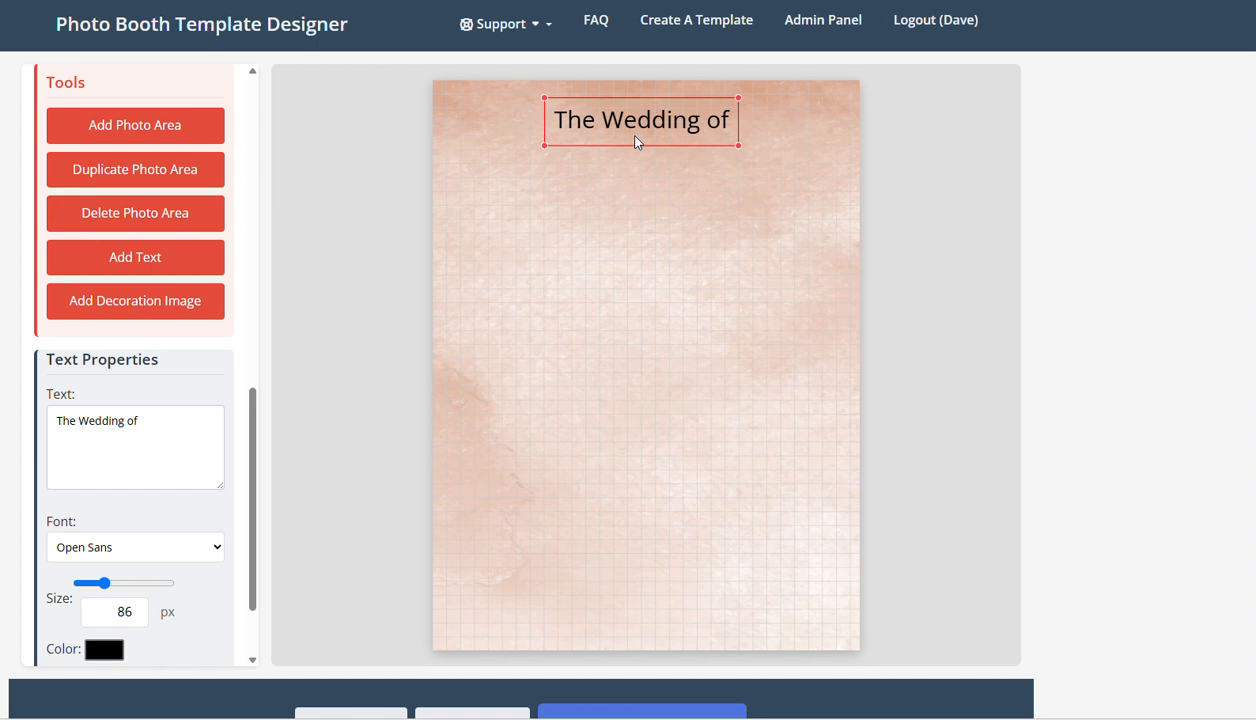
pyautogui.moveTo(652, 143); pyautogui.dragTo(660, 144)
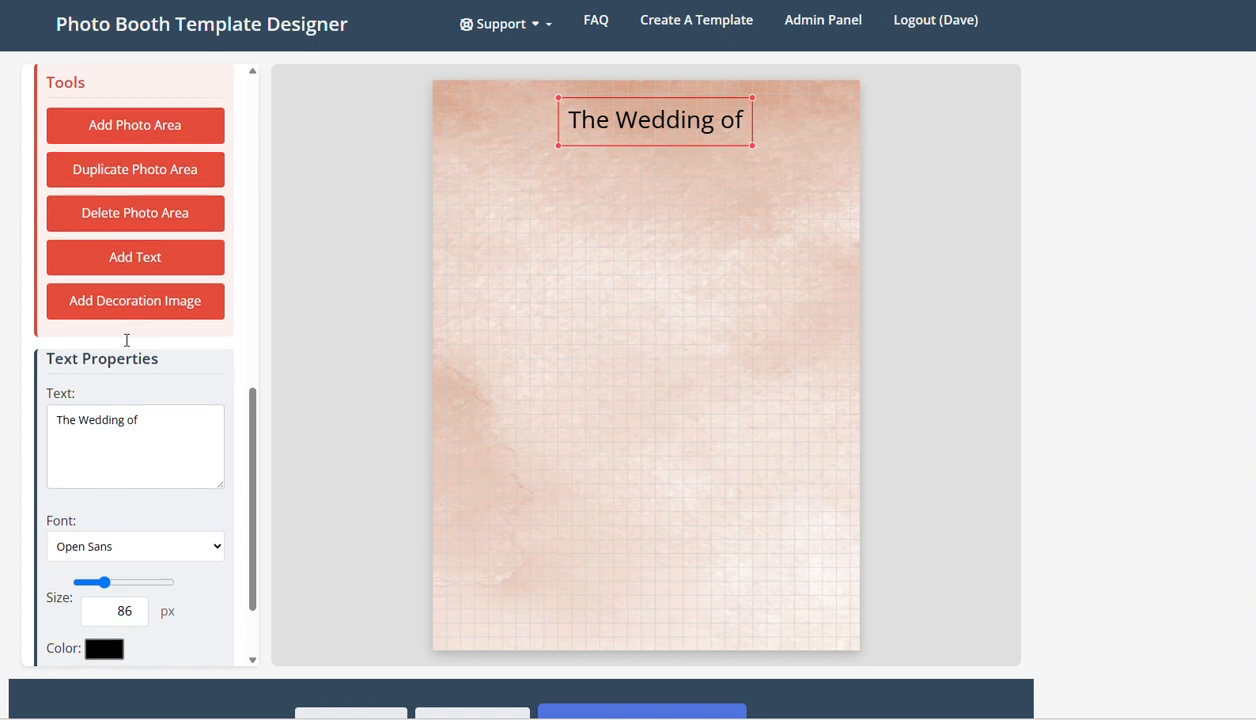
# Turn off Snap to Grid and nudge "The Wedding of" slightly up and left towards the template's centre line
pyautogui.scroll(3, 126, 340)
pyautogui.click(78, 263)
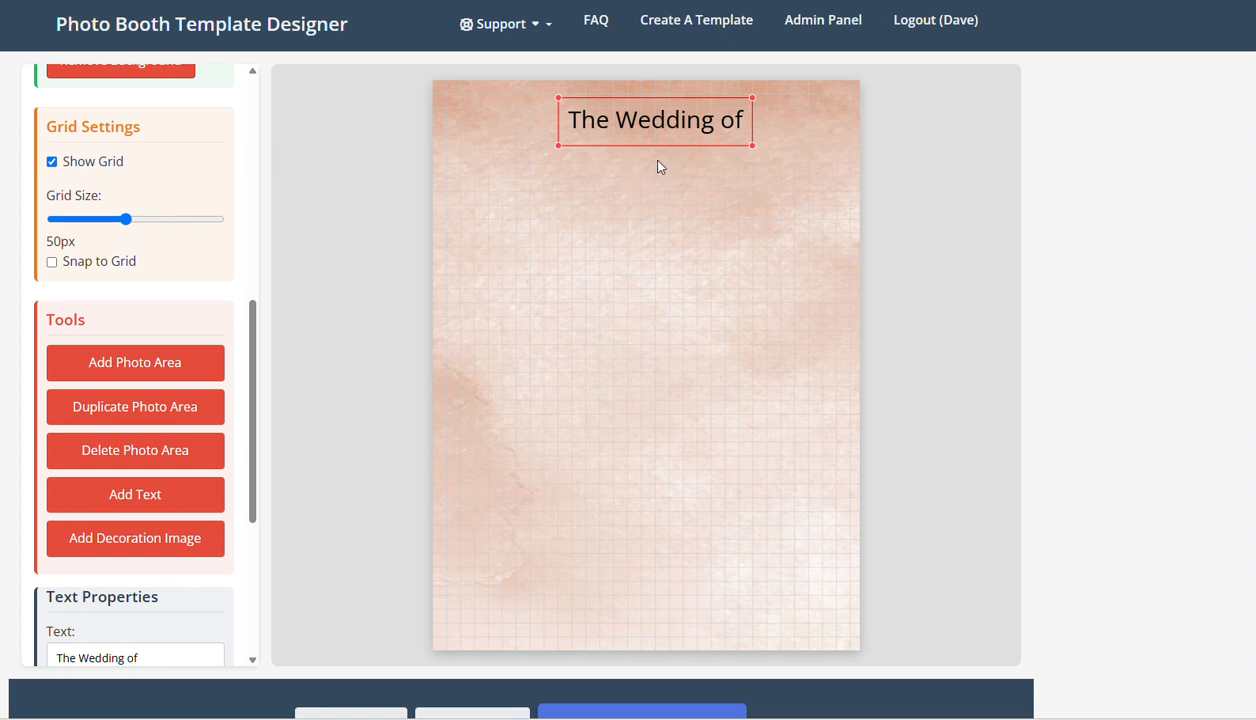
pyautogui.moveTo(686, 129); pyautogui.dragTo(683, 128)
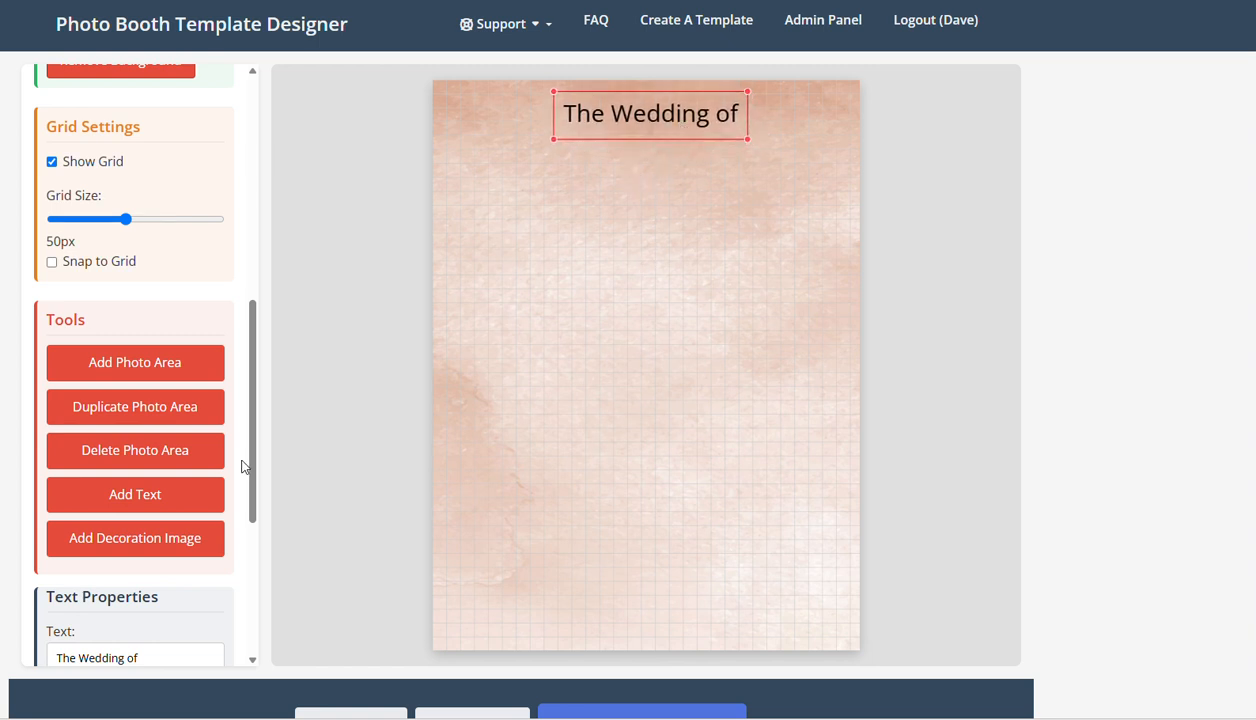
# Change the font of "The Wedding of" to Berkshire Swash and look at the text colour choices, keeping black
pyautogui.scroll(-1, 148, 427)
pyautogui.scroll(-3, 148, 427)
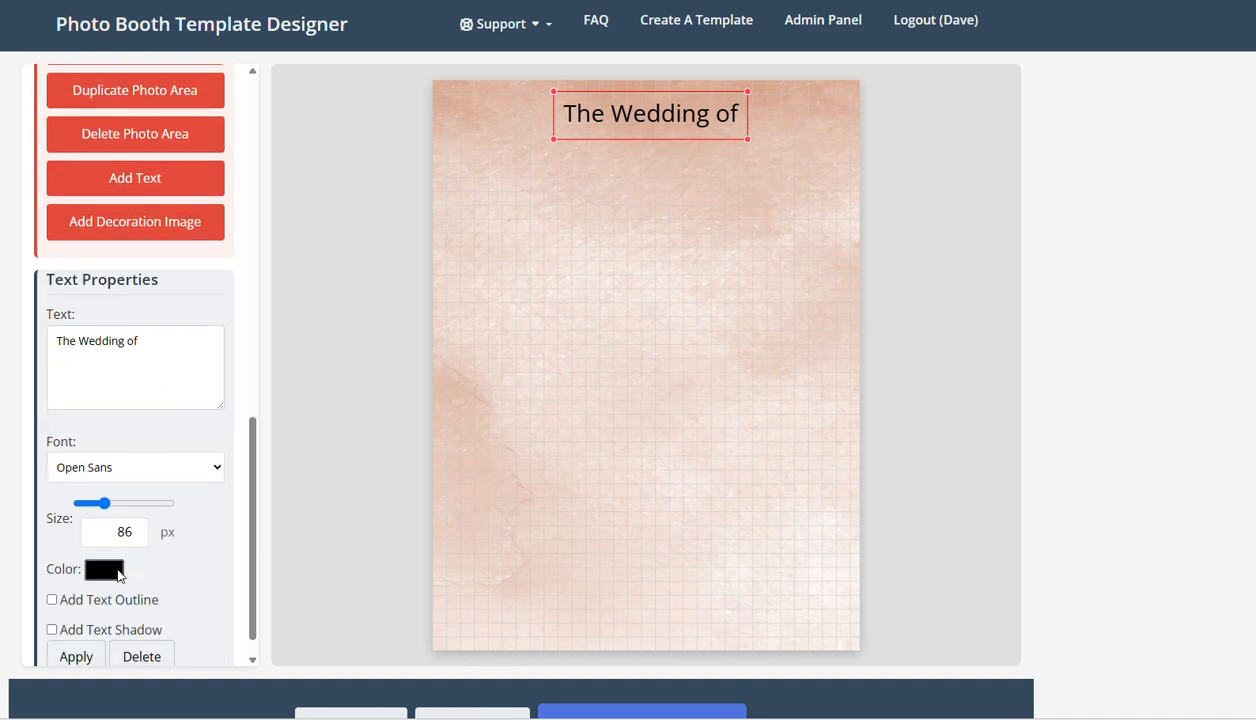
pyautogui.click(155, 470)
pyautogui.scroll(-5, 148, 400)
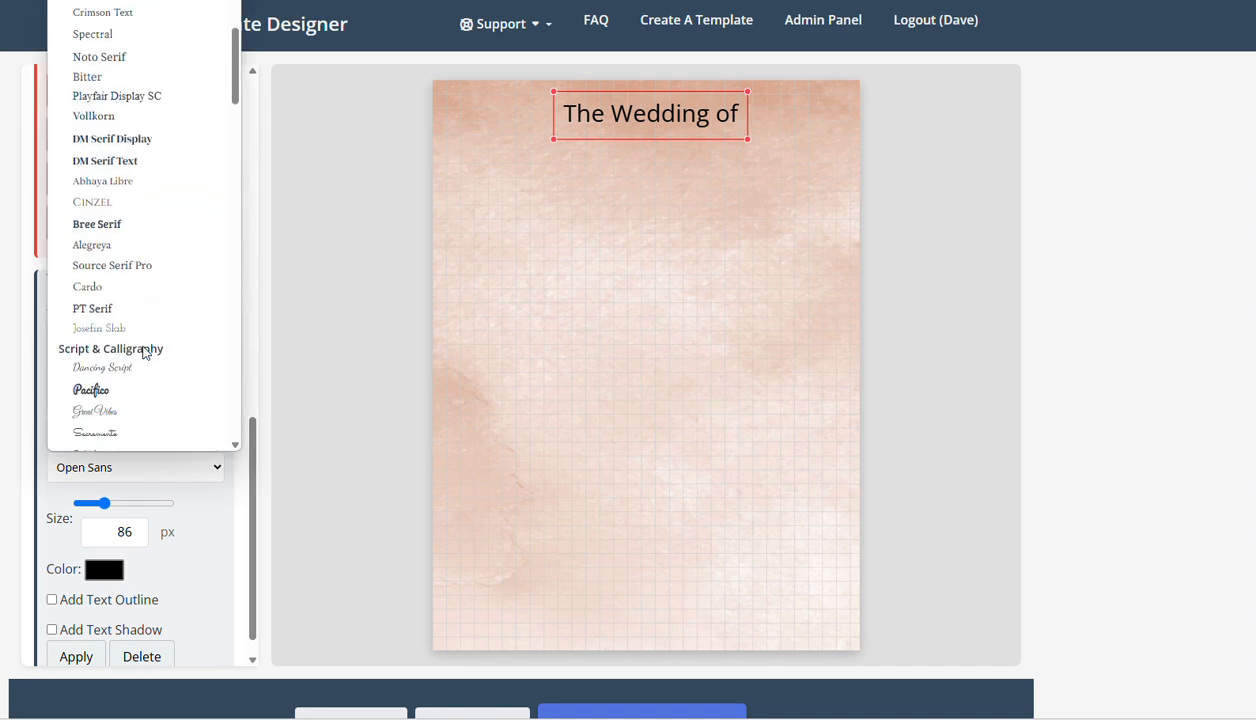
pyautogui.scroll(-2, 143, 350)
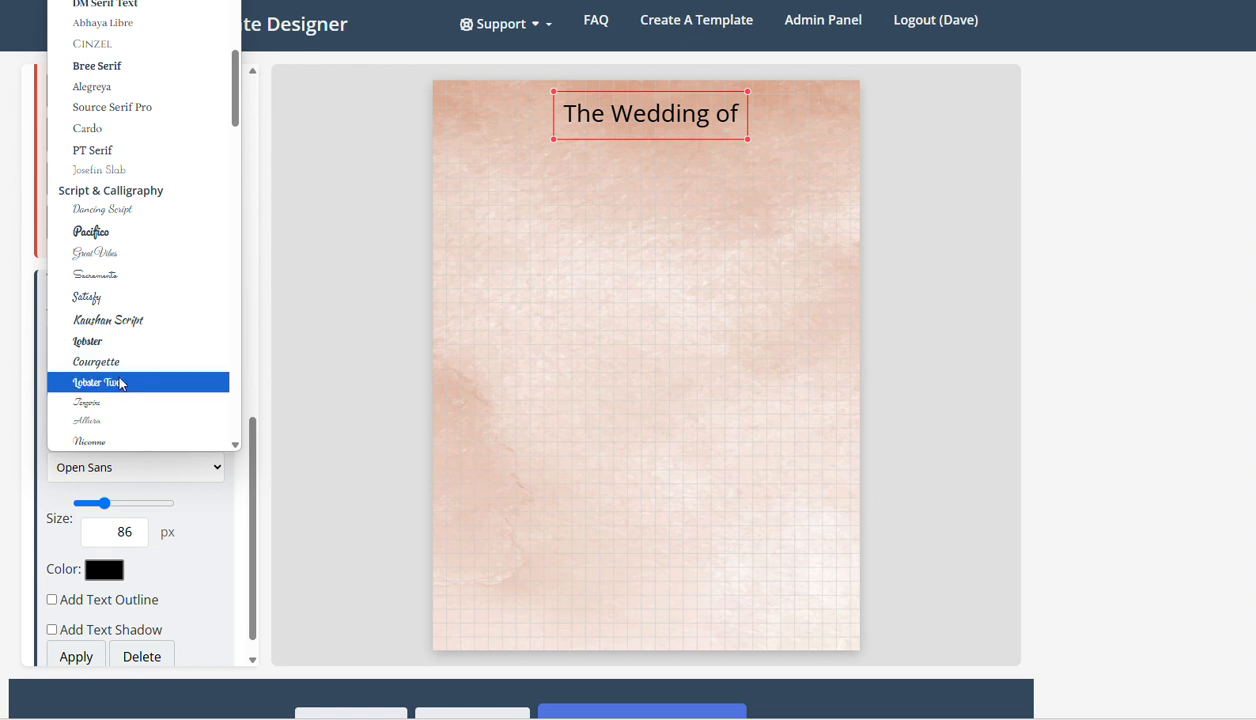
pyautogui.scroll(-2, 120, 383)
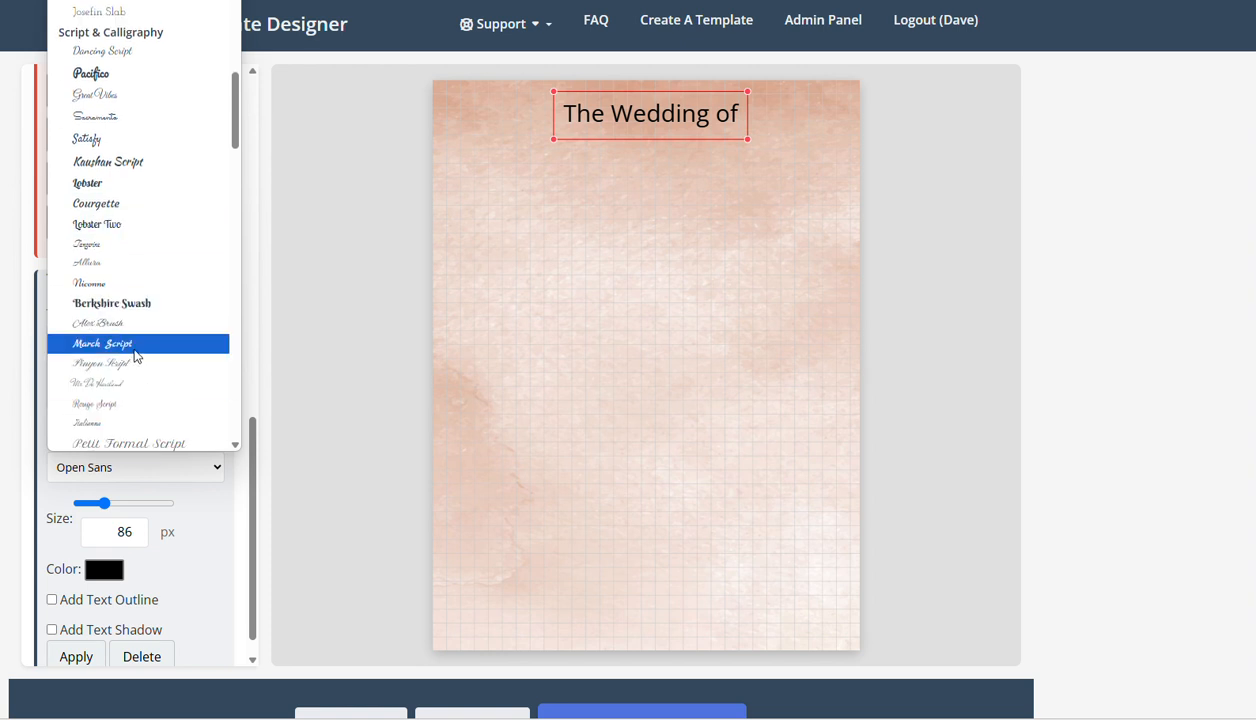
pyautogui.click(154, 314)
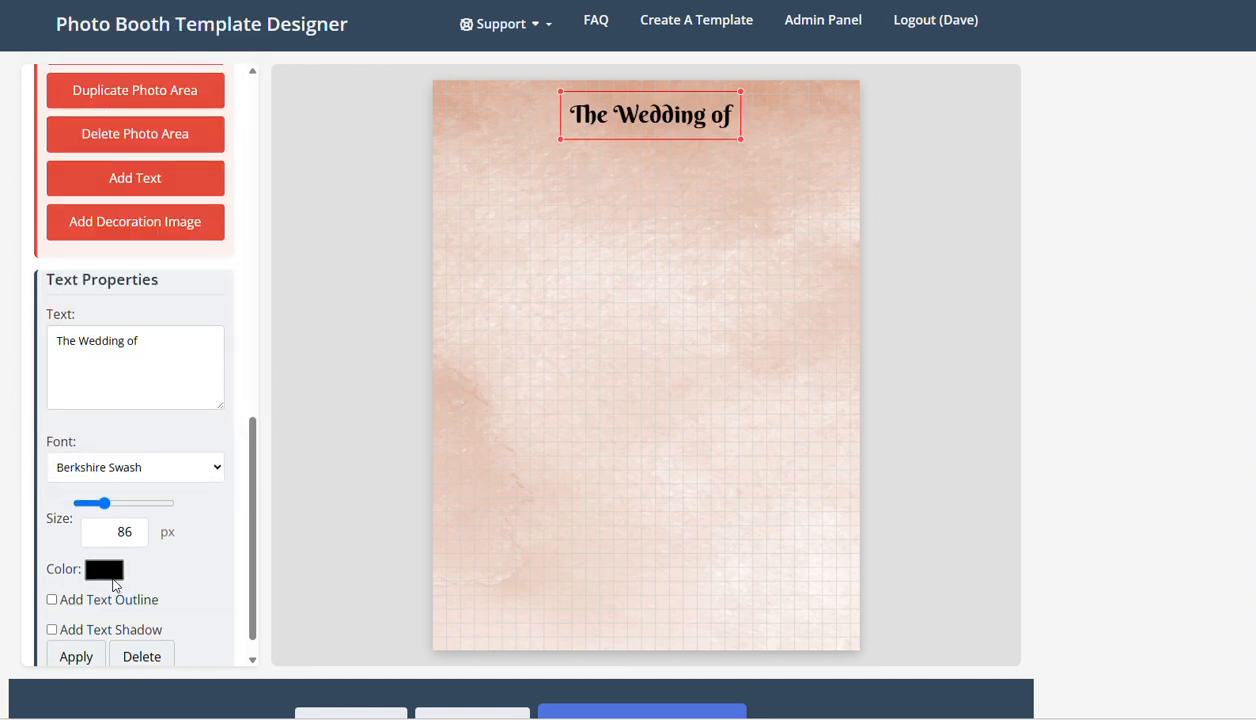
pyautogui.click(112, 572)
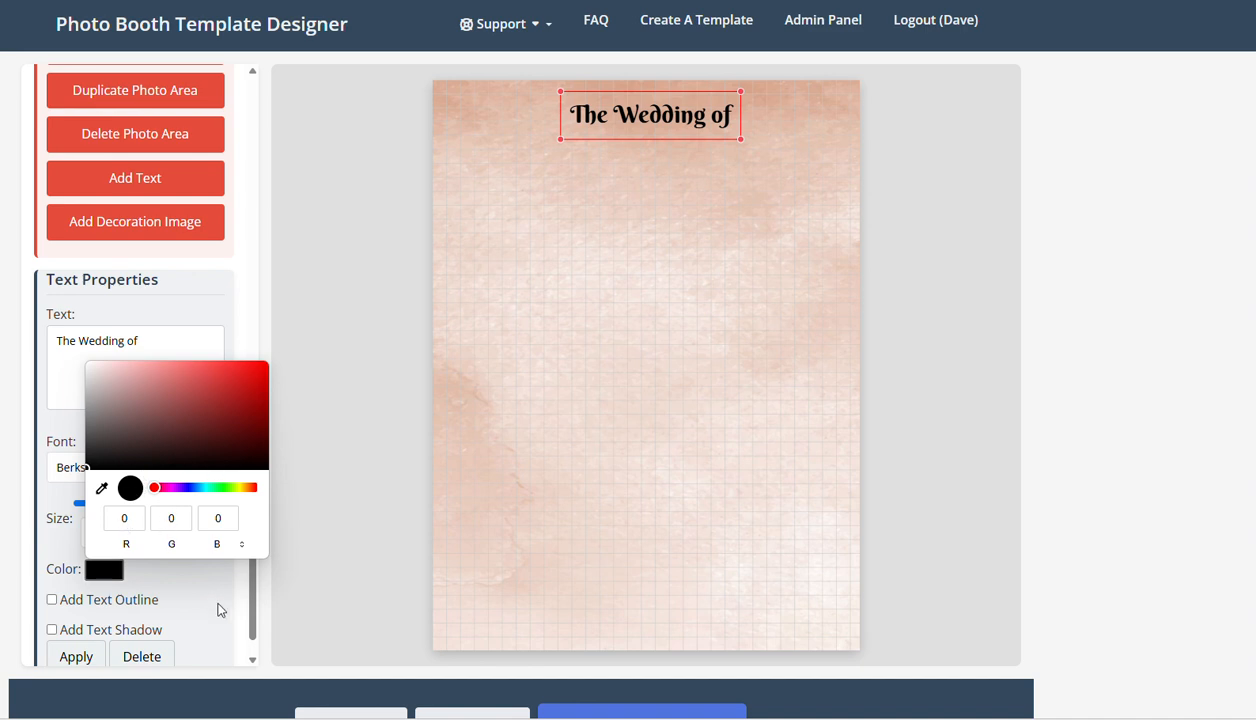
pyautogui.click(331, 452)
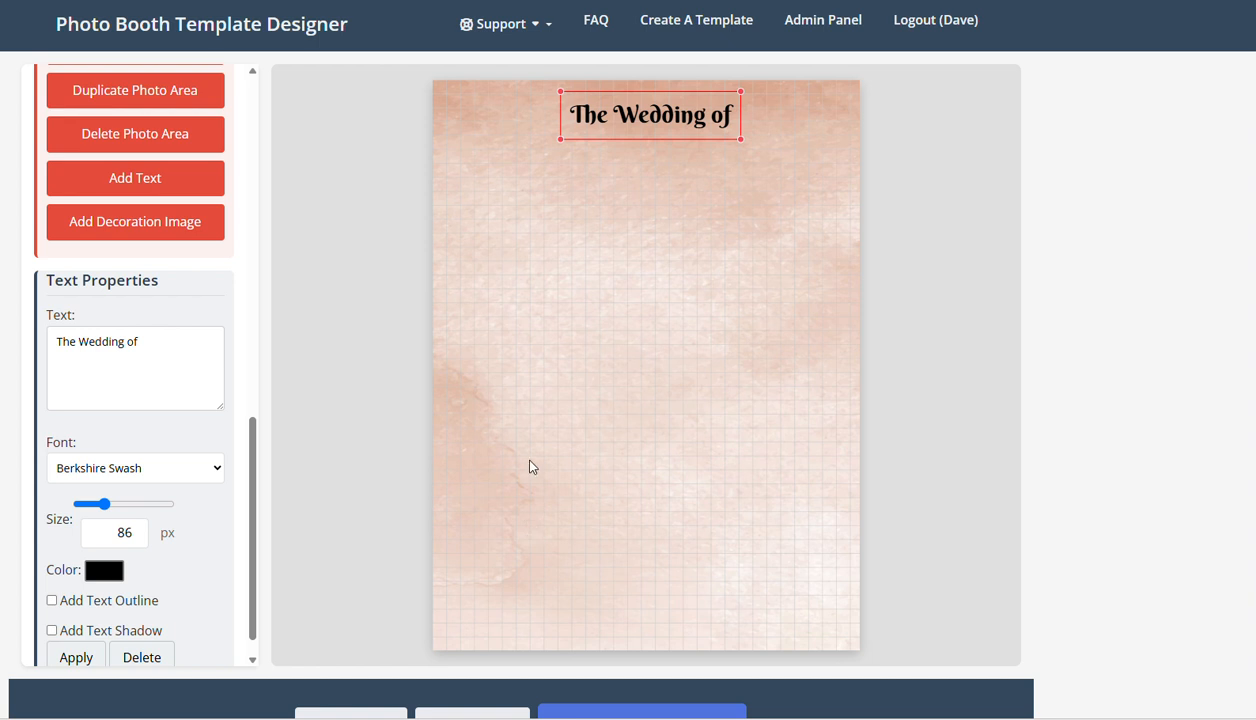
# Centre the "The Wedding of" heading horizontally near the template's upper edge and deselect it
pyautogui.moveTo(659, 121); pyautogui.dragTo(656, 119)
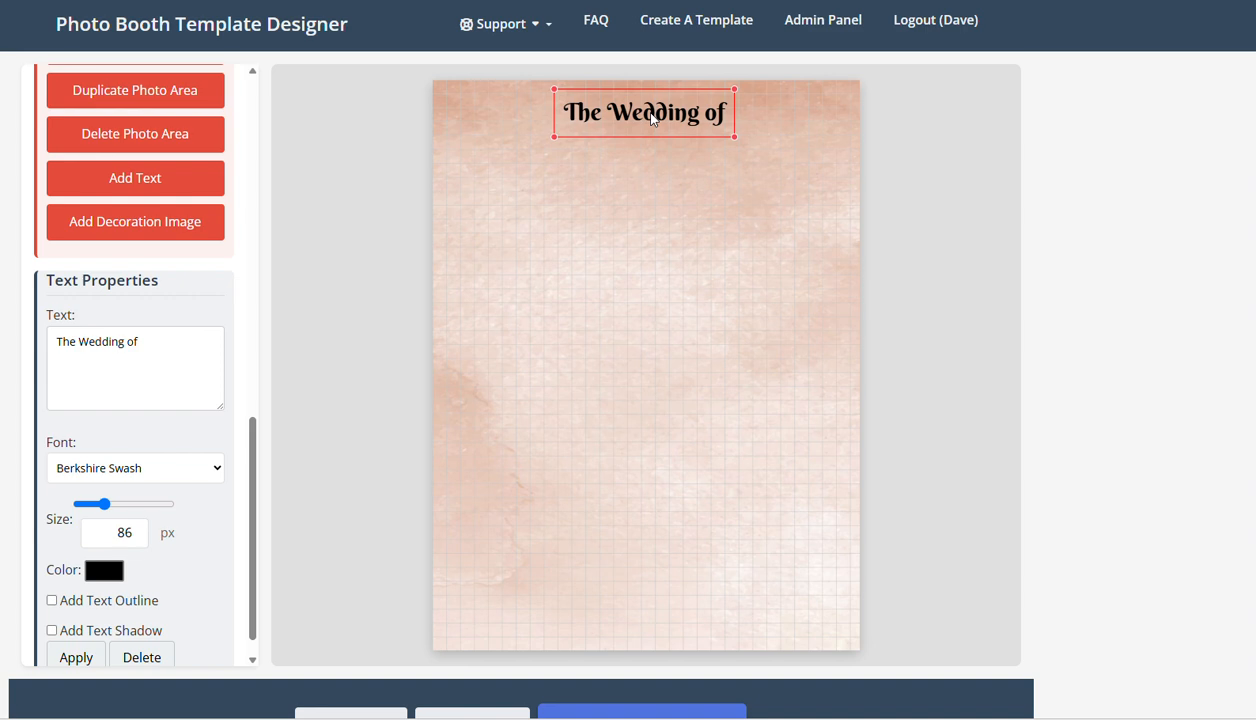
pyautogui.click(658, 240)
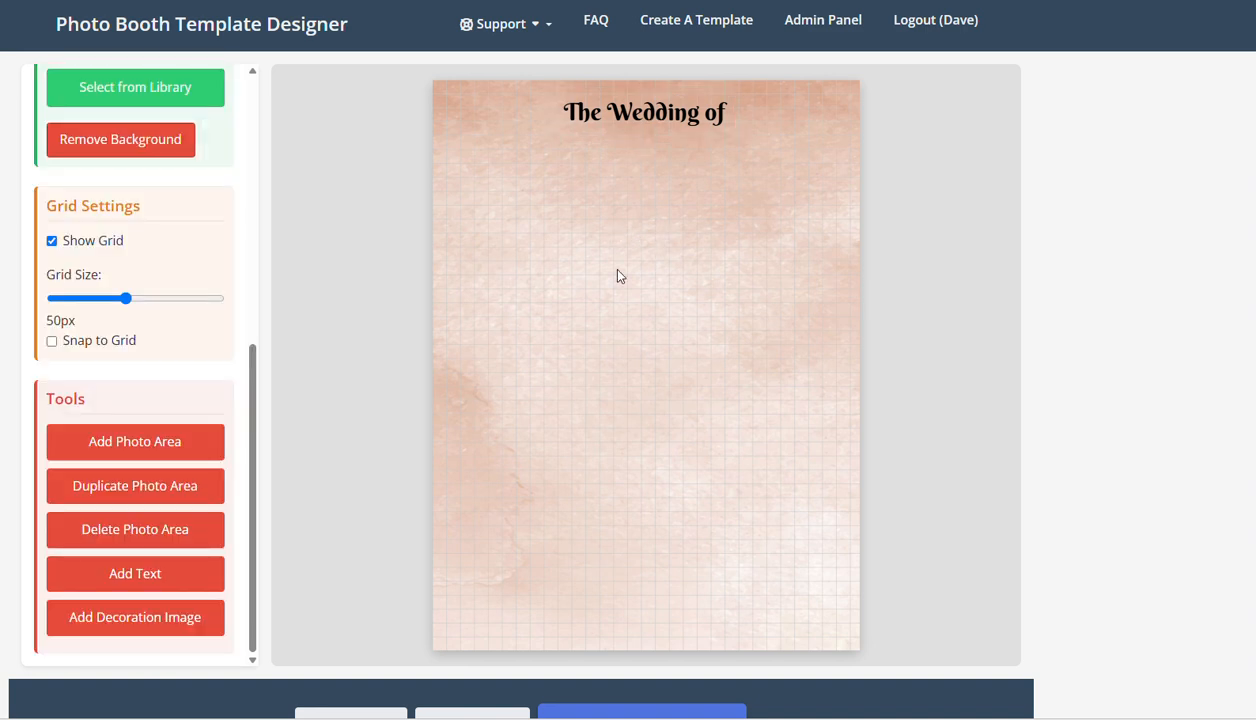
# Add a new text element with the couple's title and surname and enlarge it to 96 px
pyautogui.scroll(-1, 204, 521)
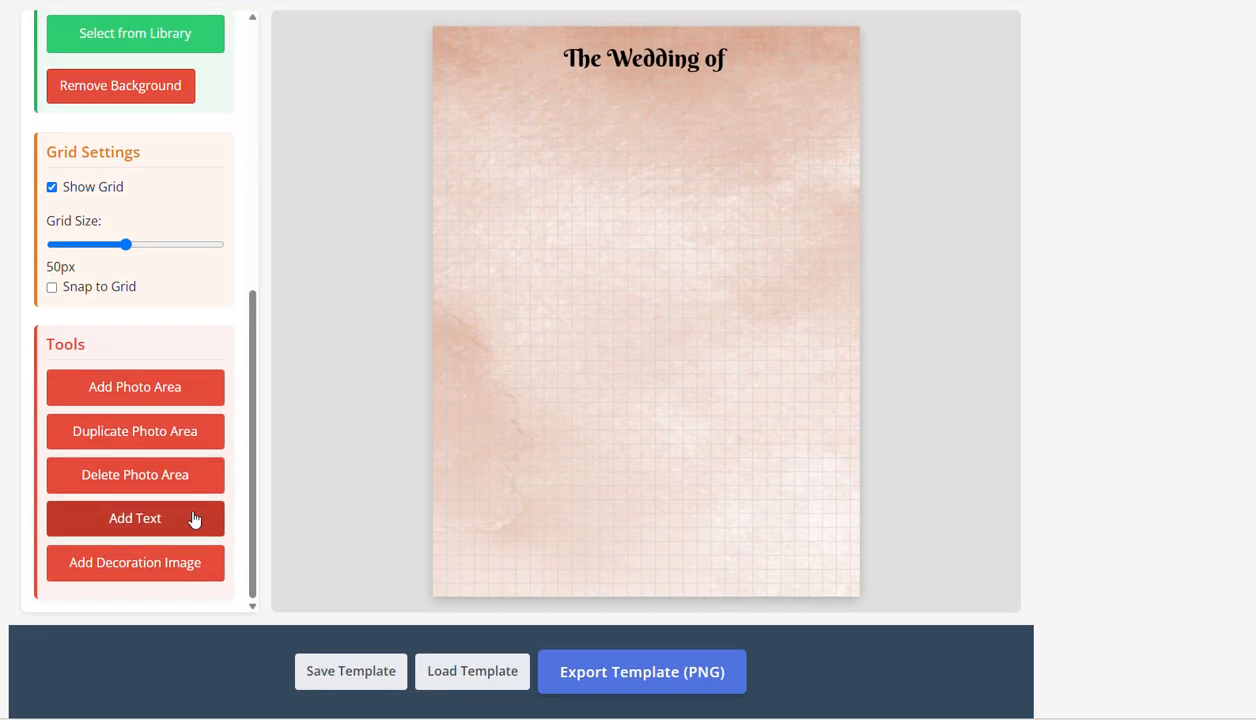
pyautogui.click(196, 518)
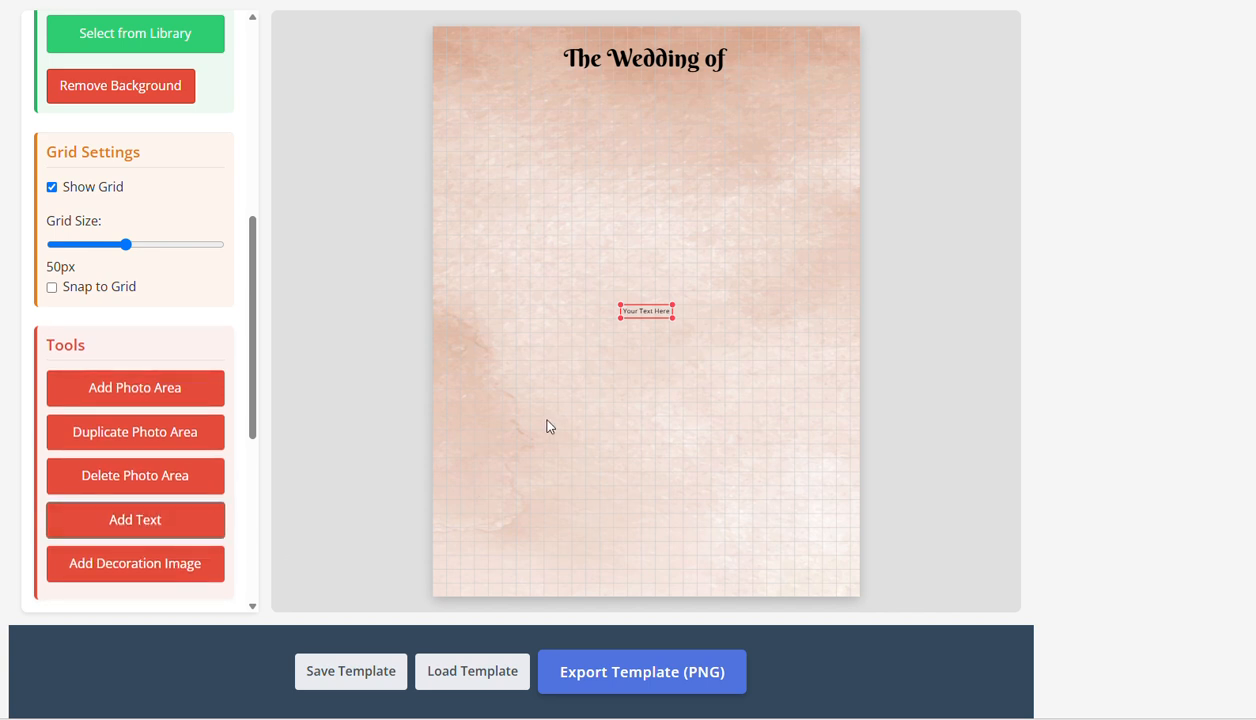
pyautogui.write('Mr & Mrs Smith')
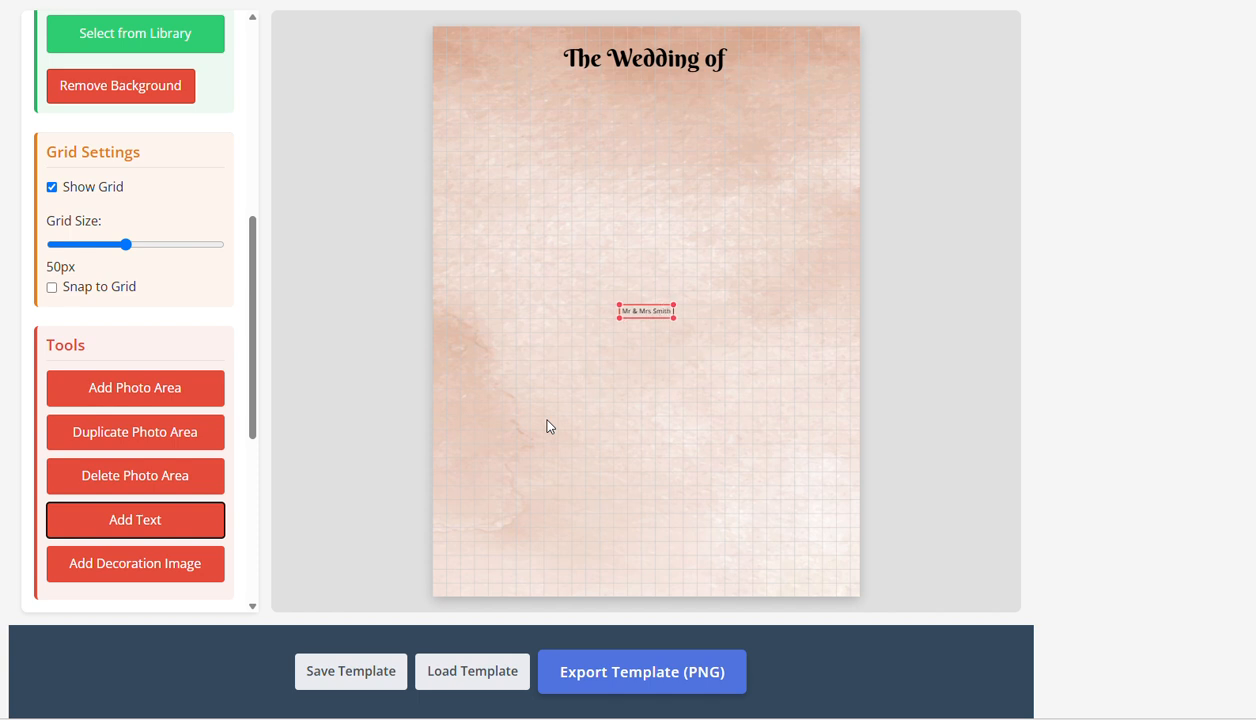
pyautogui.scroll(-4, 145, 326)
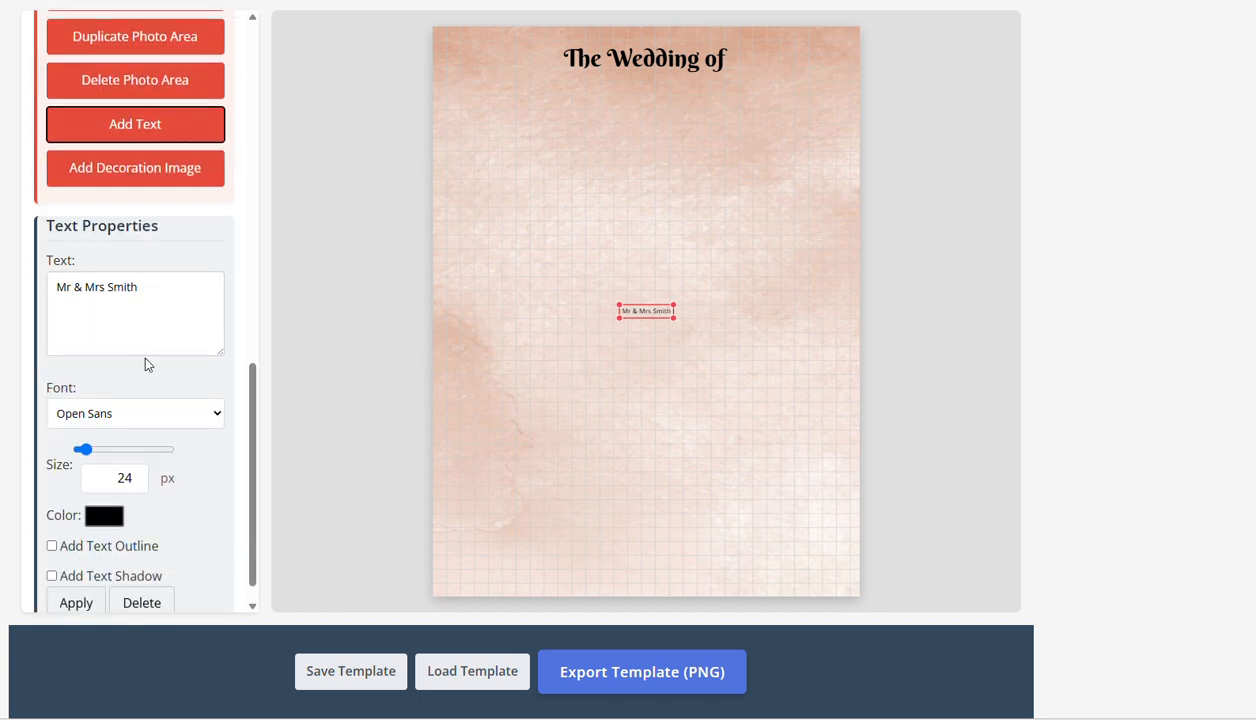
pyautogui.moveTo(84, 449); pyautogui.dragTo(110, 450)
# Try adding the couple's title and surname as a second line within the "The Wedding of" heading
pyautogui.click(639, 63)
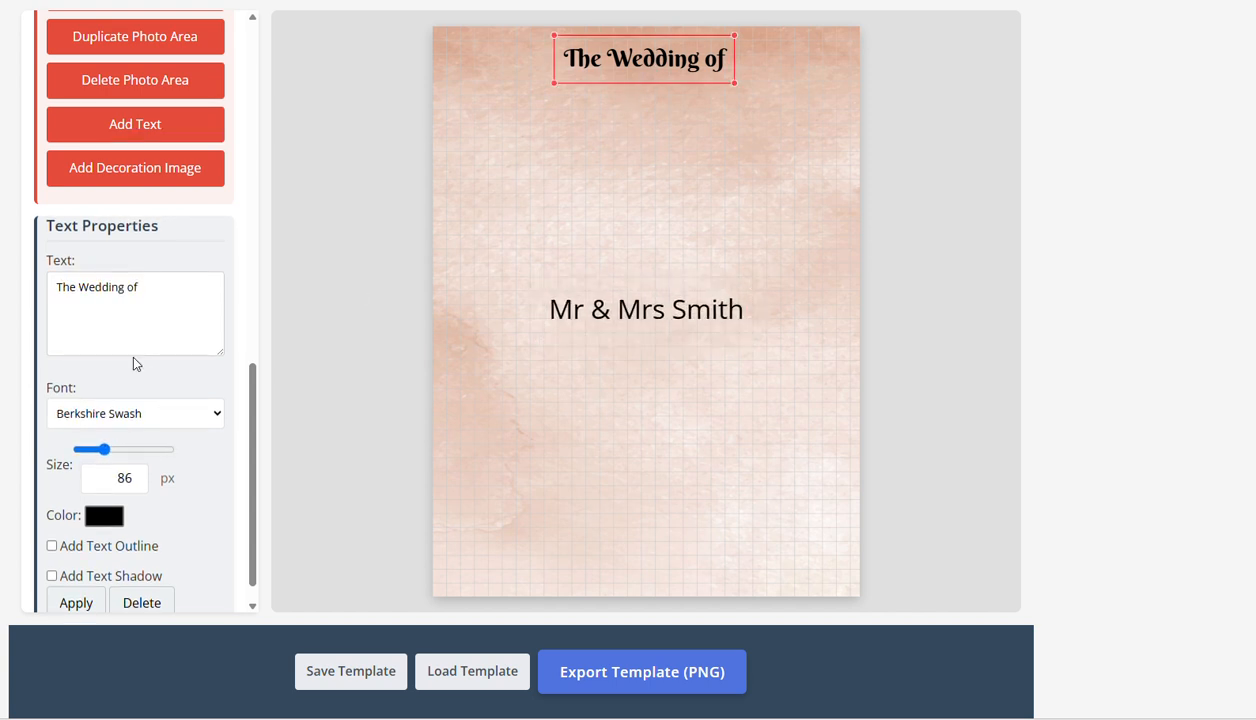
pyautogui.click(182, 293)
pyautogui.press('Return')
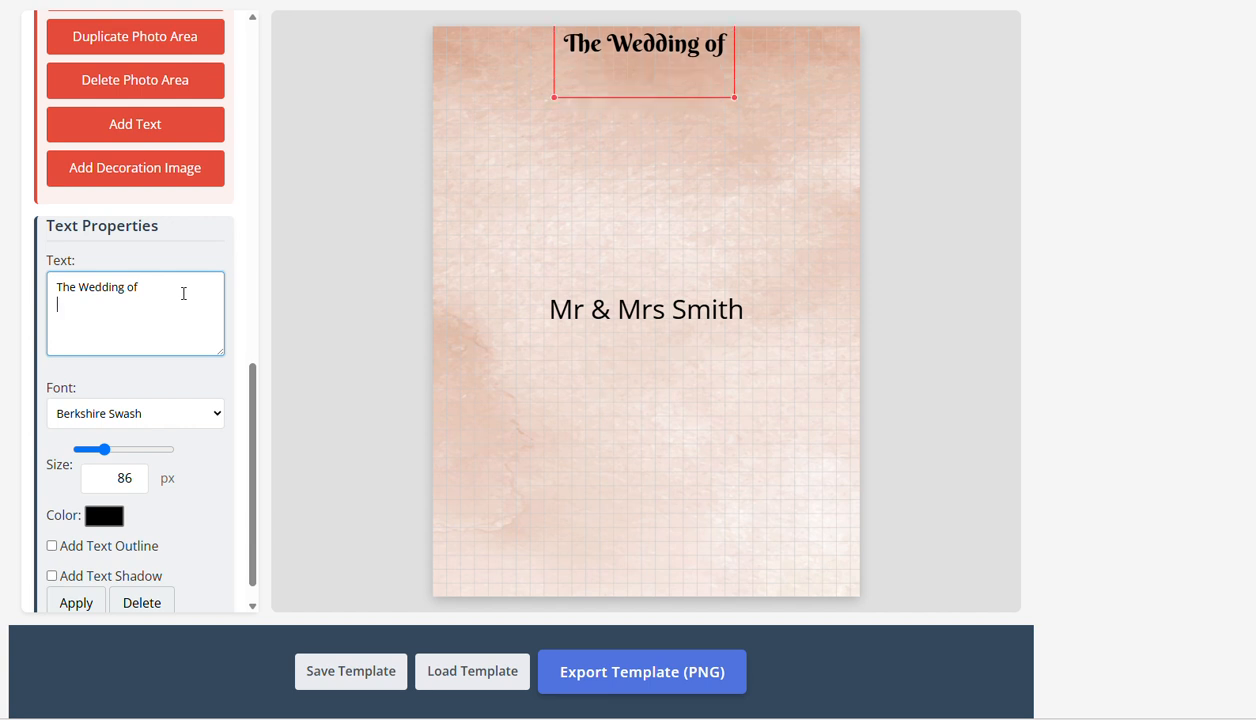
pyautogui.write('Mr & M')
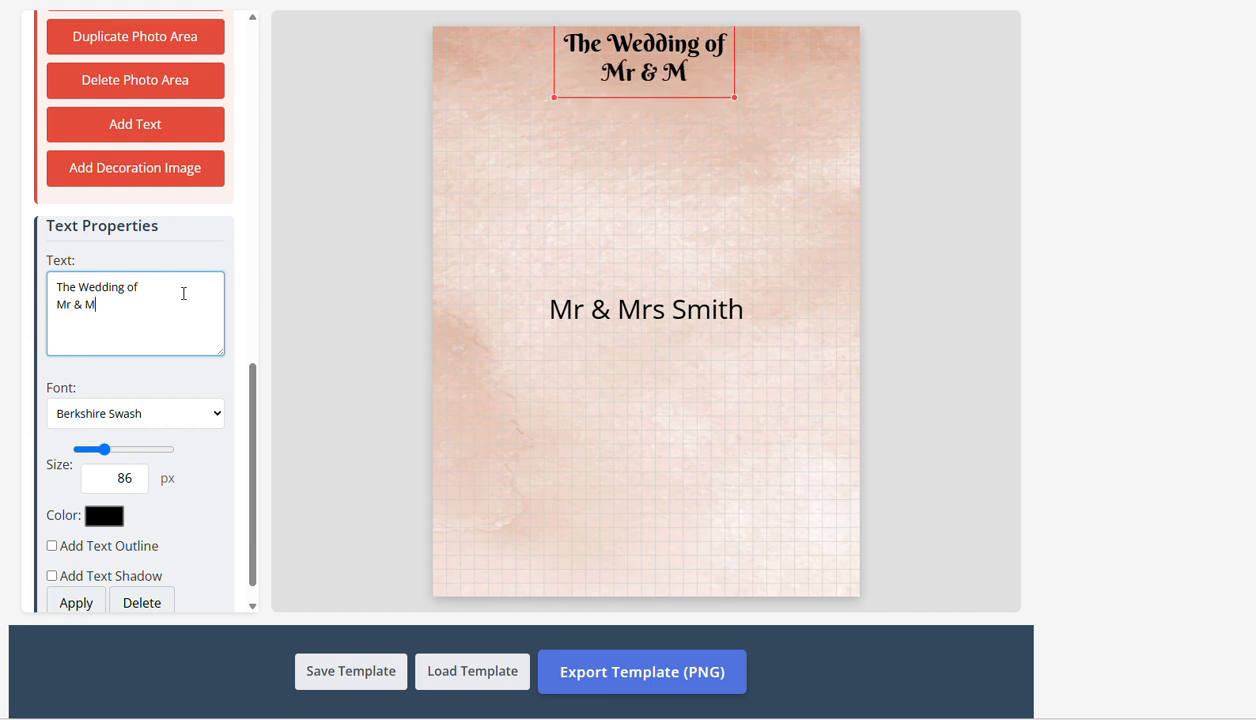
pyautogui.write('rs Smith')
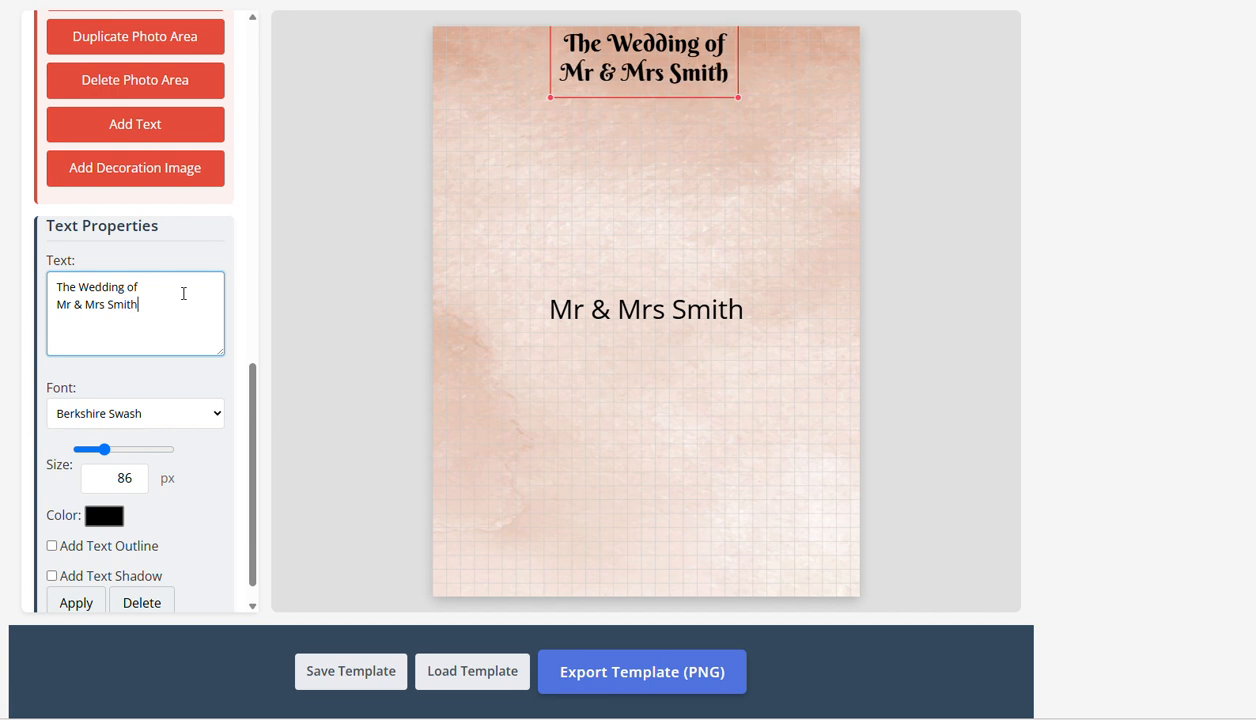
# Remove the second line from the heading so its text reads only "The Wedding of"
pyautogui.press('BackSpace')
pyautogui.press('BackSpace')
pyautogui.press('BackSpace')
pyautogui.press('BackSpace')
pyautogui.press('BackSpace')
pyautogui.press('BackSpace')
pyautogui.press('BackSpace')
pyautogui.press('BackSpace')
pyautogui.press('BackSpace')
pyautogui.press('BackSpace')
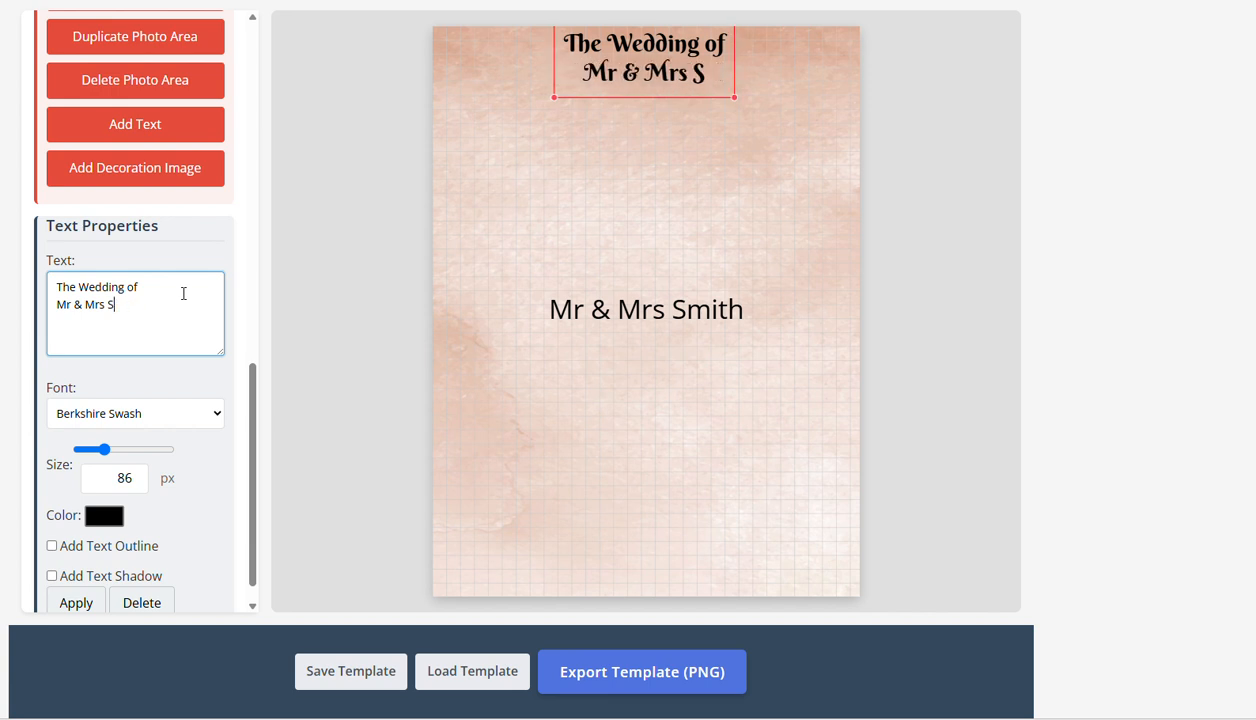
pyautogui.press('BackSpace')
pyautogui.press('BackSpace')
pyautogui.press('BackSpace')
pyautogui.press('BackSpace')
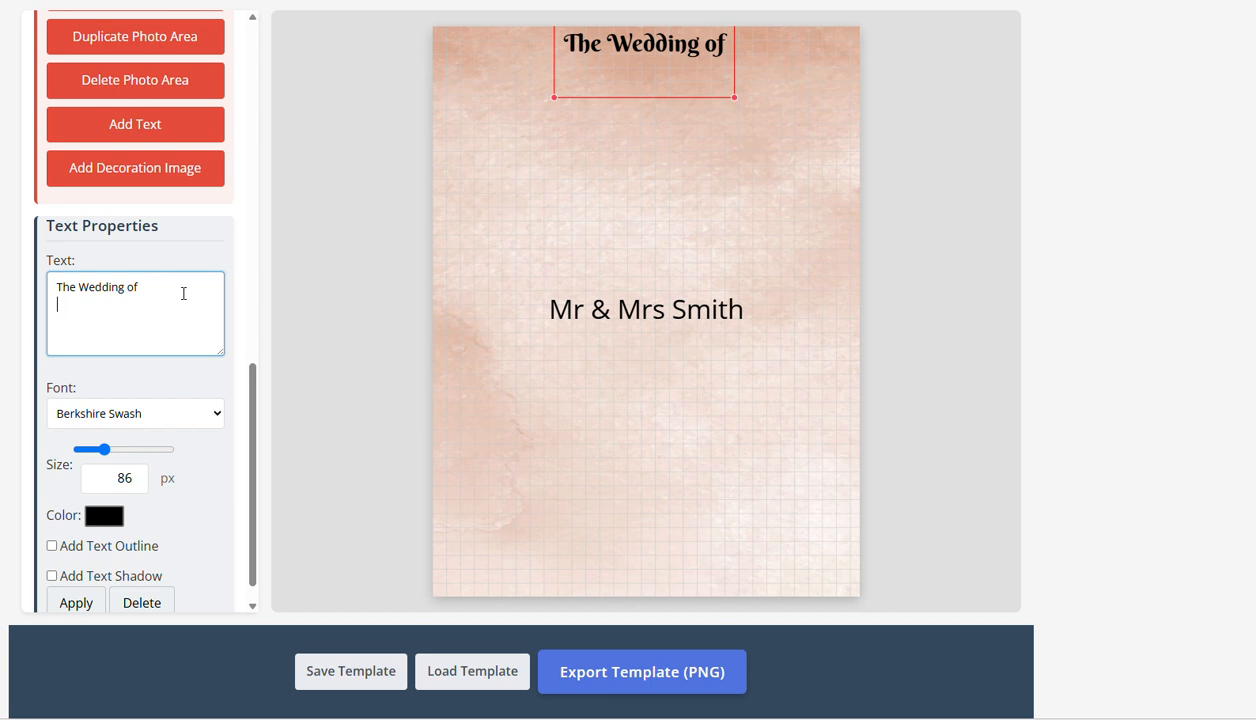
pyautogui.press('BackSpace')
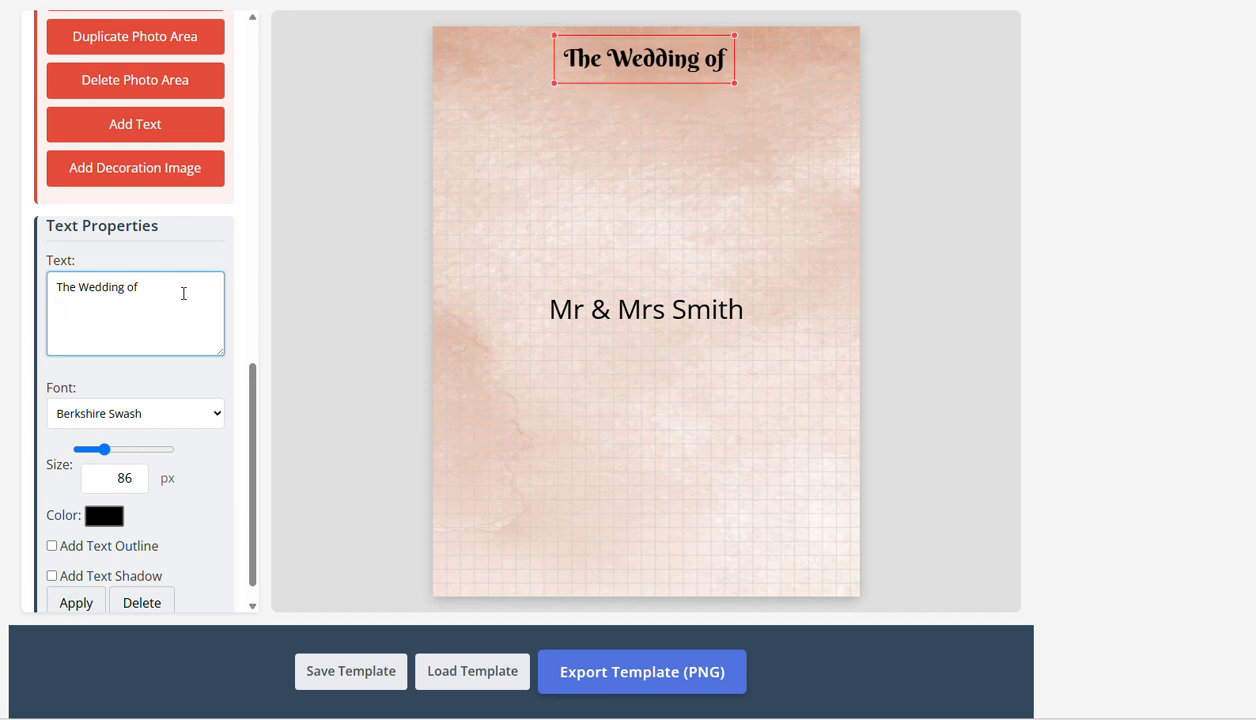
# Move the separate couple's name text directly below "The Wedding of", change its font to Berkshire Swash and deselect it
pyautogui.moveTo(683, 322); pyautogui.dragTo(684, 111)
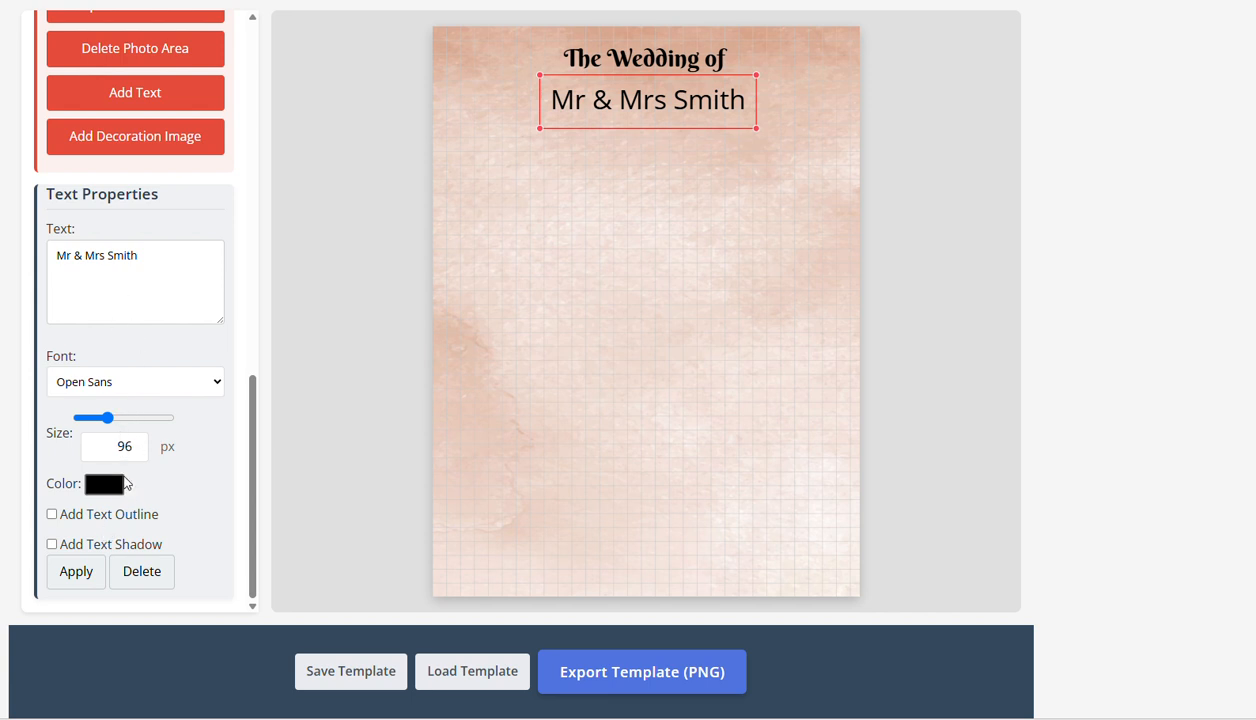
pyautogui.click(165, 385)
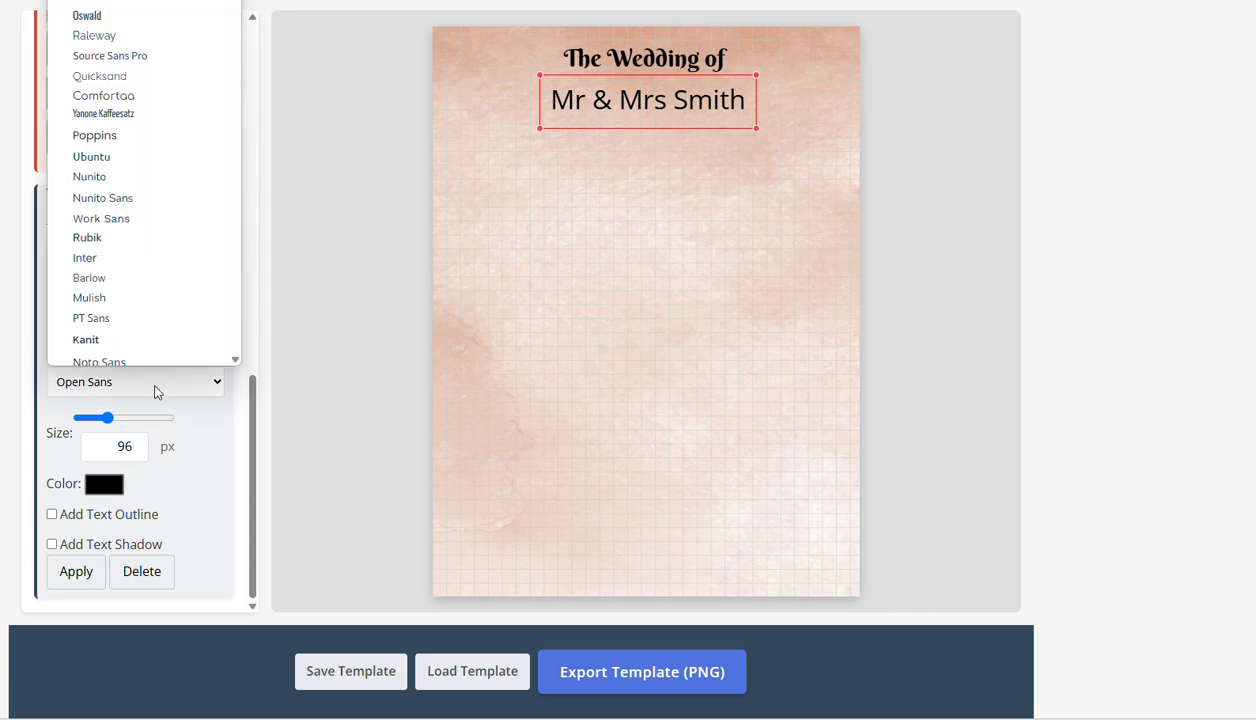
pyautogui.scroll(-10, 160, 294)
pyautogui.scroll(-10, 157, 297)
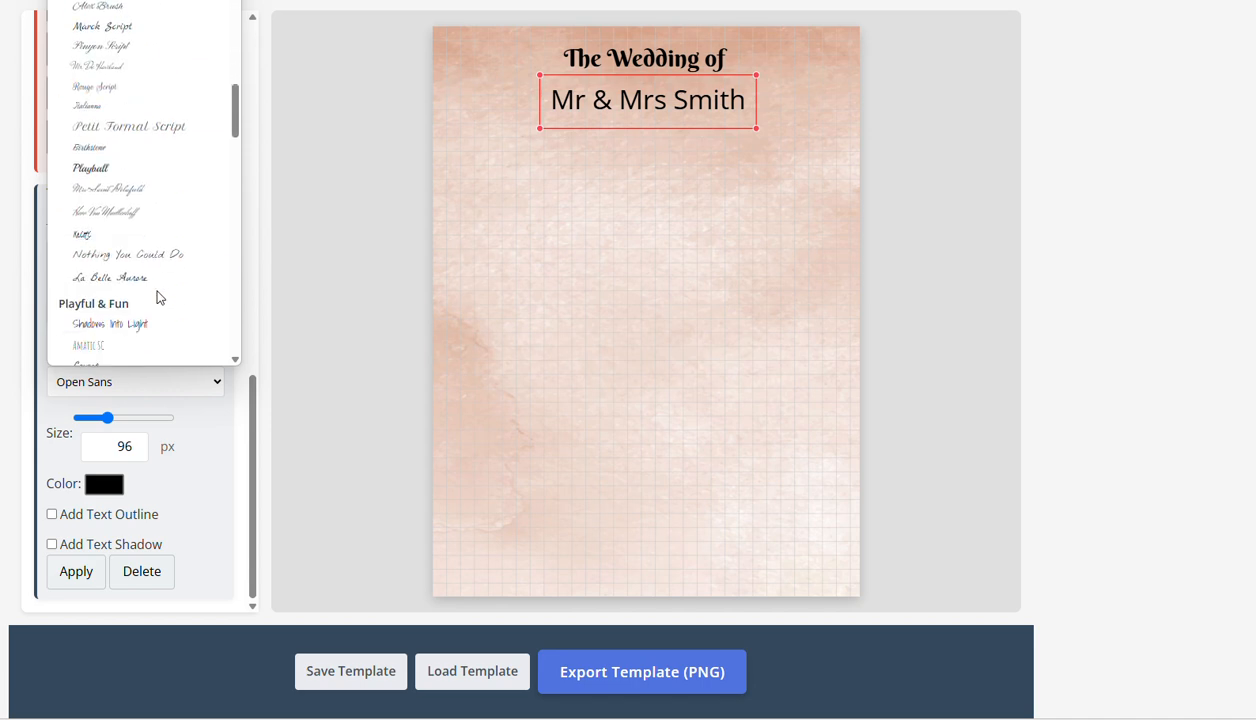
pyautogui.scroll(-8, 157, 297)
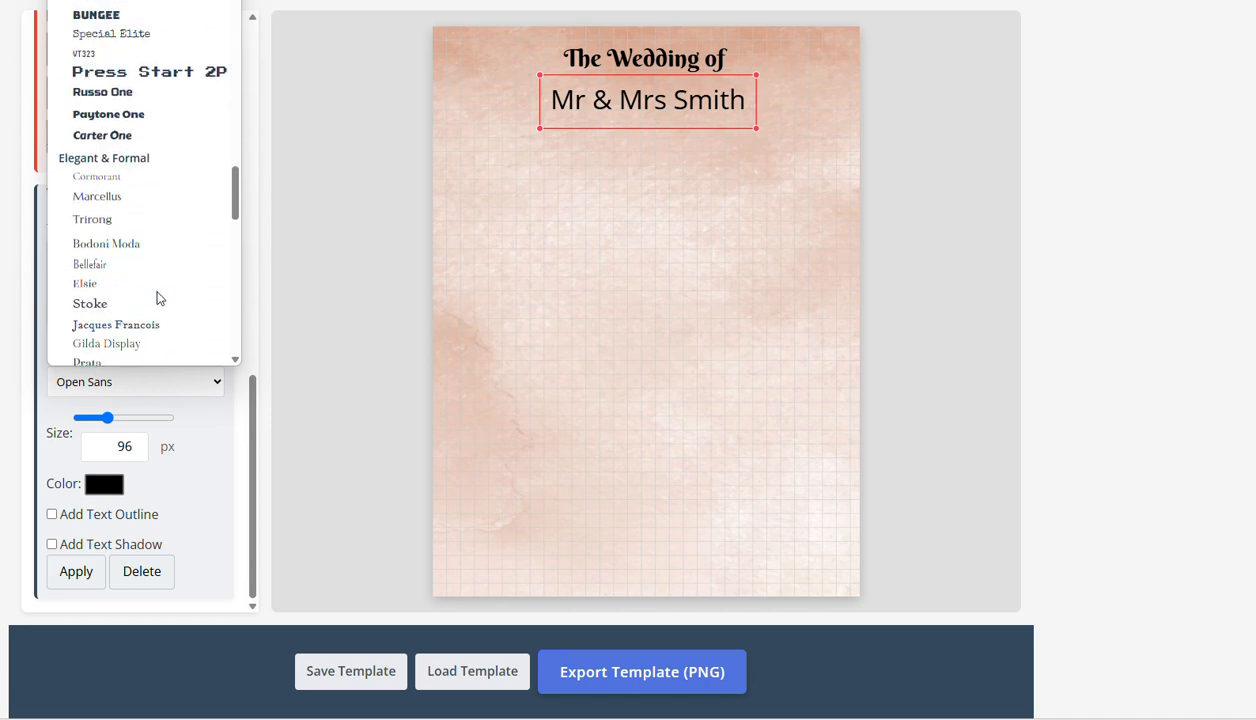
pyautogui.scroll(8, 157, 297)
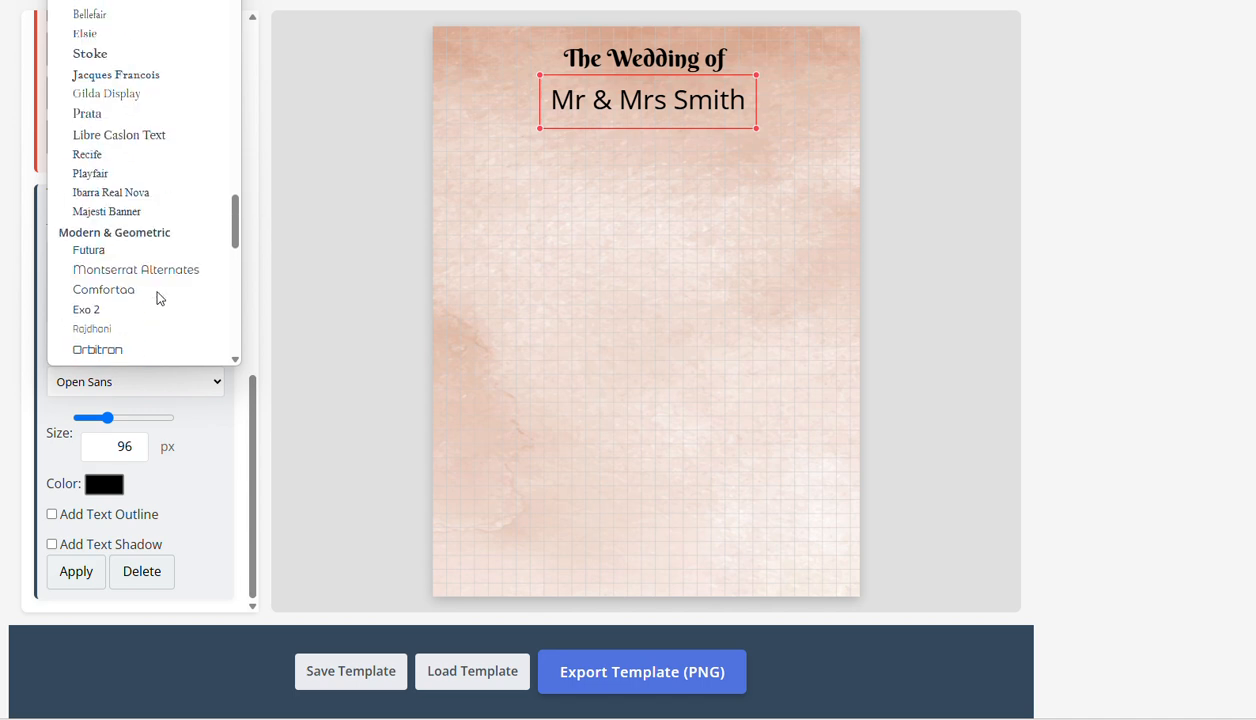
pyautogui.scroll(10, 157, 297)
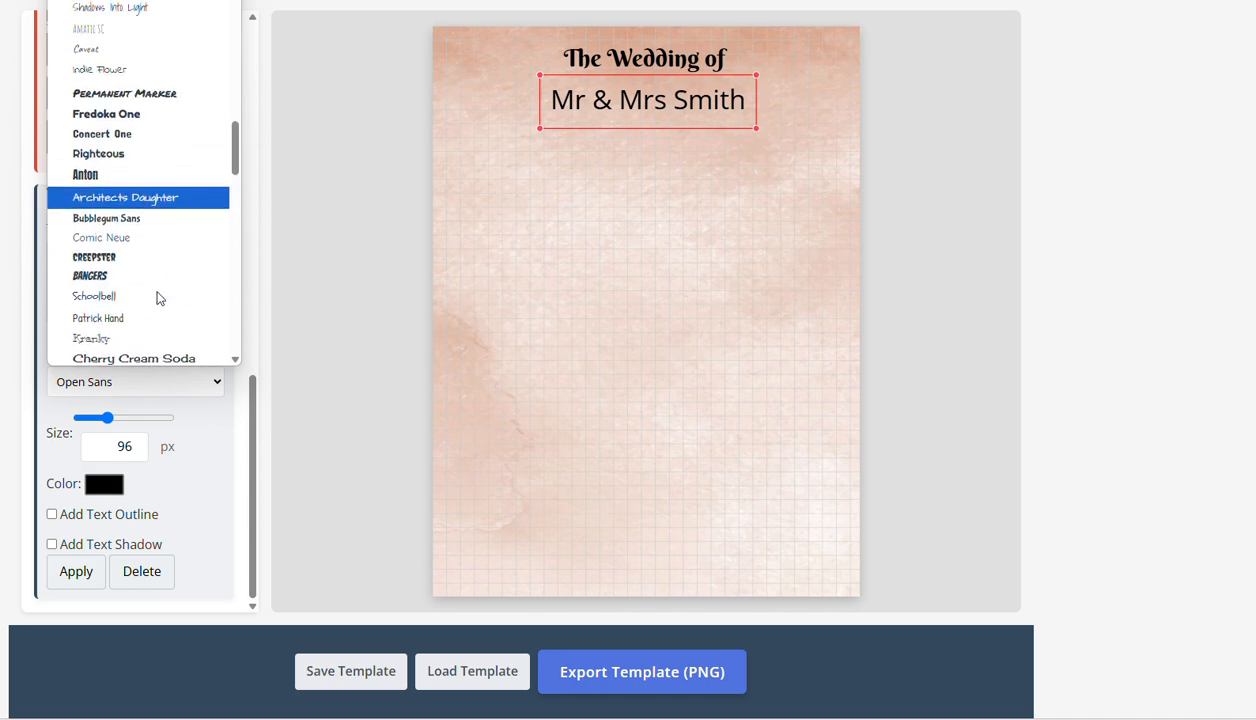
pyautogui.scroll(3, 157, 297)
pyautogui.click(126, 205)
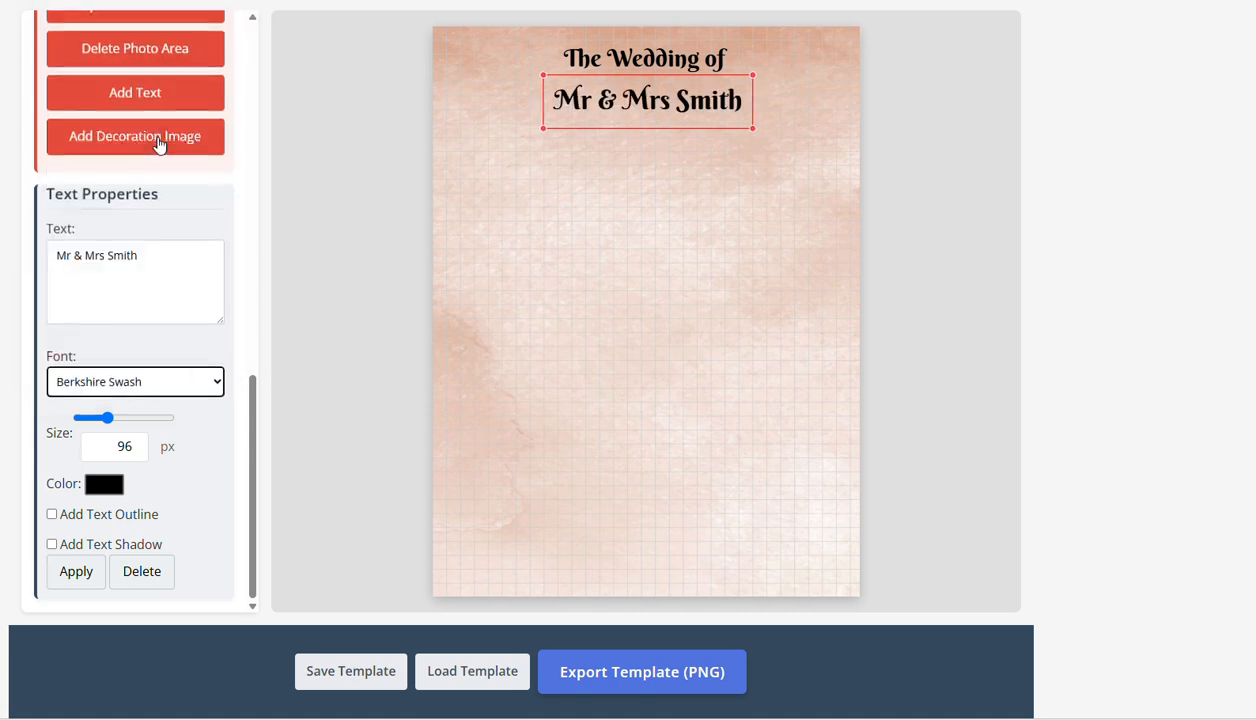
pyautogui.click(653, 203)
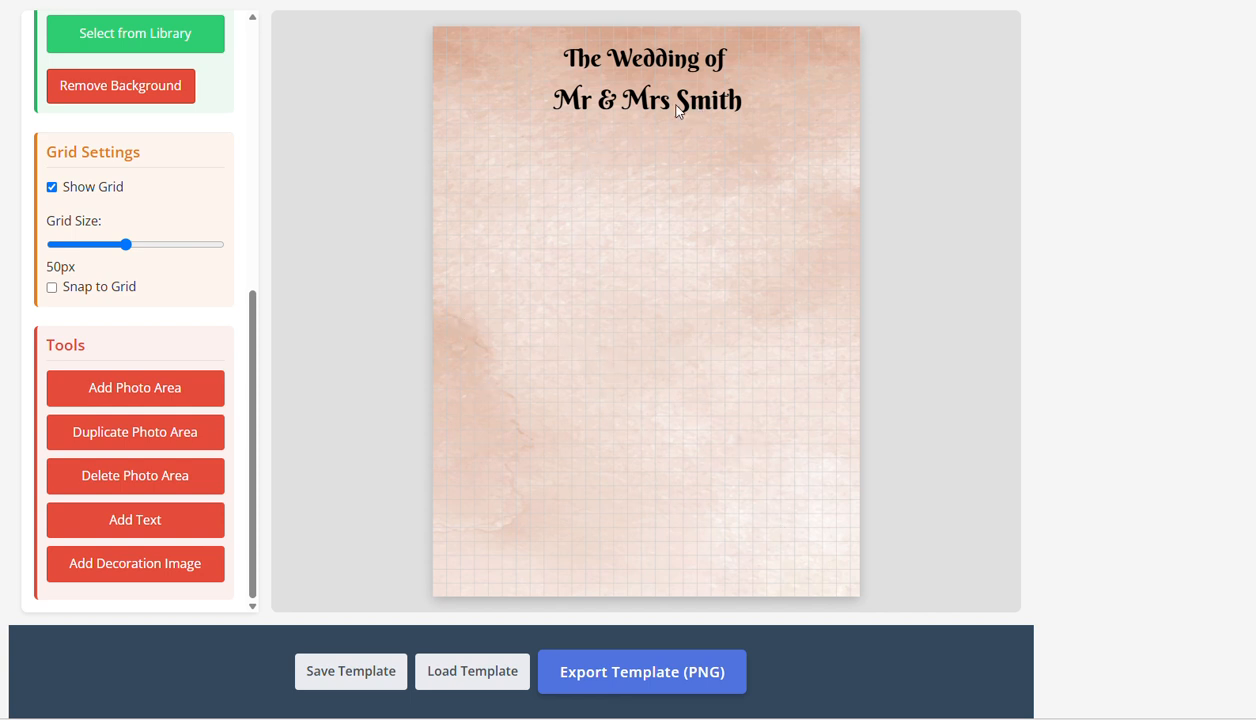
# Add a decoration image of an ornate stone arch with pink flowers from the library's Wedding category
pyautogui.click(188, 561)
pyautogui.scroll(-3, 175, 350)
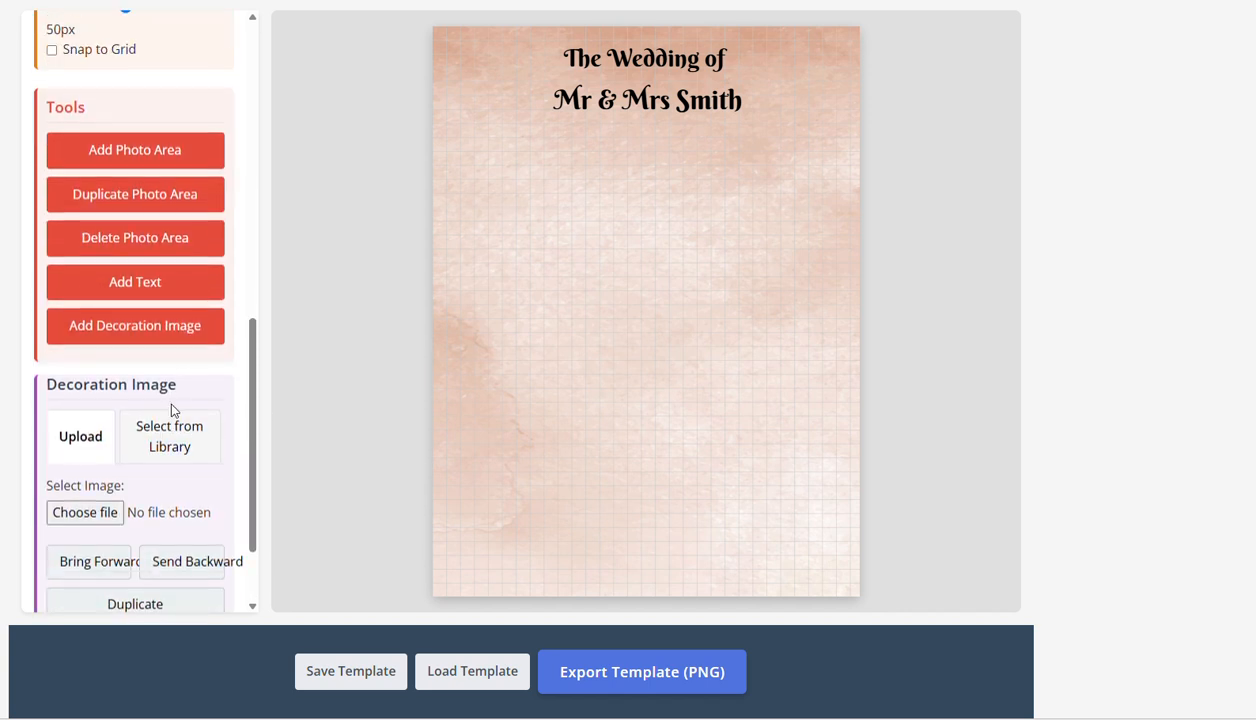
pyautogui.click(173, 435)
pyautogui.scroll(-3, 176, 440)
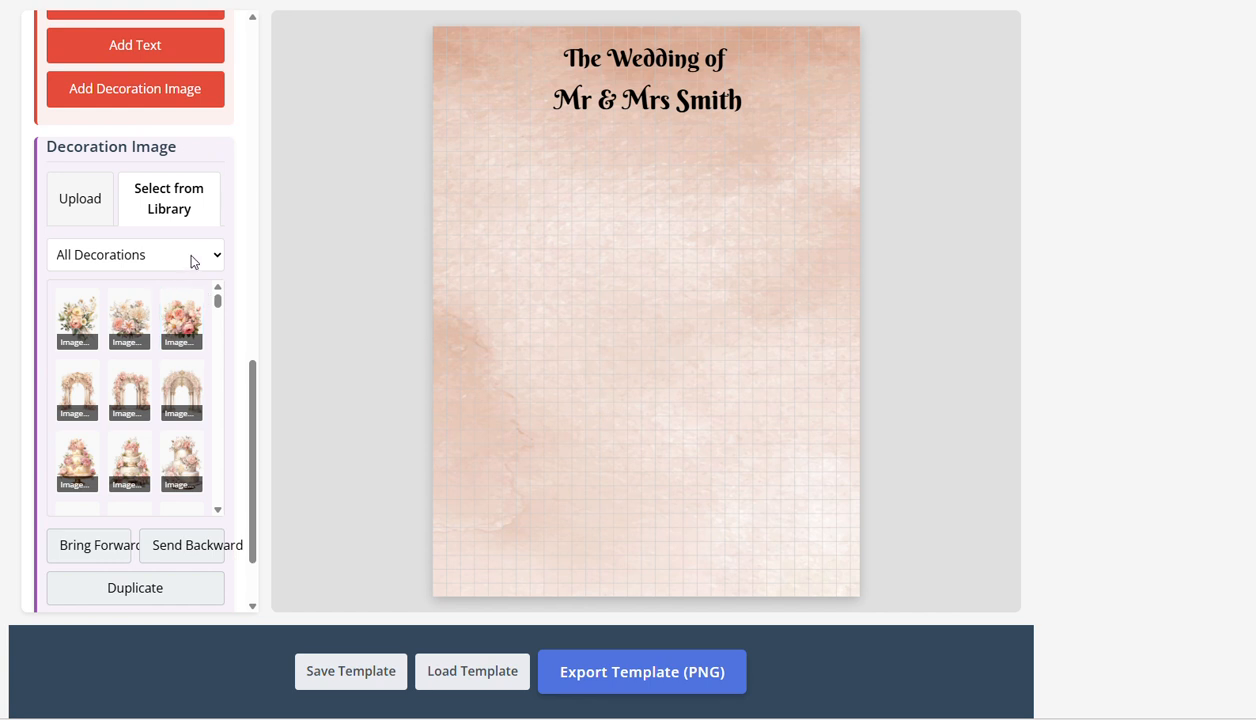
pyautogui.click(192, 258)
pyautogui.click(168, 308)
pyautogui.scroll(-3, 150, 390)
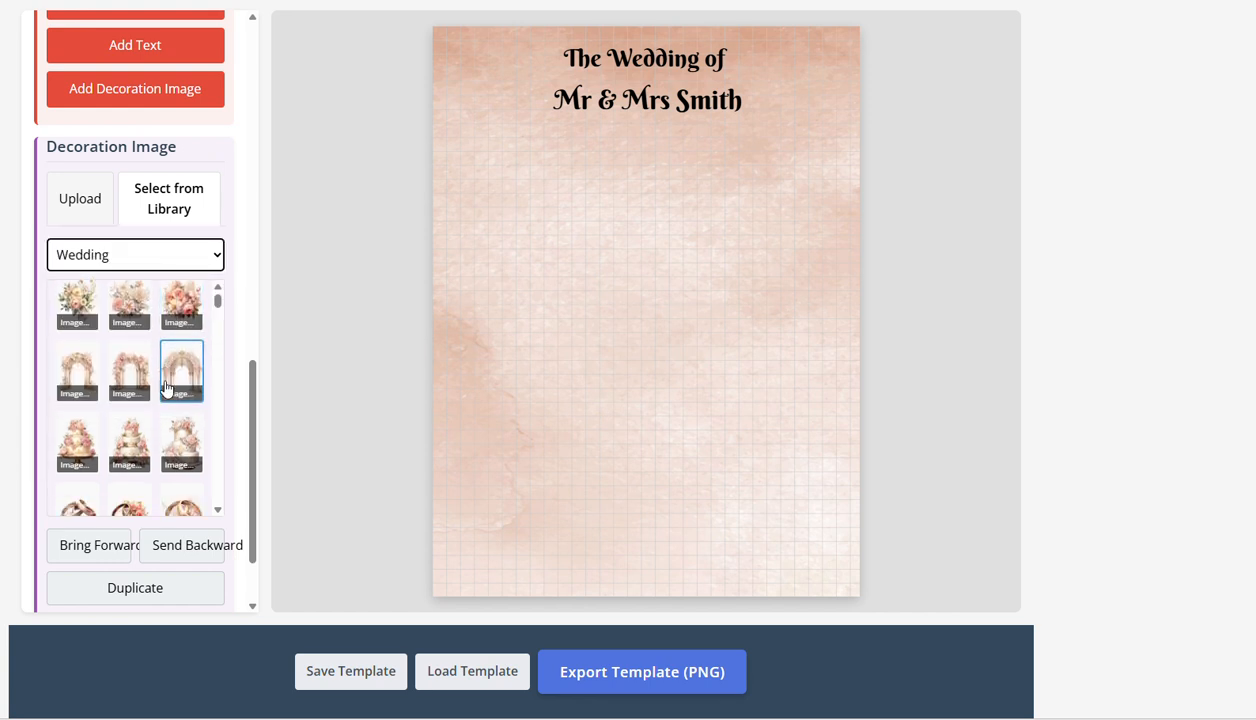
pyautogui.scroll(1, 179, 436)
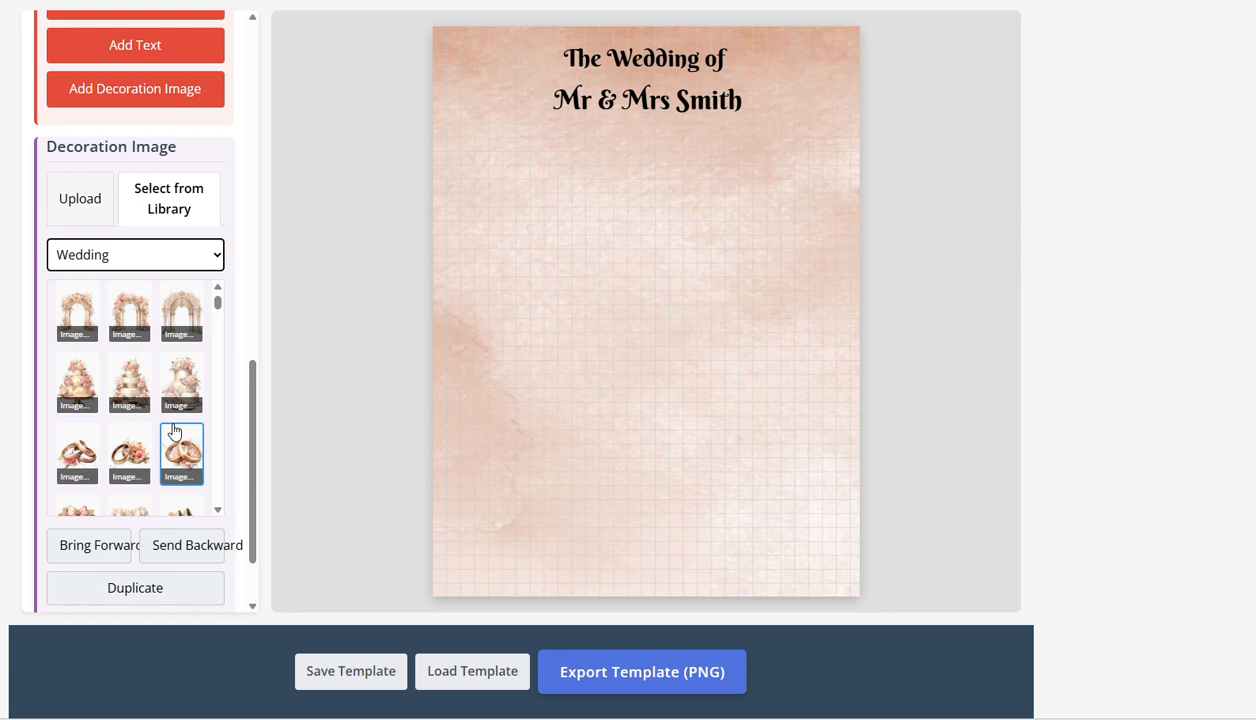
pyautogui.click(184, 329)
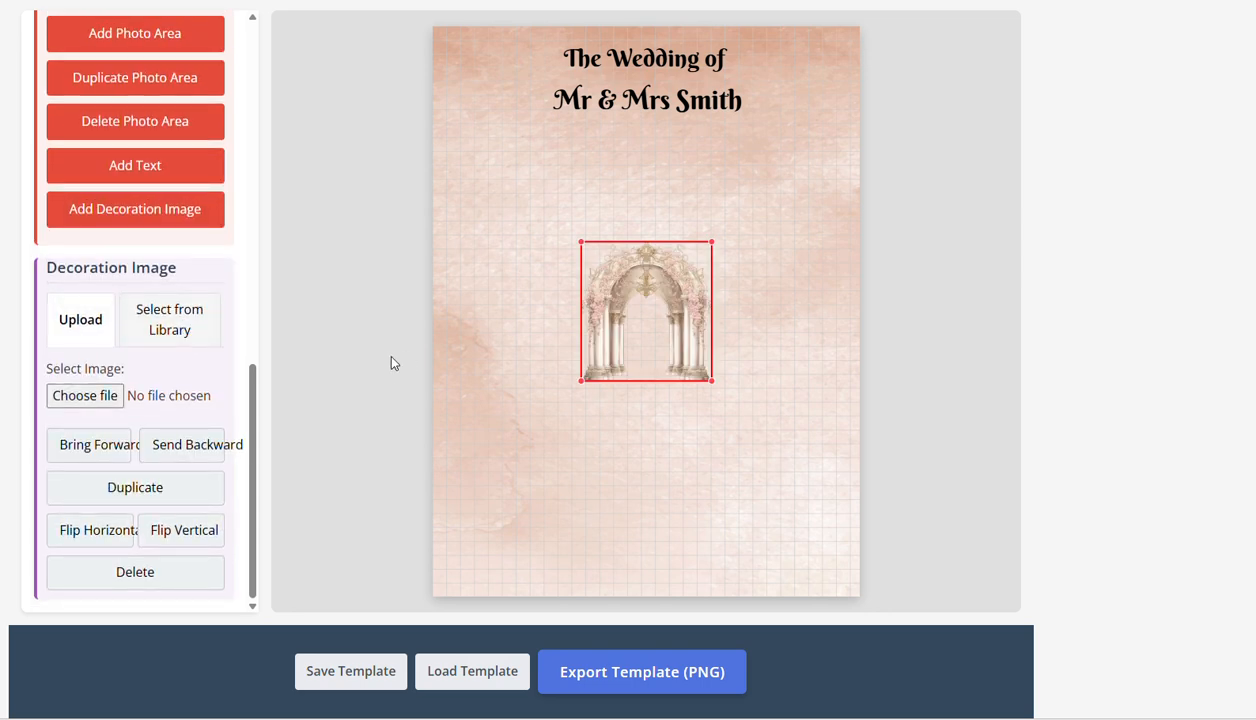
# Enlarge the floral arch to most of the template's width, centre it just below the couple's names and deselect it
pyautogui.moveTo(579, 384); pyautogui.dragTo(543, 495)
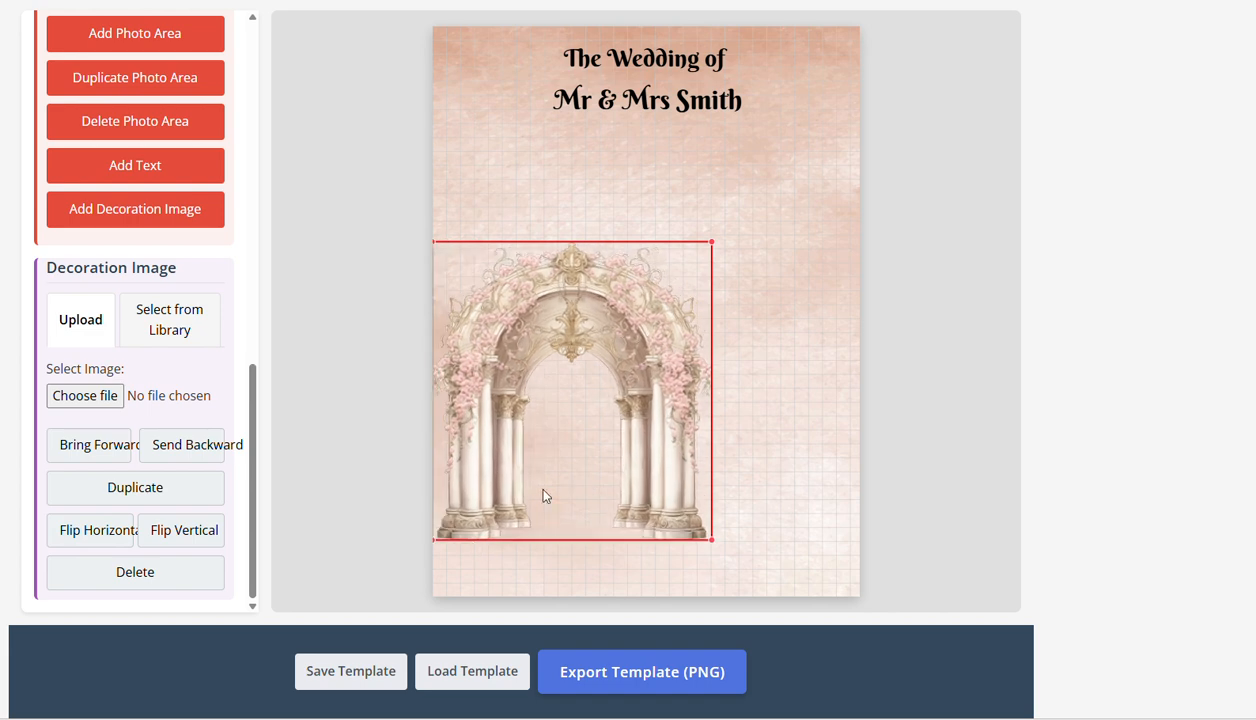
pyautogui.click(720, 246)
pyautogui.click(662, 302)
pyautogui.moveTo(713, 243); pyautogui.dragTo(784, 206)
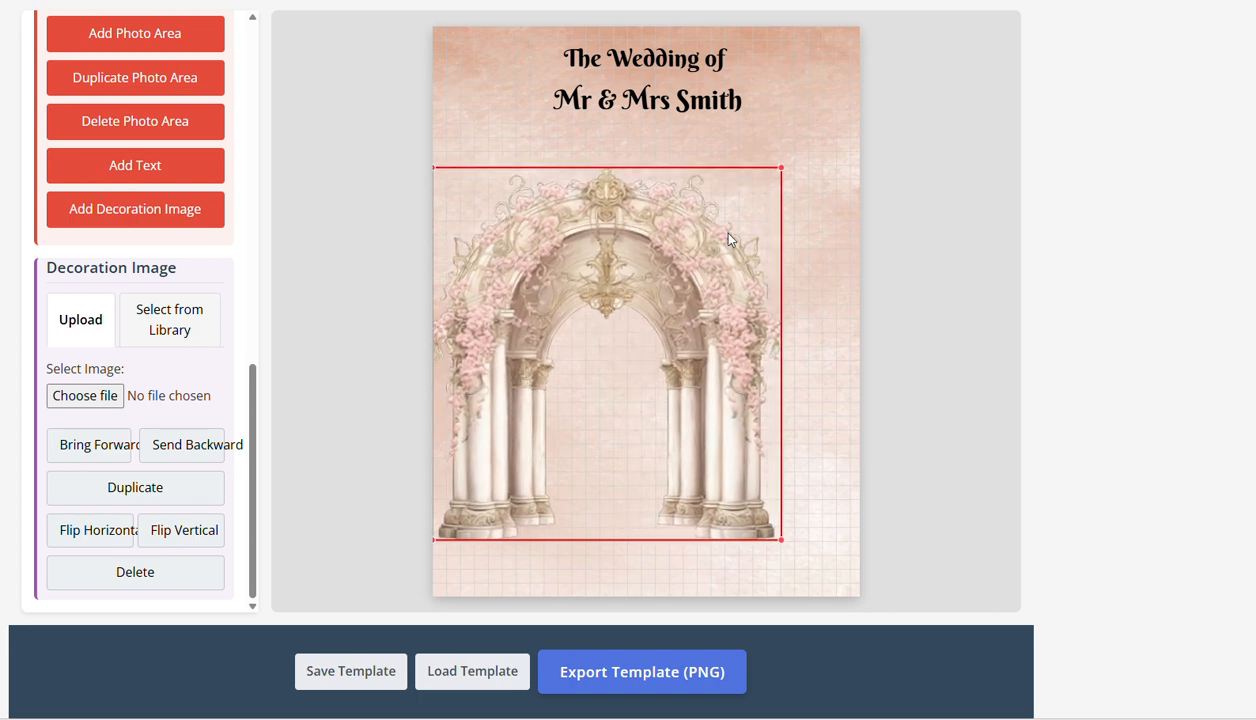
pyautogui.moveTo(729, 240); pyautogui.dragTo(772, 196)
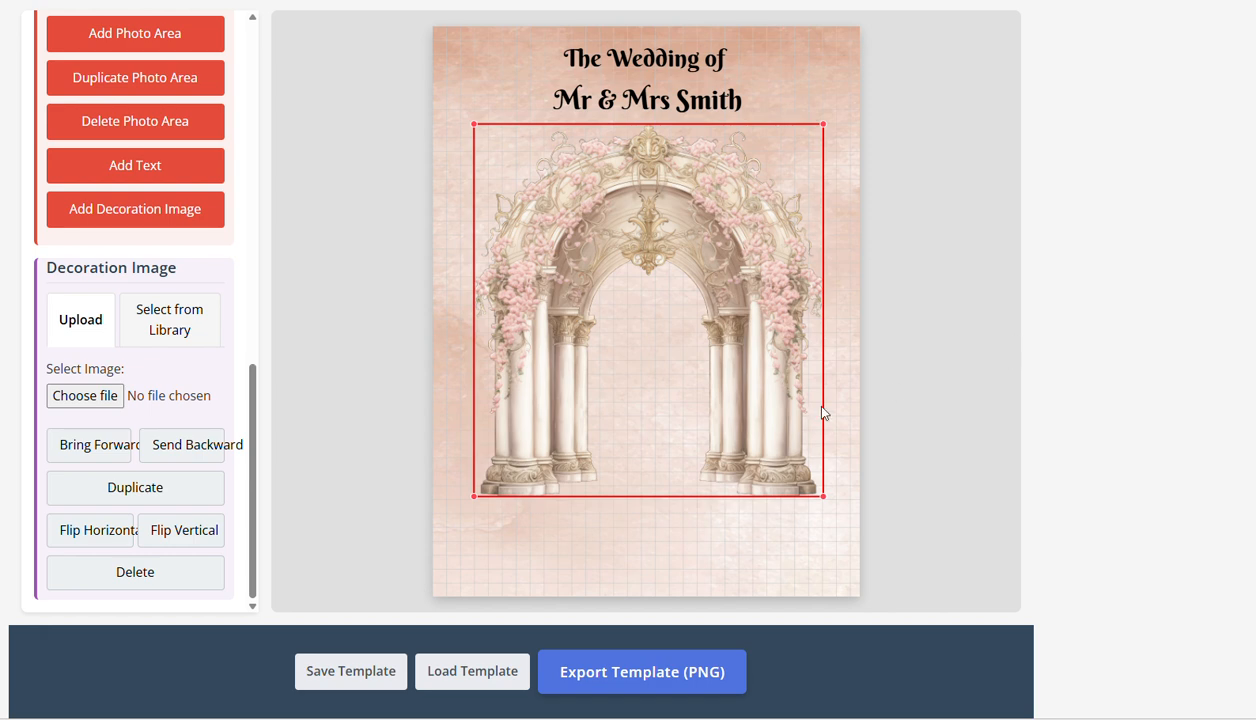
pyautogui.click(460, 580)
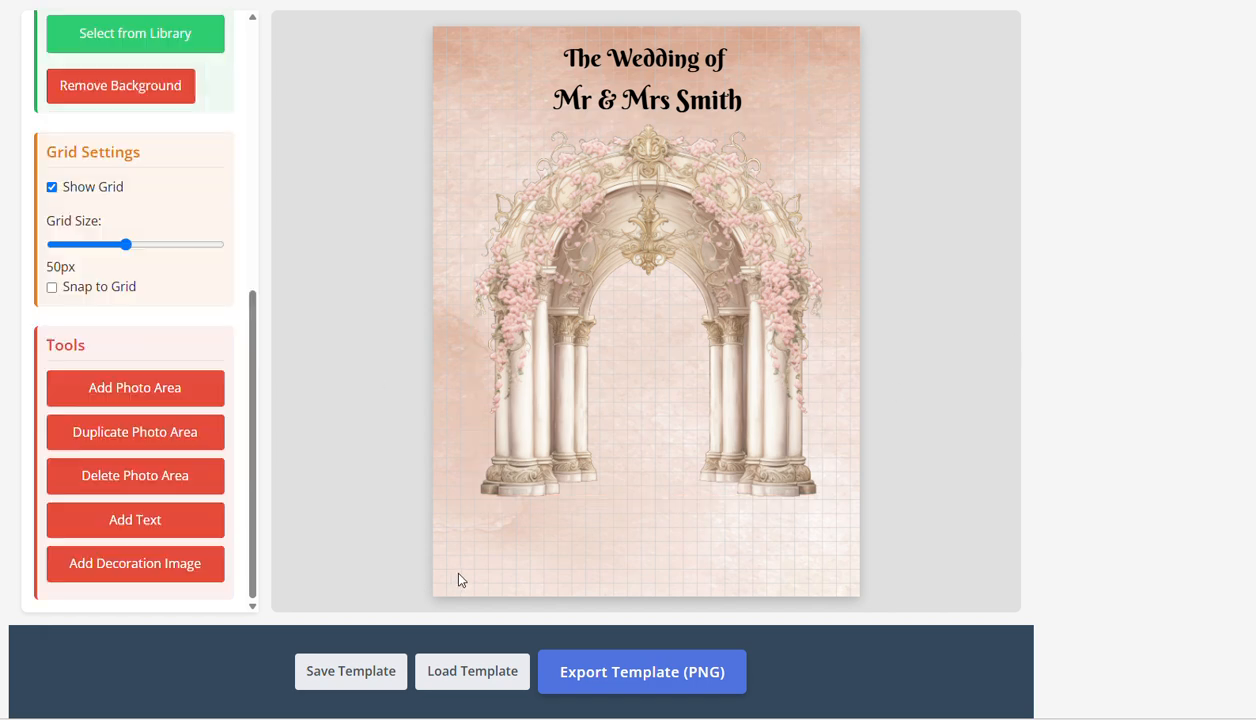
# Add the "Just Married" car decoration Wc005 from the library's Wedding category
pyautogui.click(206, 564)
pyautogui.scroll(-3, 205, 500)
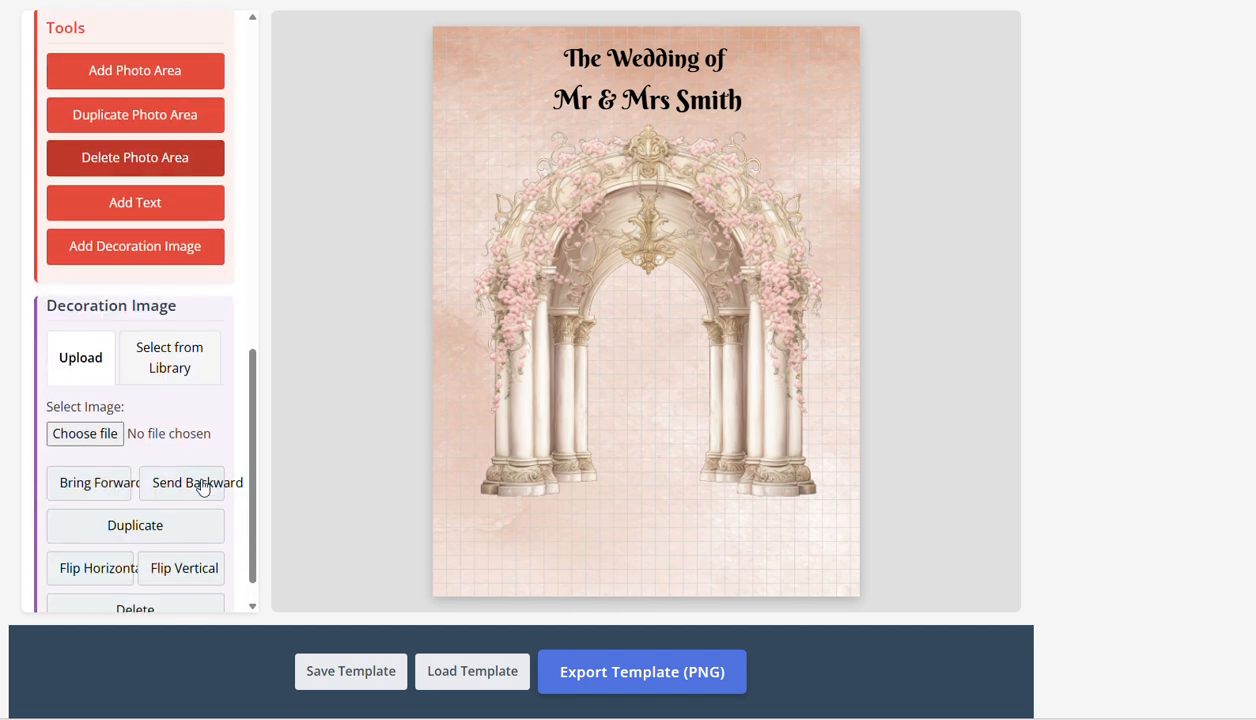
pyautogui.click(185, 367)
pyautogui.scroll(-1, 168, 416)
pyautogui.scroll(-2, 168, 416)
pyautogui.scroll(-5, 174, 375)
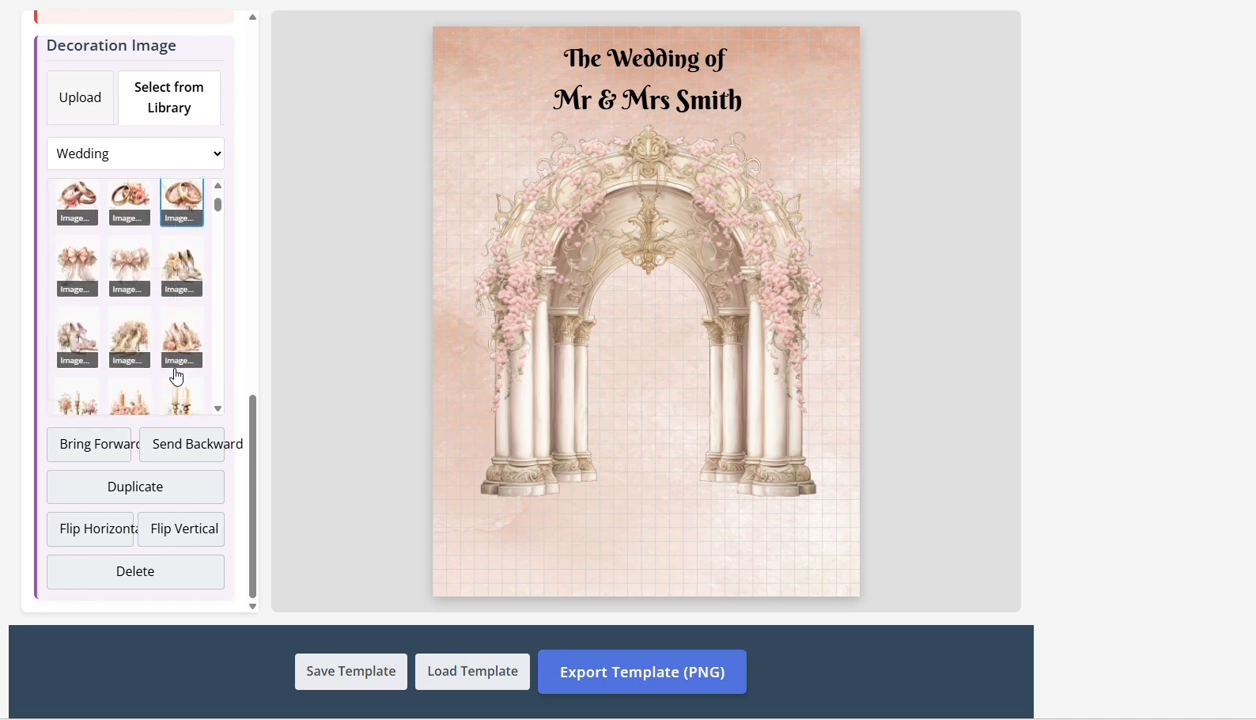
pyautogui.scroll(-5, 176, 375)
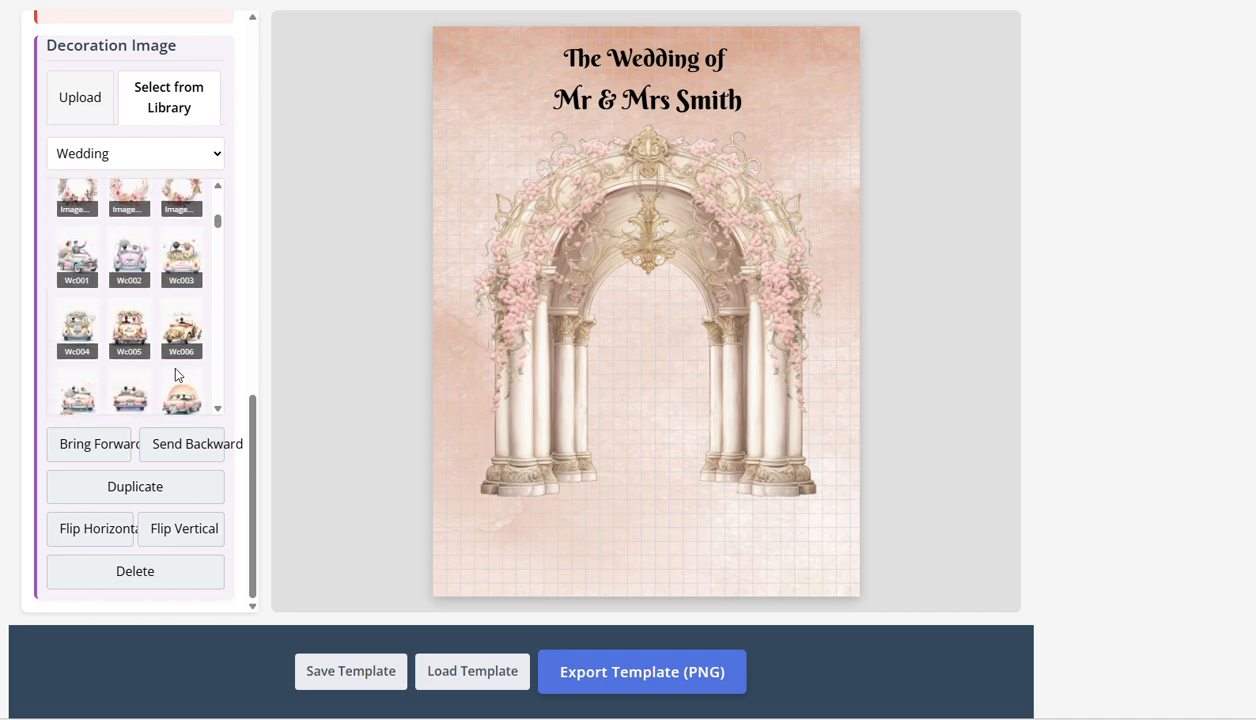
pyautogui.click(143, 330)
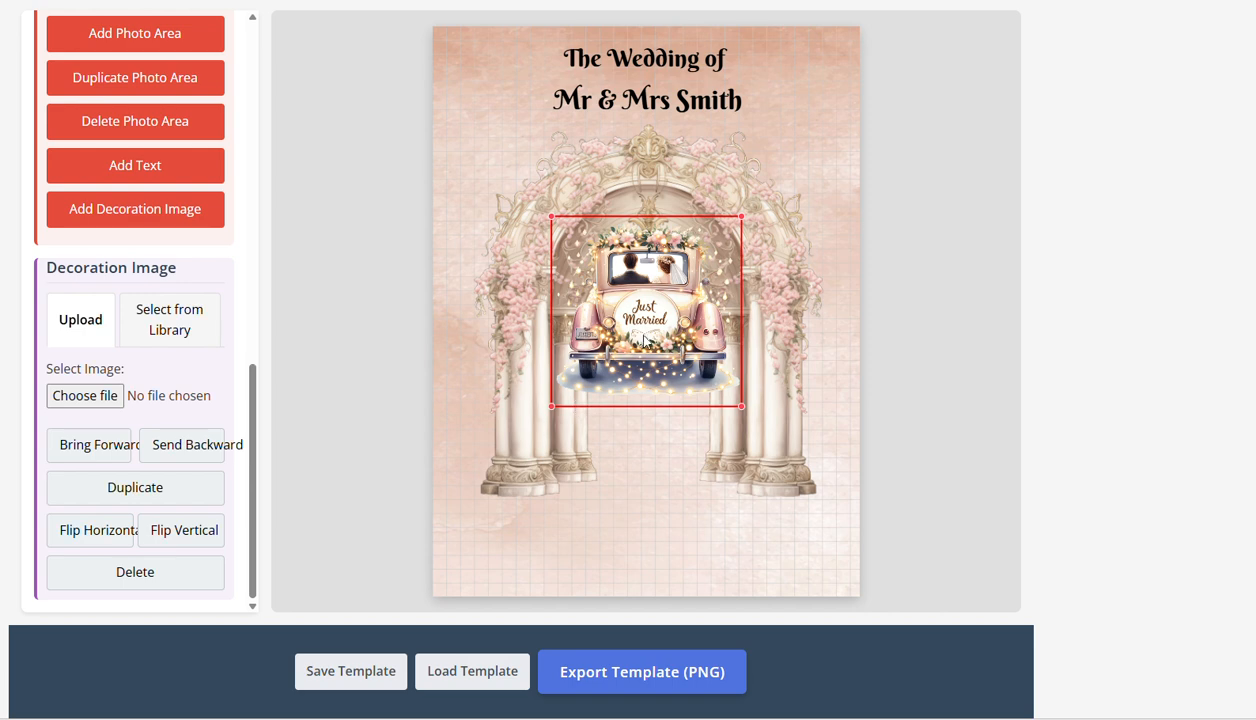
# Move the car to the middle of the template's lower edge, enlarge it slightly and nudge the arch behind it into line
pyautogui.moveTo(644, 341); pyautogui.dragTo(650, 516)
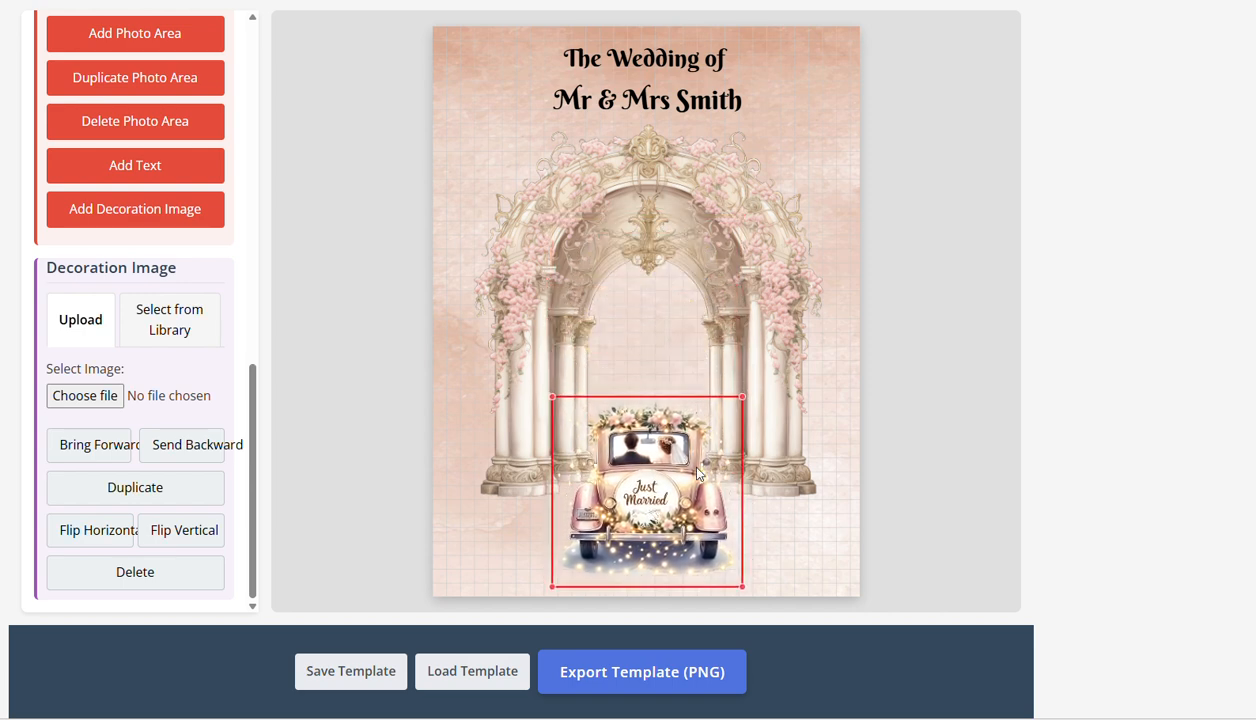
pyautogui.moveTo(740, 408); pyautogui.dragTo(727, 449)
pyautogui.click(687, 272)
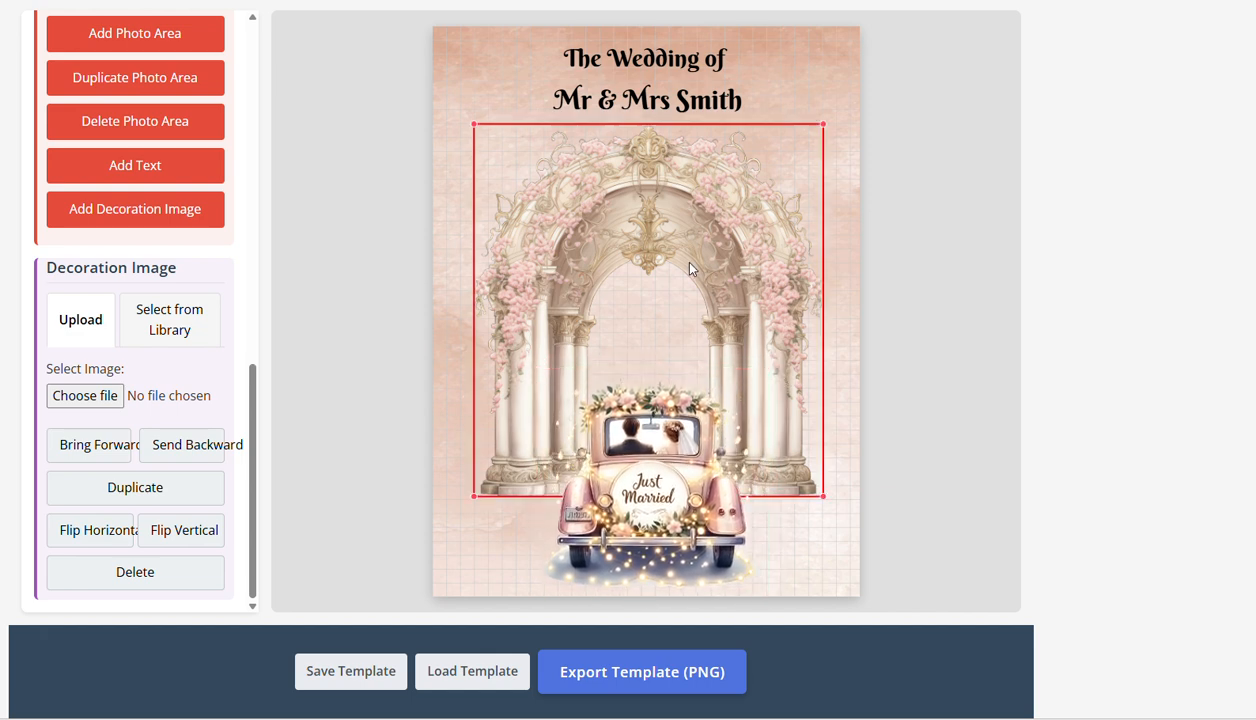
pyautogui.moveTo(687, 268); pyautogui.dragTo(689, 269)
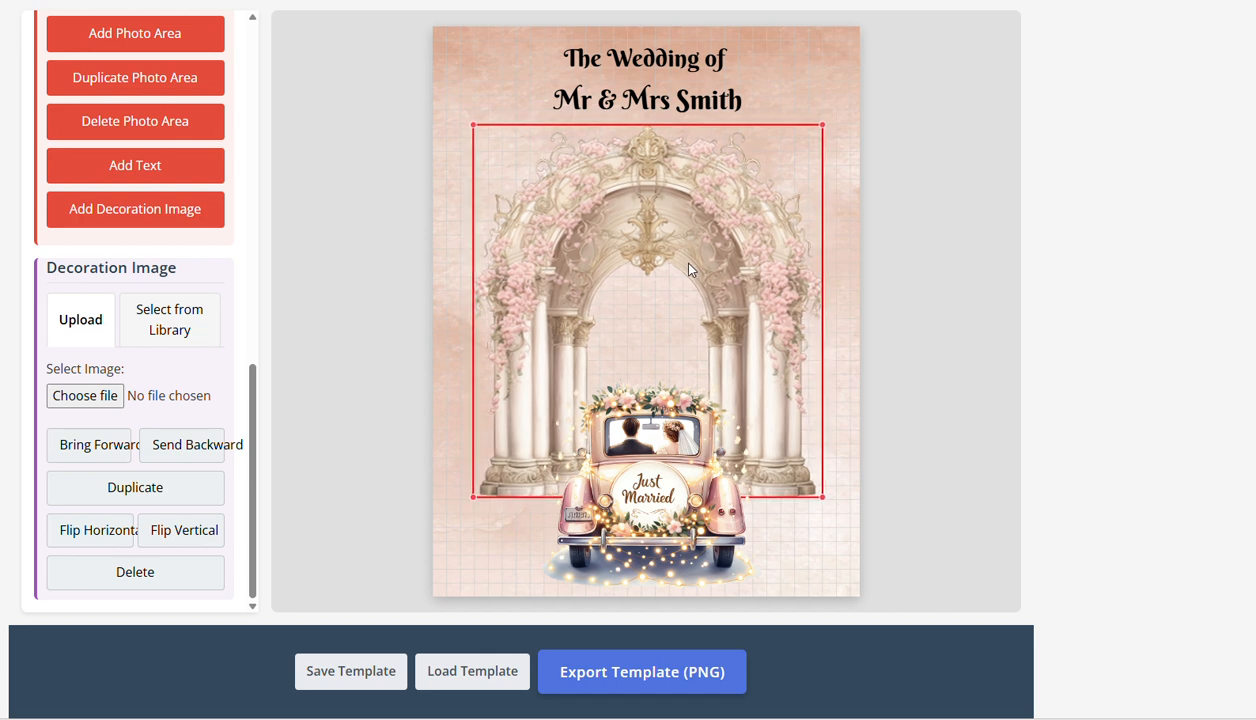
# Recolour the couple's names text to the tan RGB 214, 188, 169, sampled from the arch with the eyedropper
pyautogui.click(687, 118)
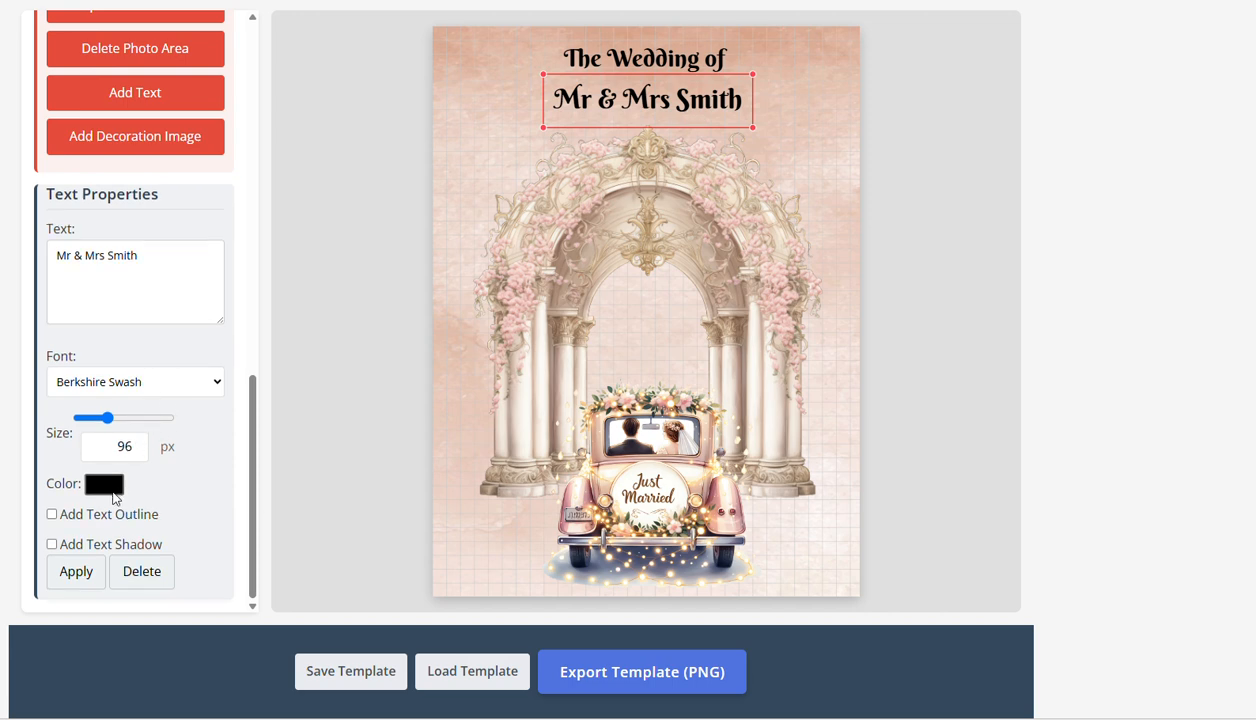
pyautogui.click(108, 484)
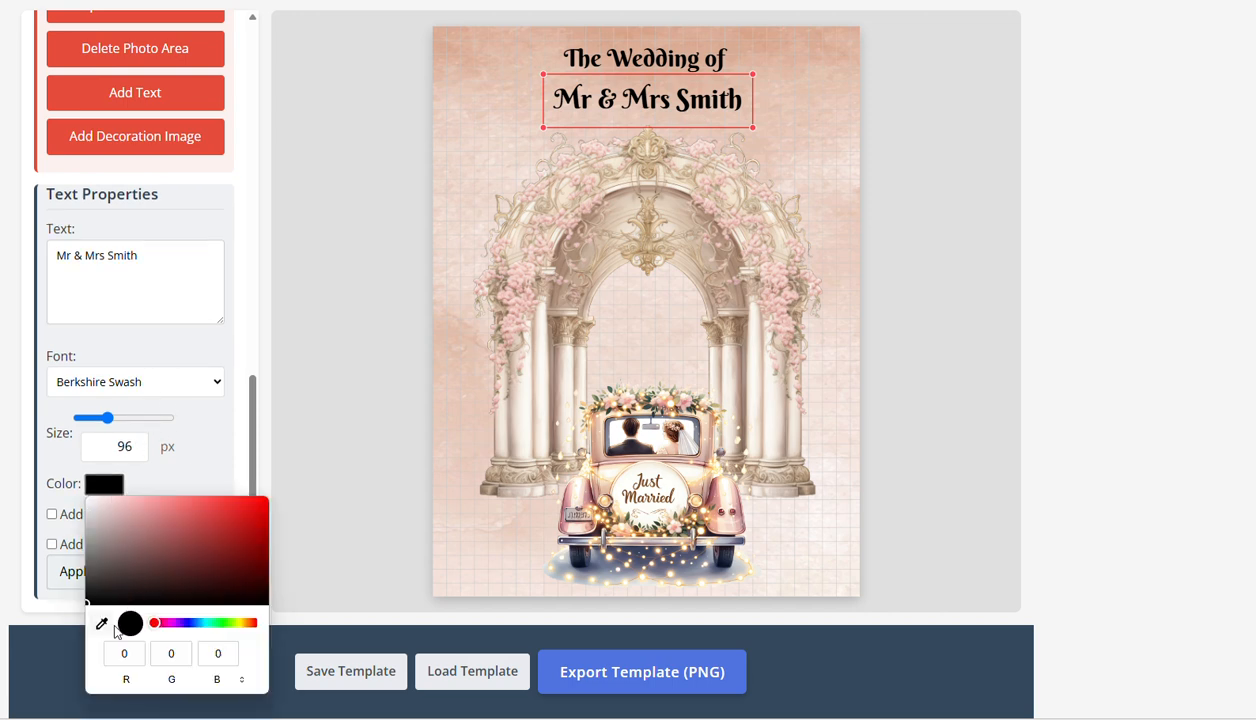
pyautogui.click(102, 624)
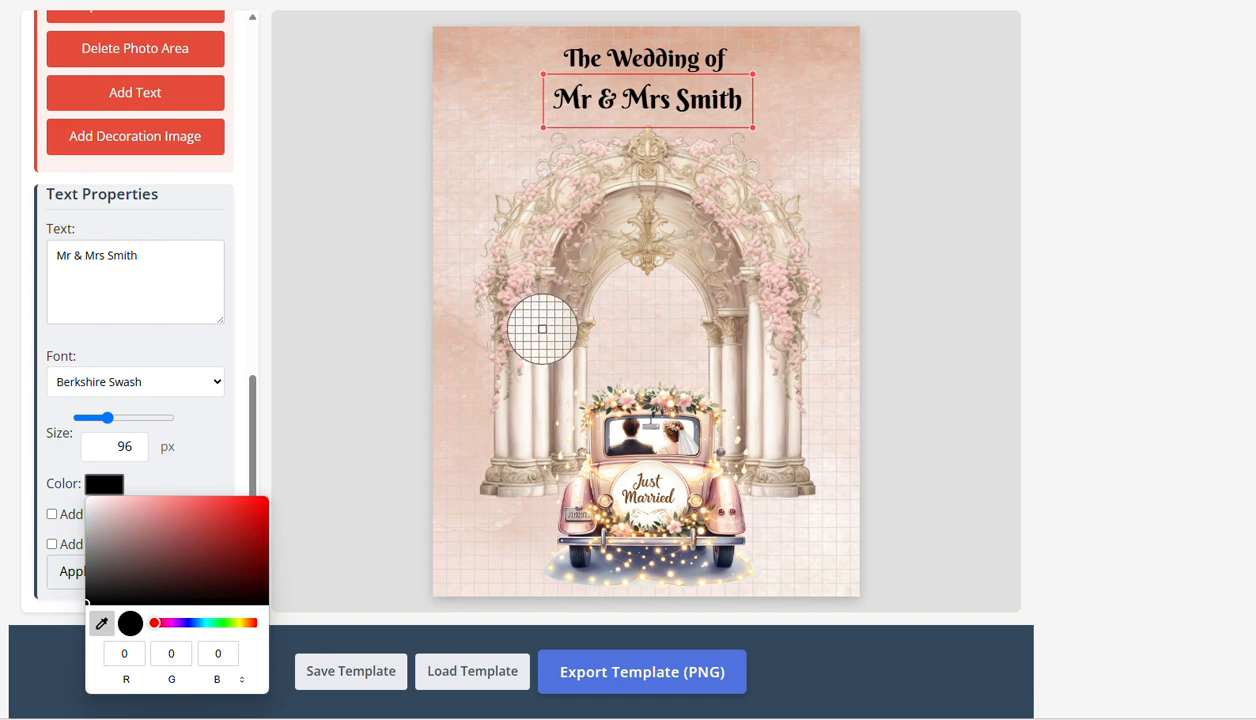
pyautogui.click(620, 480)
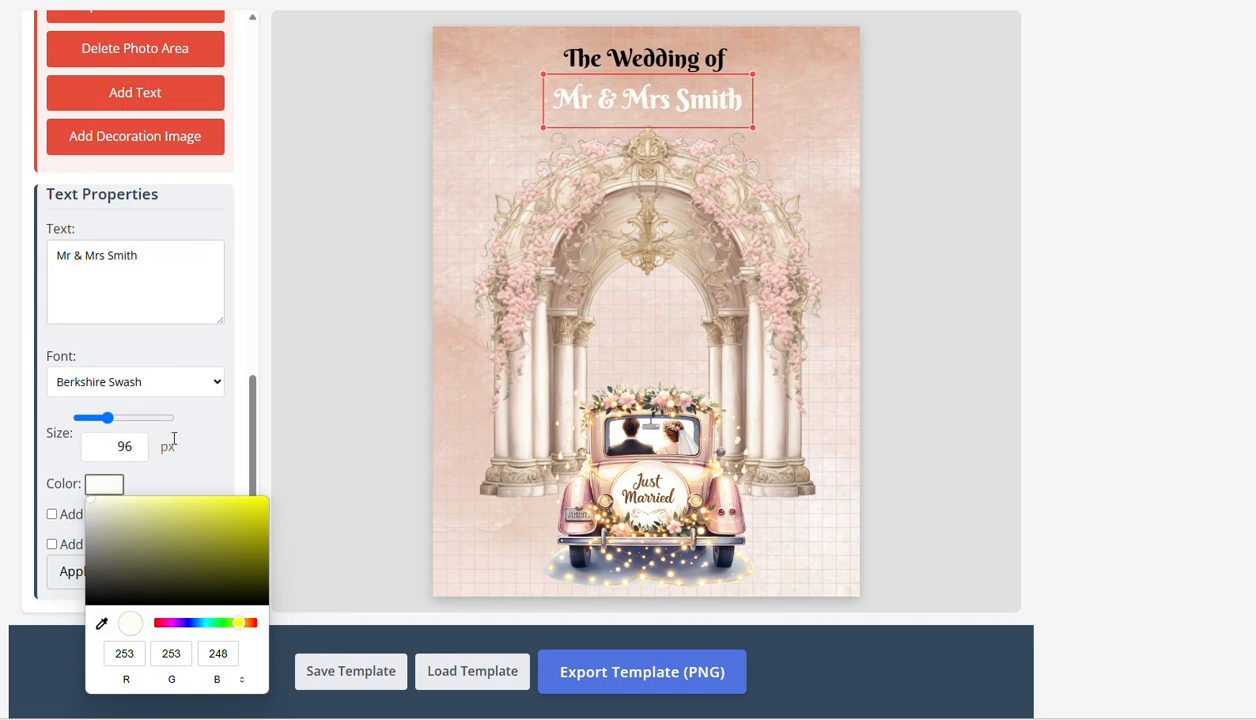
pyautogui.click(100, 624)
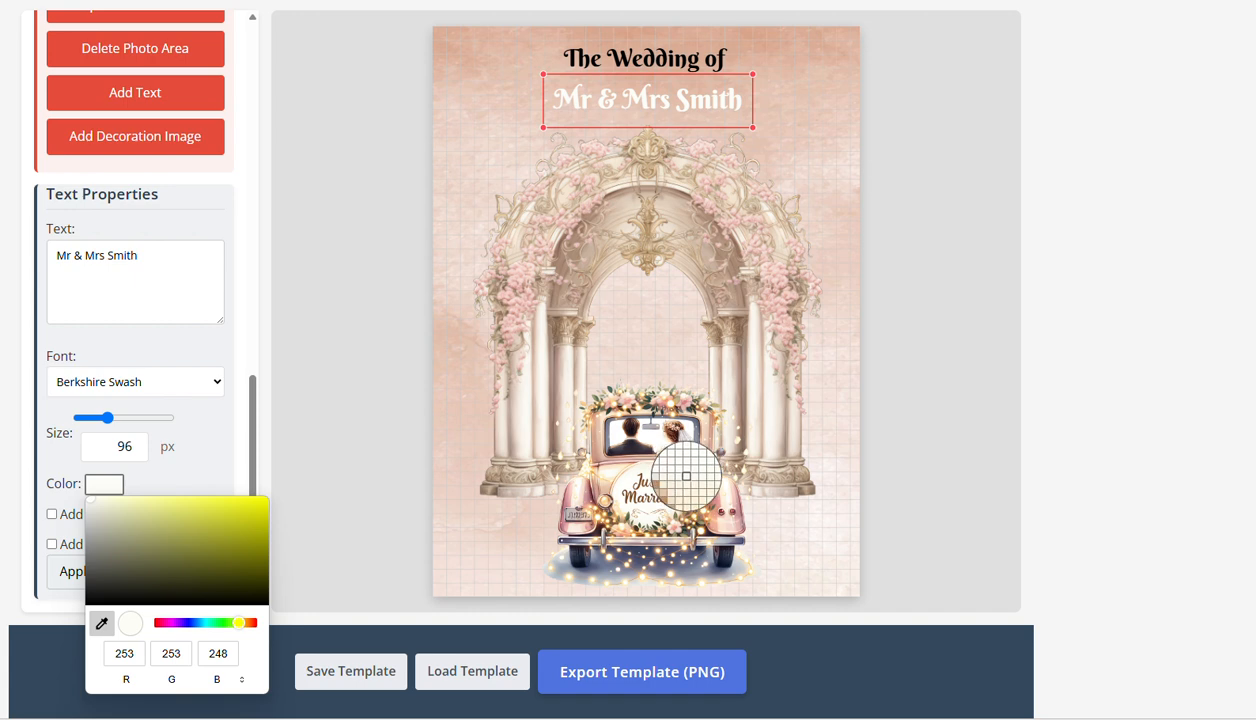
pyautogui.click(760, 372)
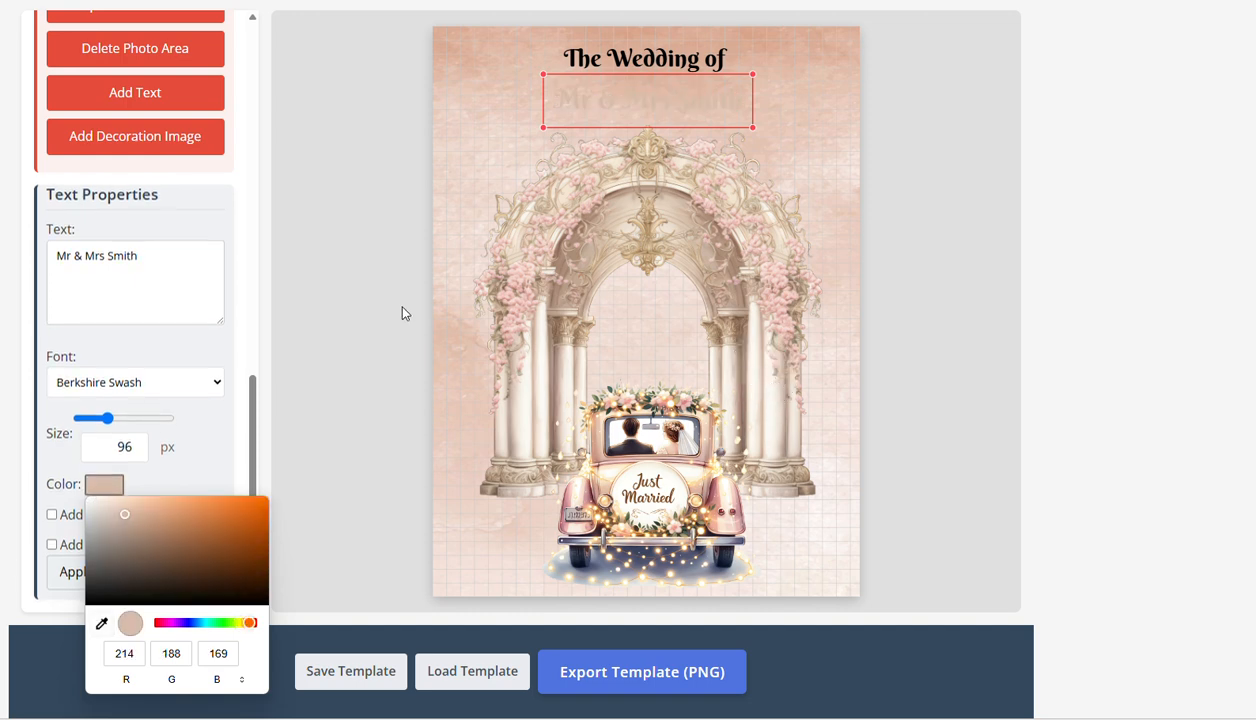
pyautogui.click(236, 300)
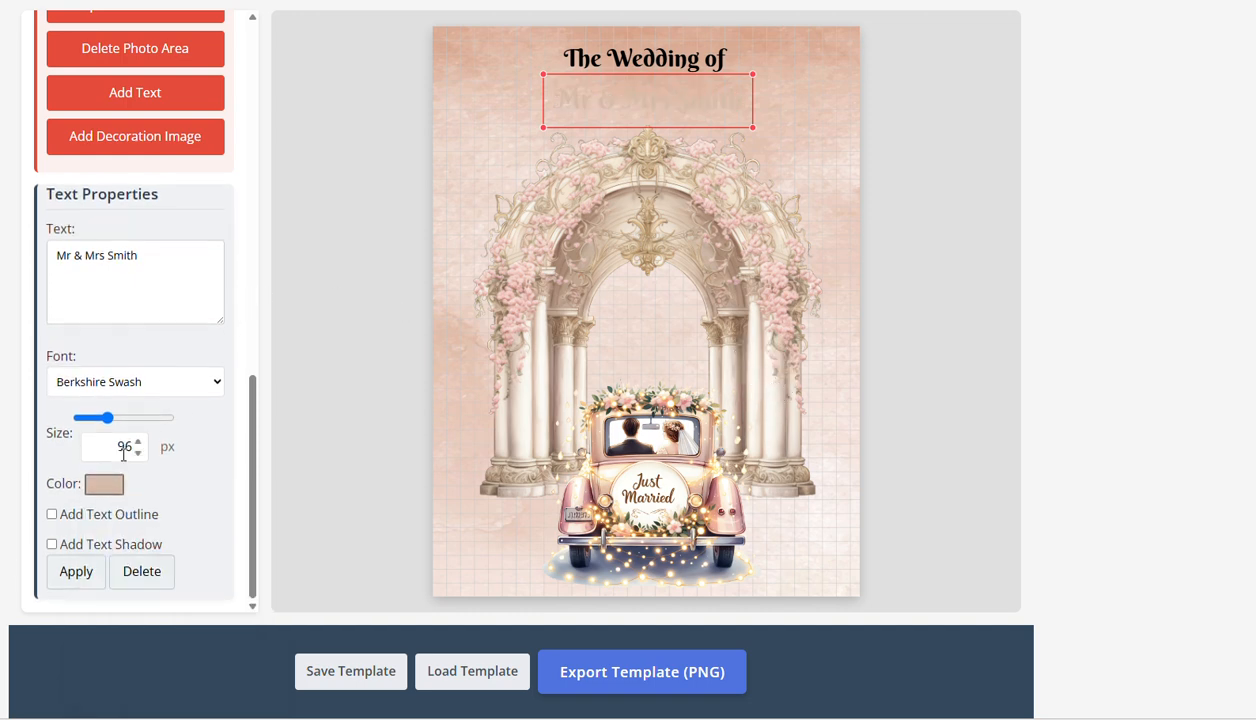
# Add a 7 px outline to the couple's names in brown RGB 170, 140, 119, sampled from the arch
pyautogui.click(52, 515)
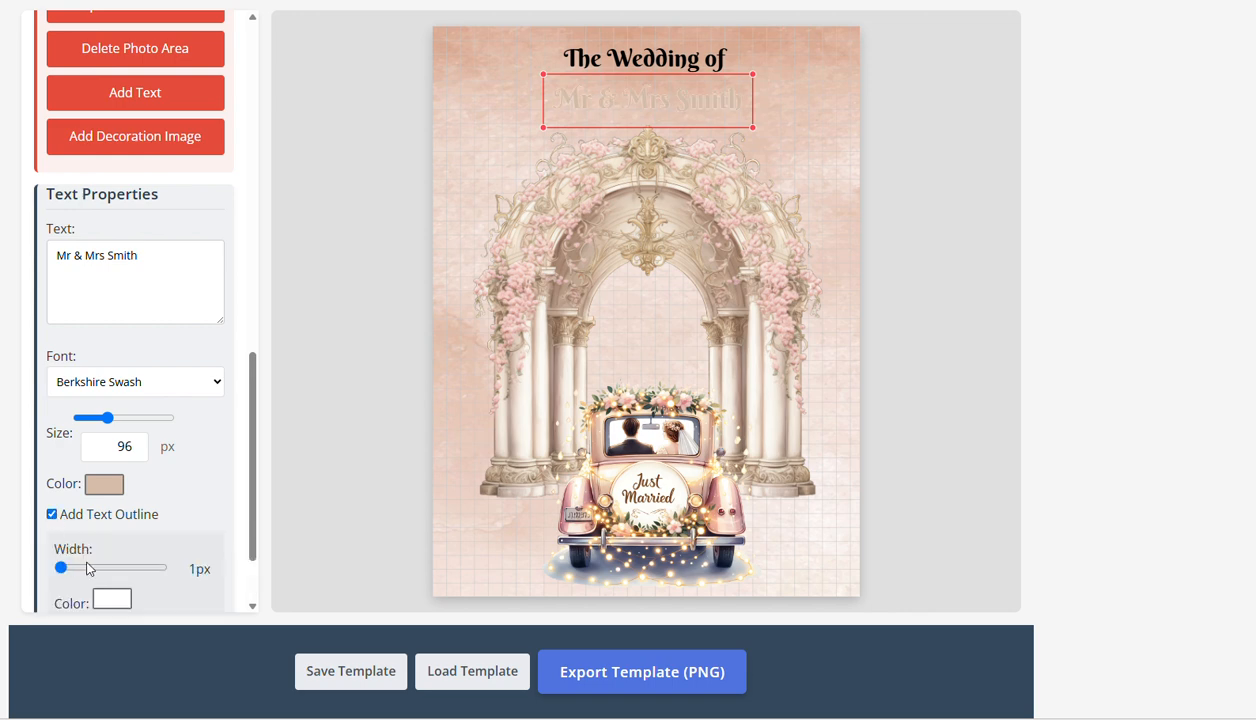
pyautogui.click(106, 597)
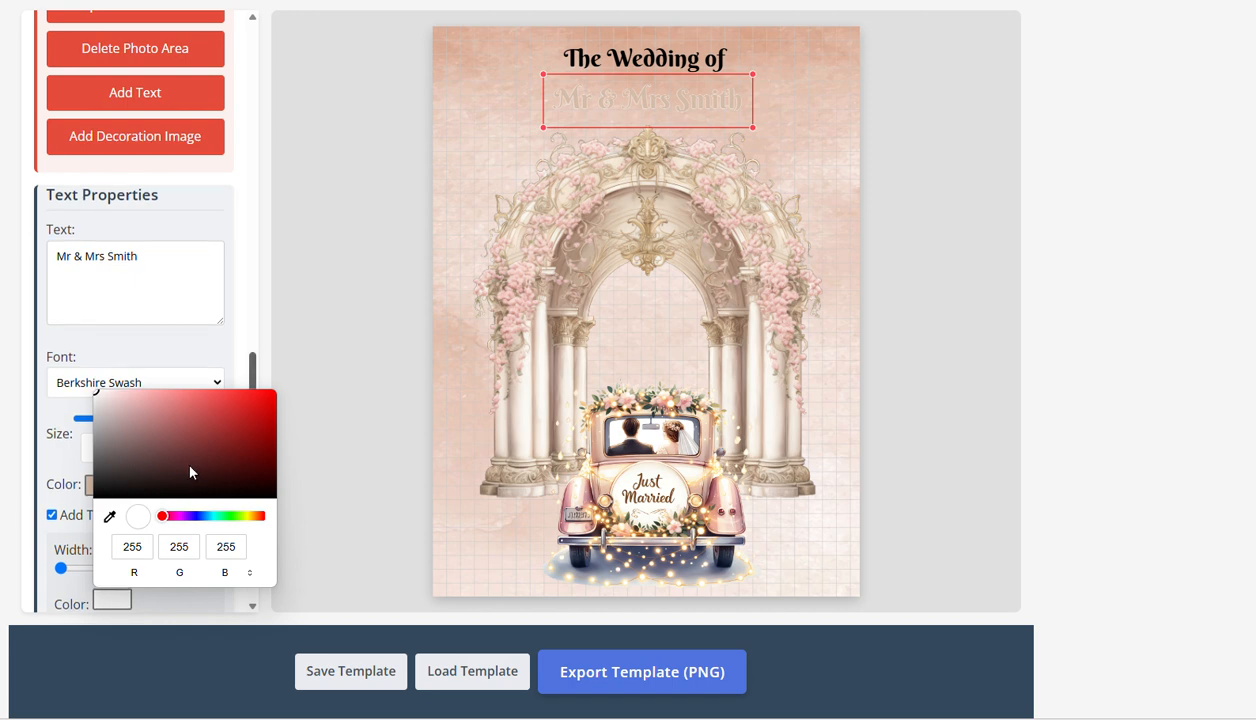
pyautogui.click(112, 517)
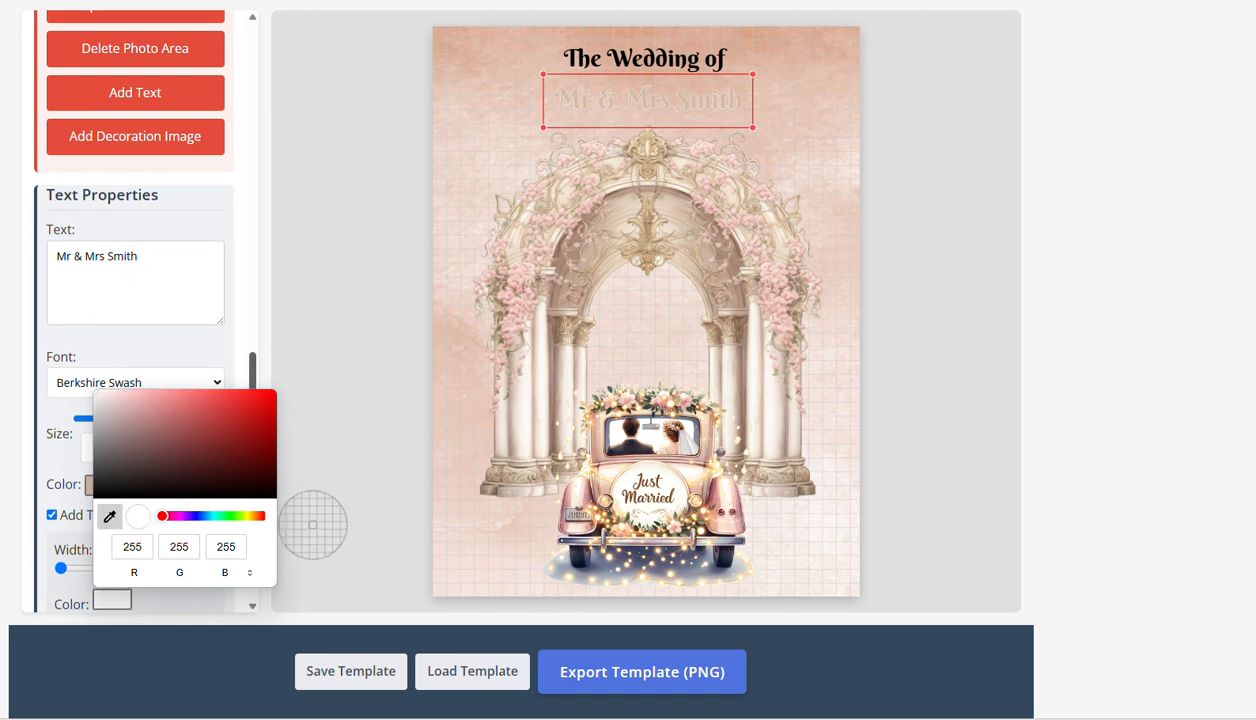
pyautogui.click(726, 278)
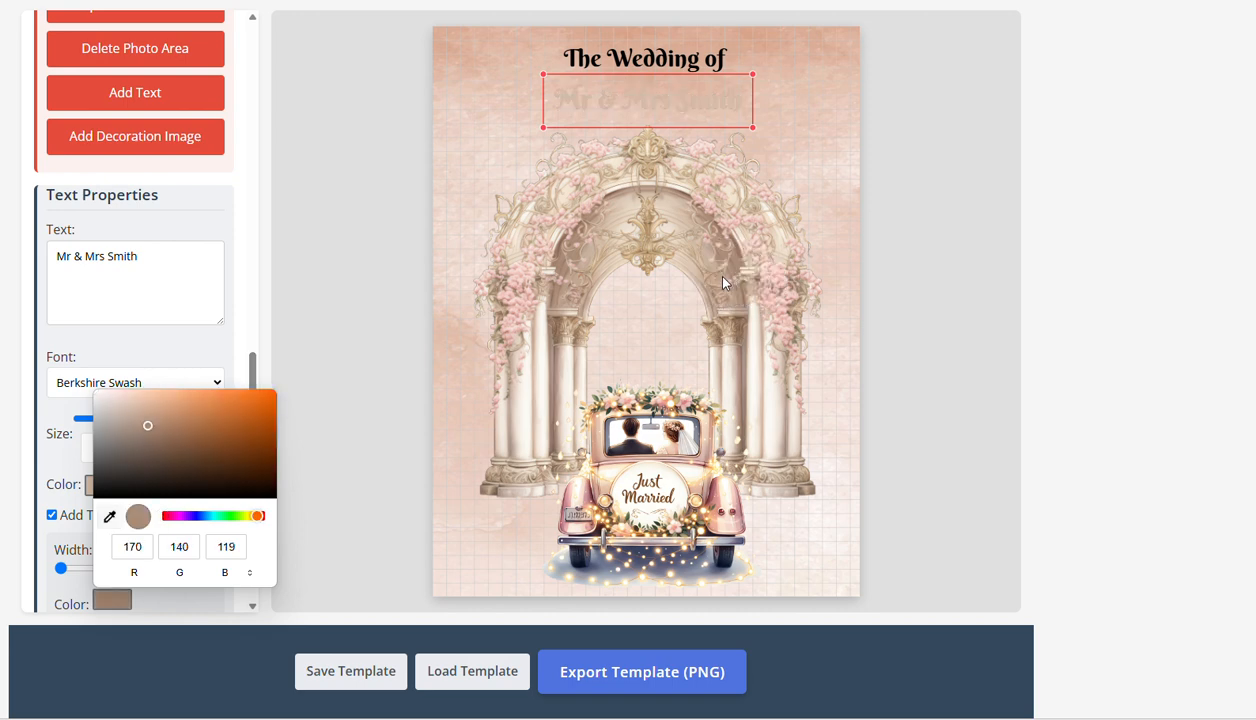
pyautogui.click(232, 300)
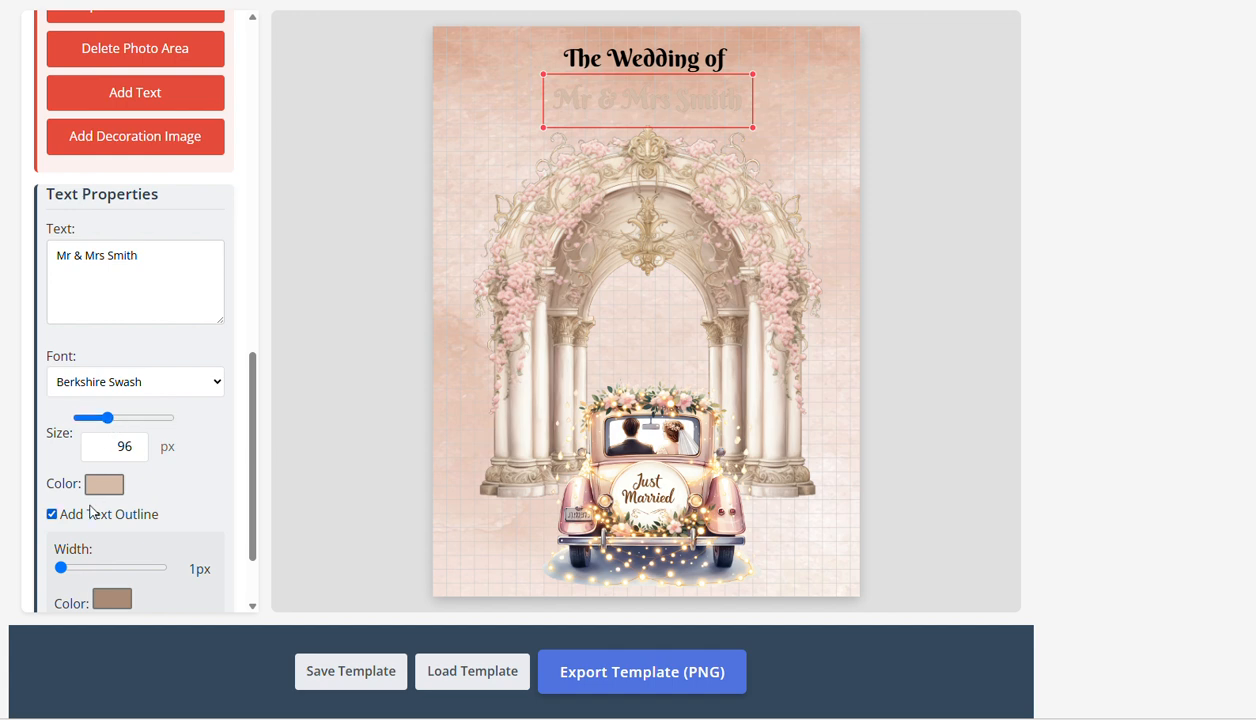
pyautogui.moveTo(61, 568); pyautogui.dragTo(127, 568)
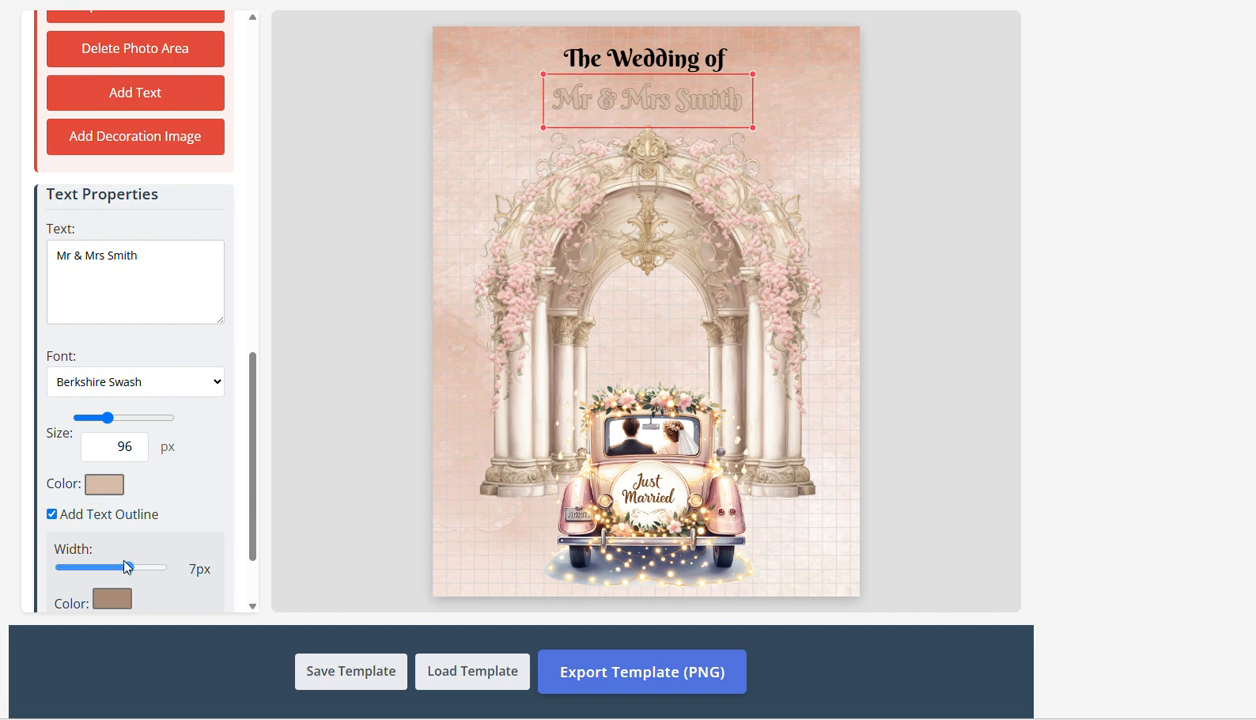
# Add a shadow to the couple's names in RGB 107, 87, 87 with 9 px blur and a -6 px X offset
pyautogui.scroll(-1, 167, 555)
pyautogui.scroll(-1, 167, 555)
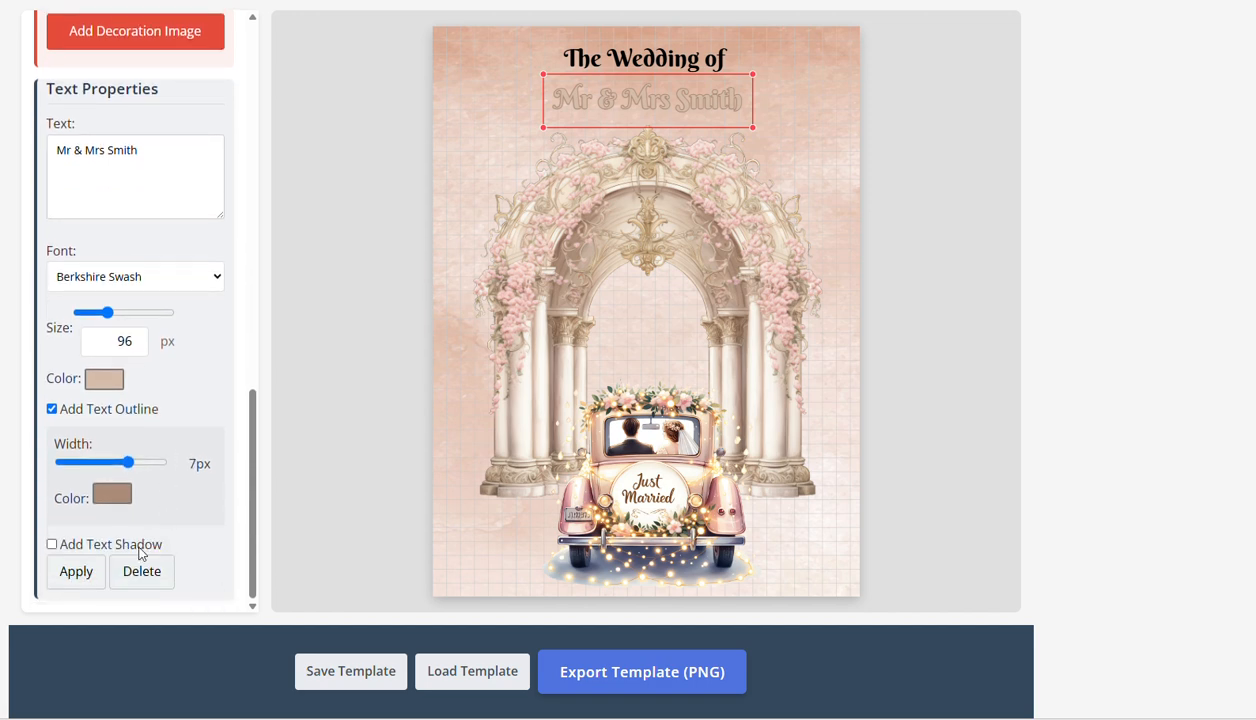
pyautogui.click(52, 545)
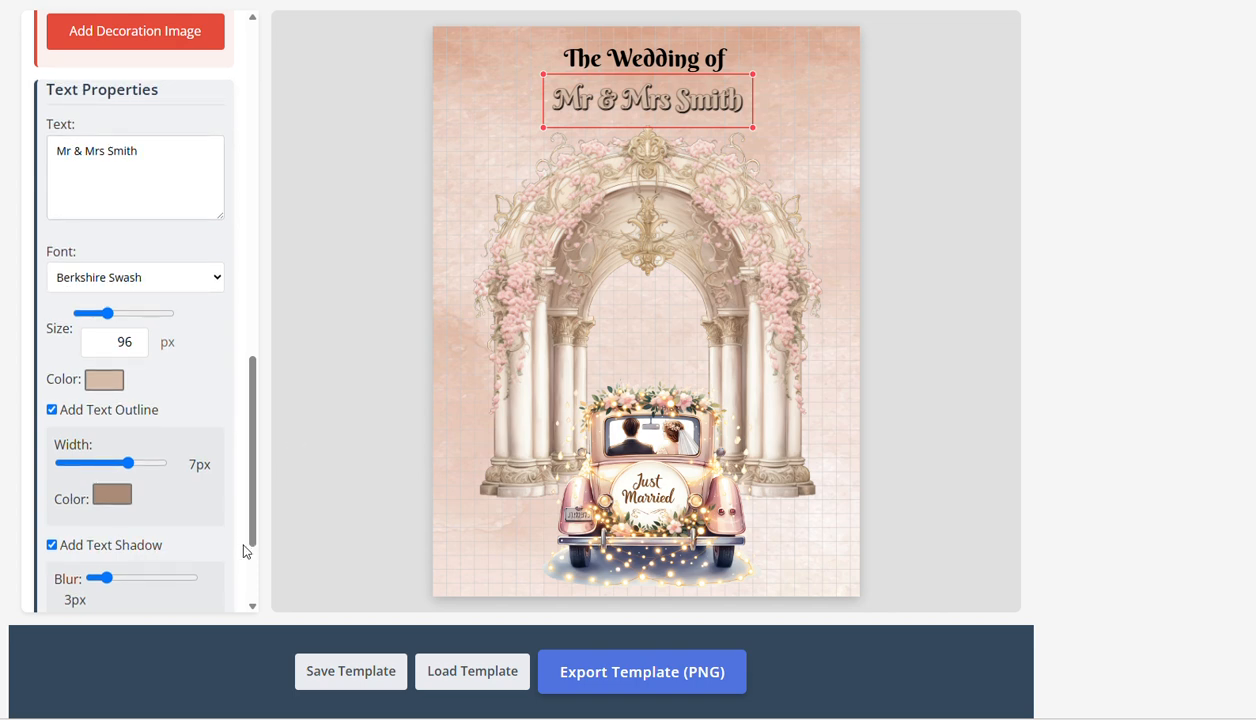
pyautogui.scroll(-2, 190, 569)
pyautogui.scroll(-2, 170, 563)
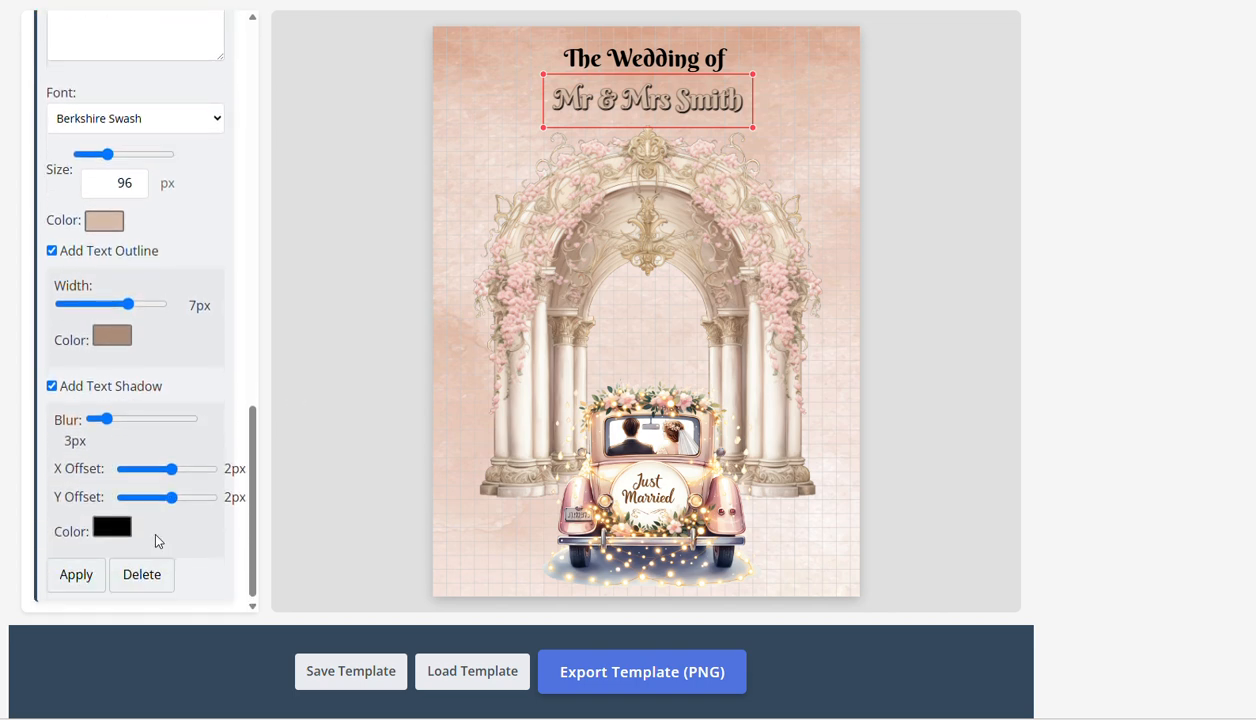
pyautogui.click(110, 530)
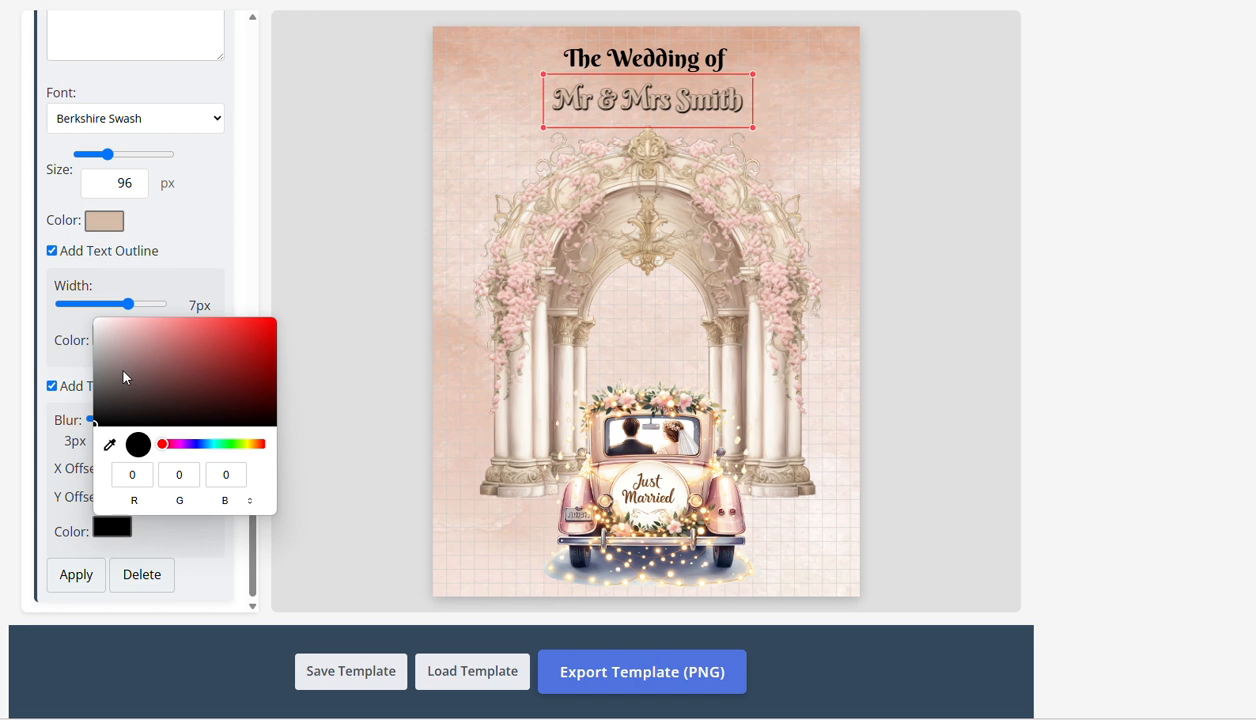
pyautogui.moveTo(124, 372)
pyautogui.mouseDown()
pyautogui.moveTo(120, 356)
pyautogui.moveTo(112, 390)
pyautogui.moveTo(130, 366)
pyautogui.moveTo(130, 383)
pyautogui.mouseUp()
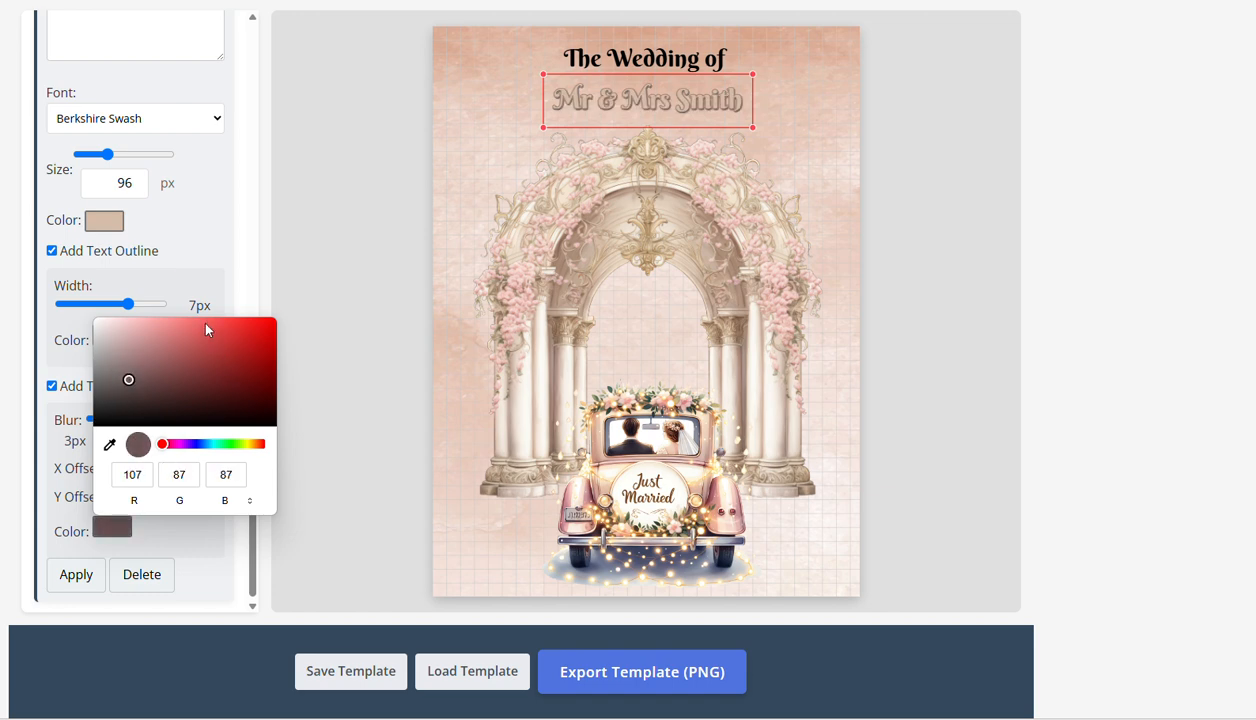
pyautogui.click(228, 291)
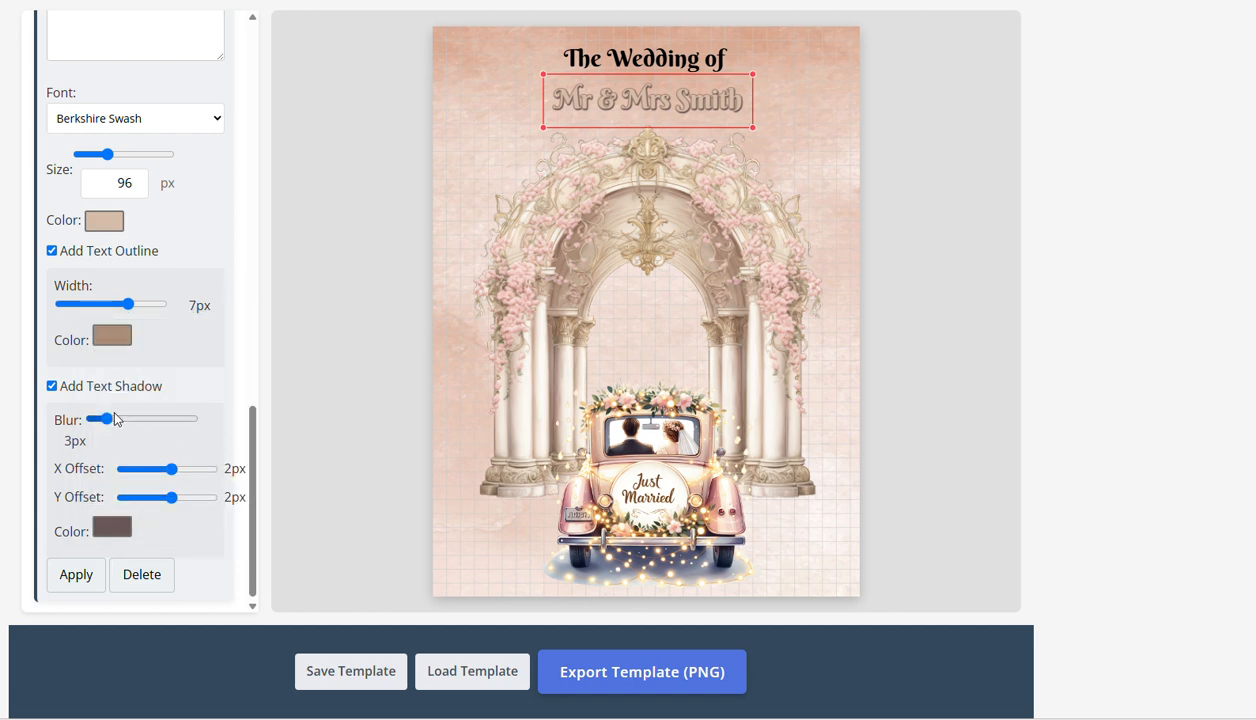
pyautogui.moveTo(105, 420); pyautogui.dragTo(137, 423)
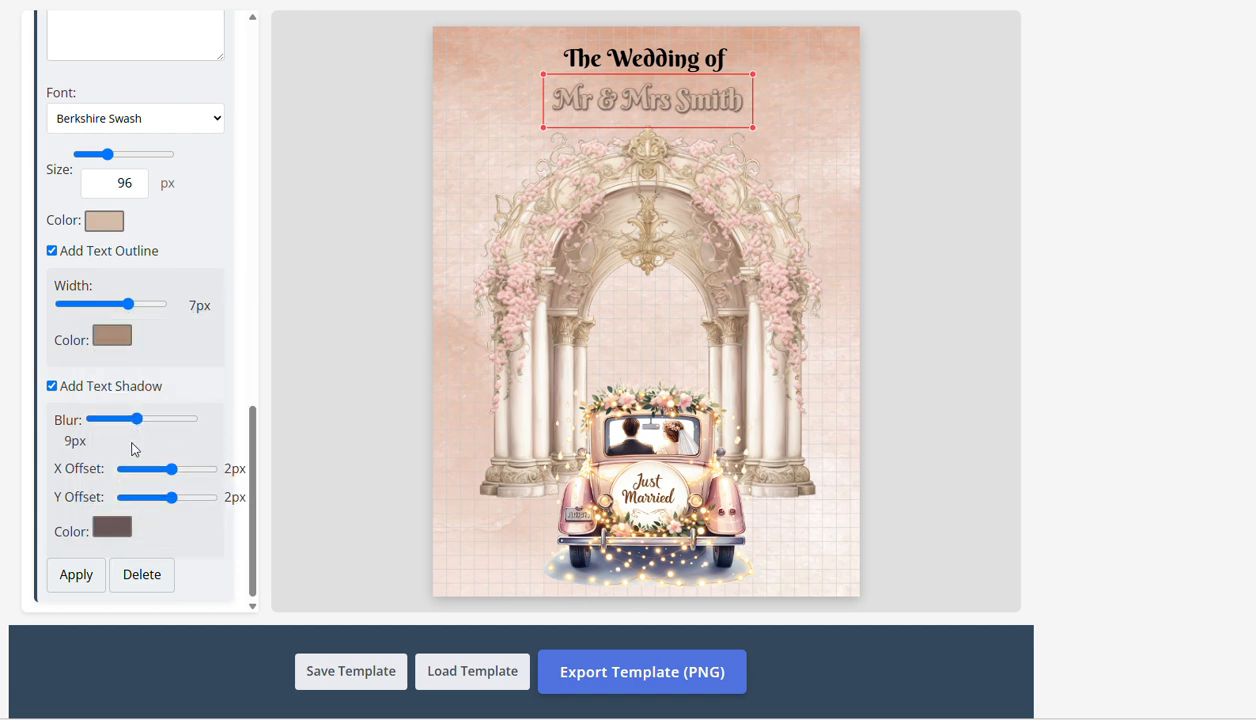
pyautogui.moveTo(175, 476); pyautogui.dragTo(153, 471)
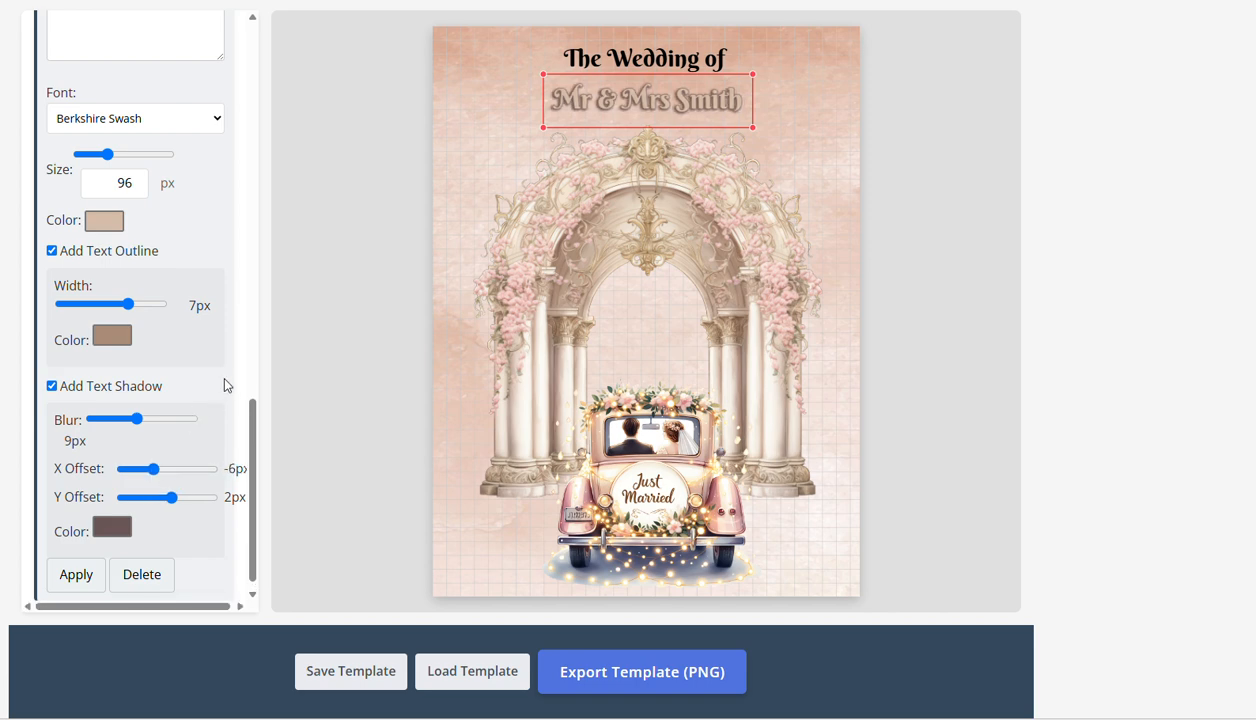
# Enlarge the couple's names text to 136 px and deselect it
pyautogui.scroll(1, 160, 287)
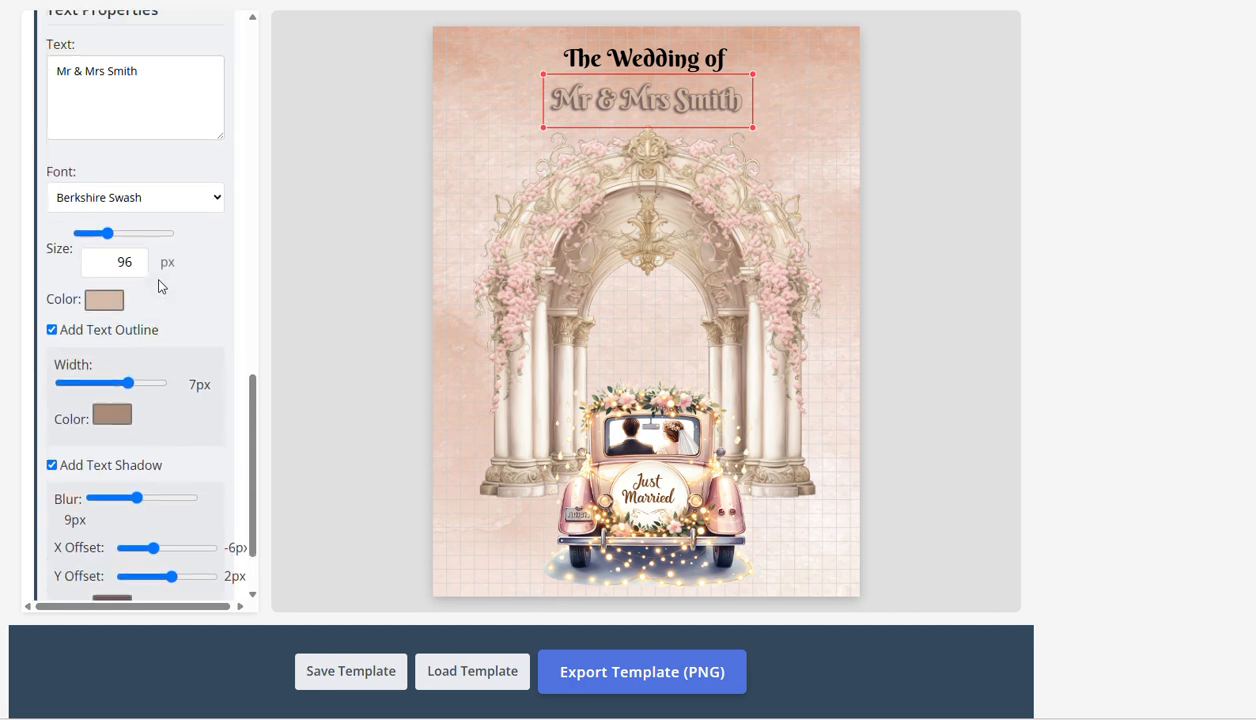
pyautogui.moveTo(107, 233); pyautogui.dragTo(120, 236)
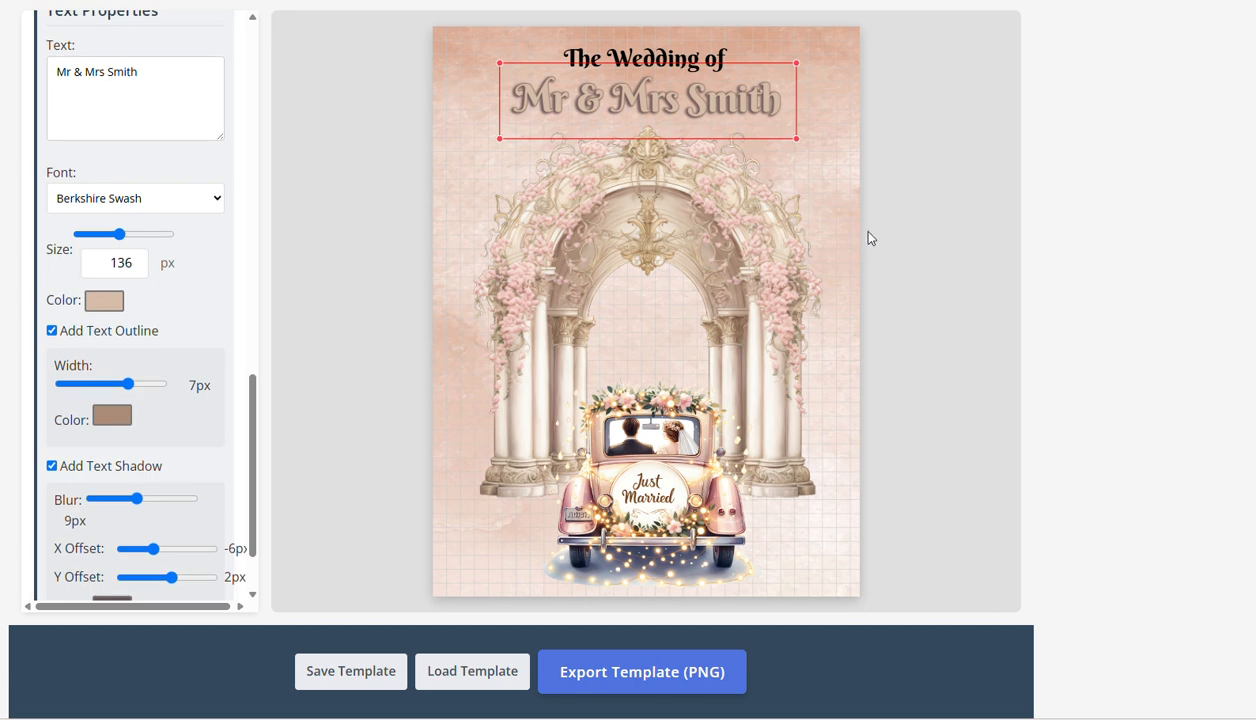
pyautogui.click(853, 207)
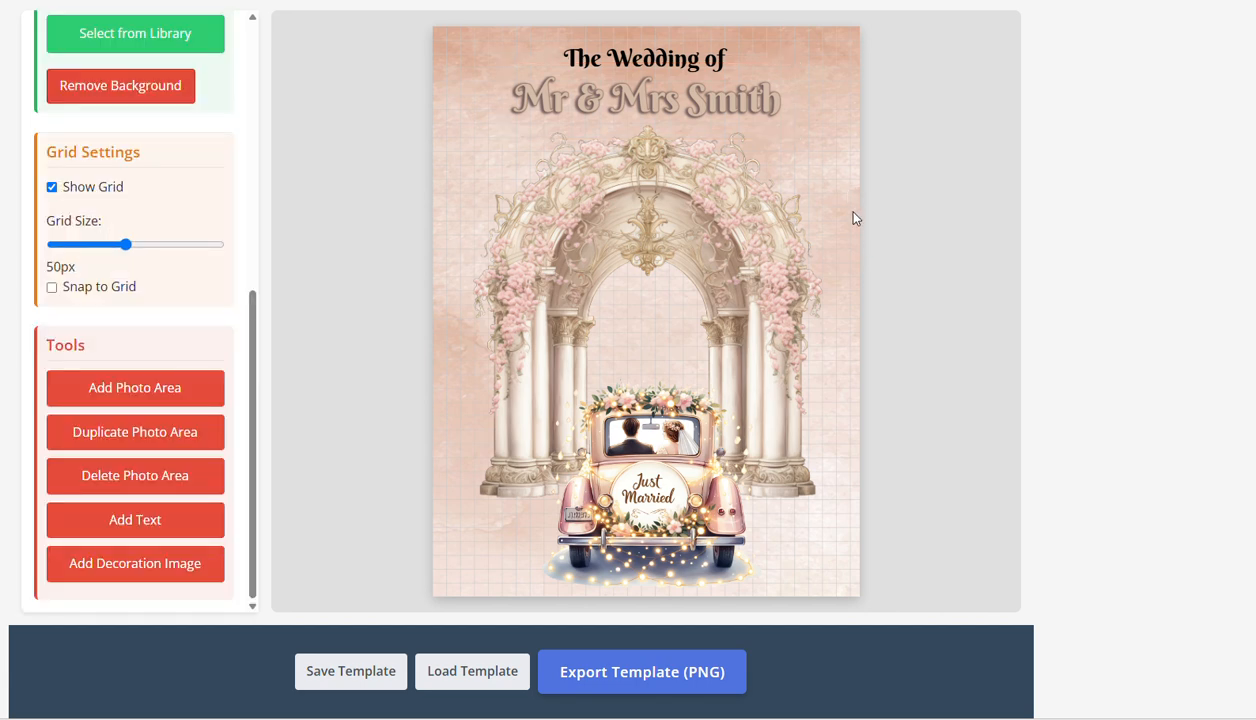
# Add an outline to "The Wedding of" in RGB 189, 163, 145, sampled from the arch, and widen it slightly
pyautogui.click(710, 58)
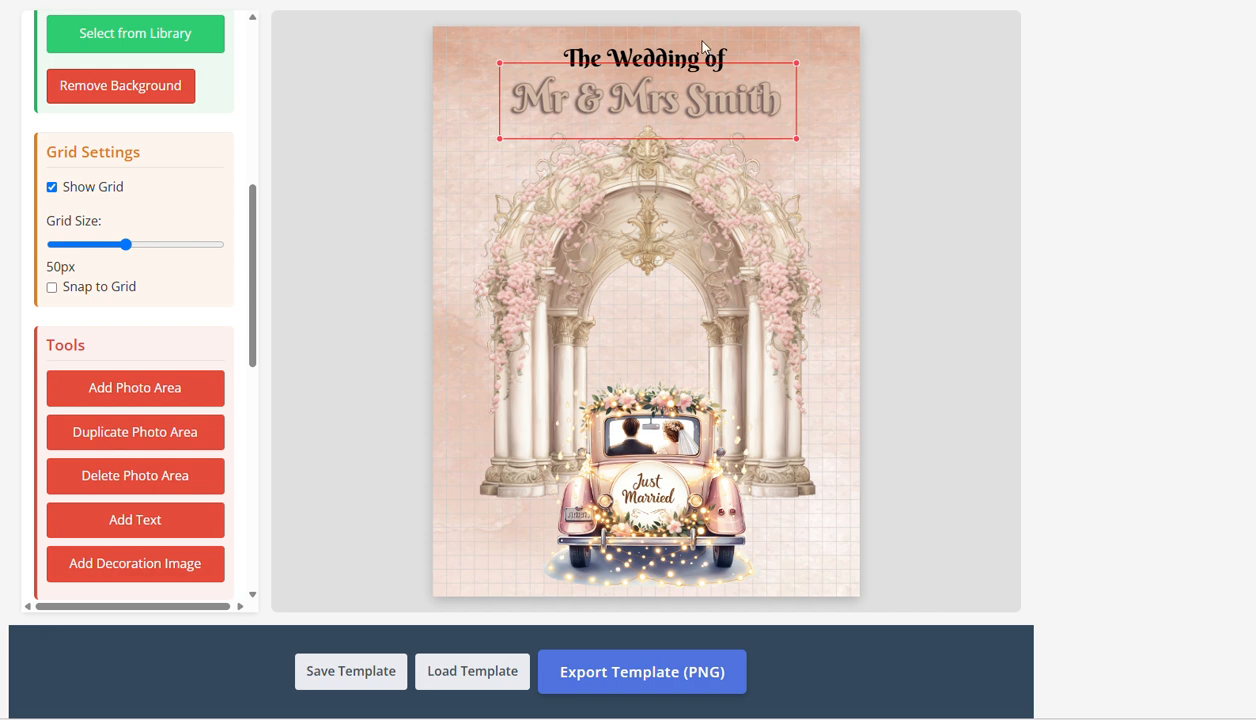
pyautogui.click(683, 36)
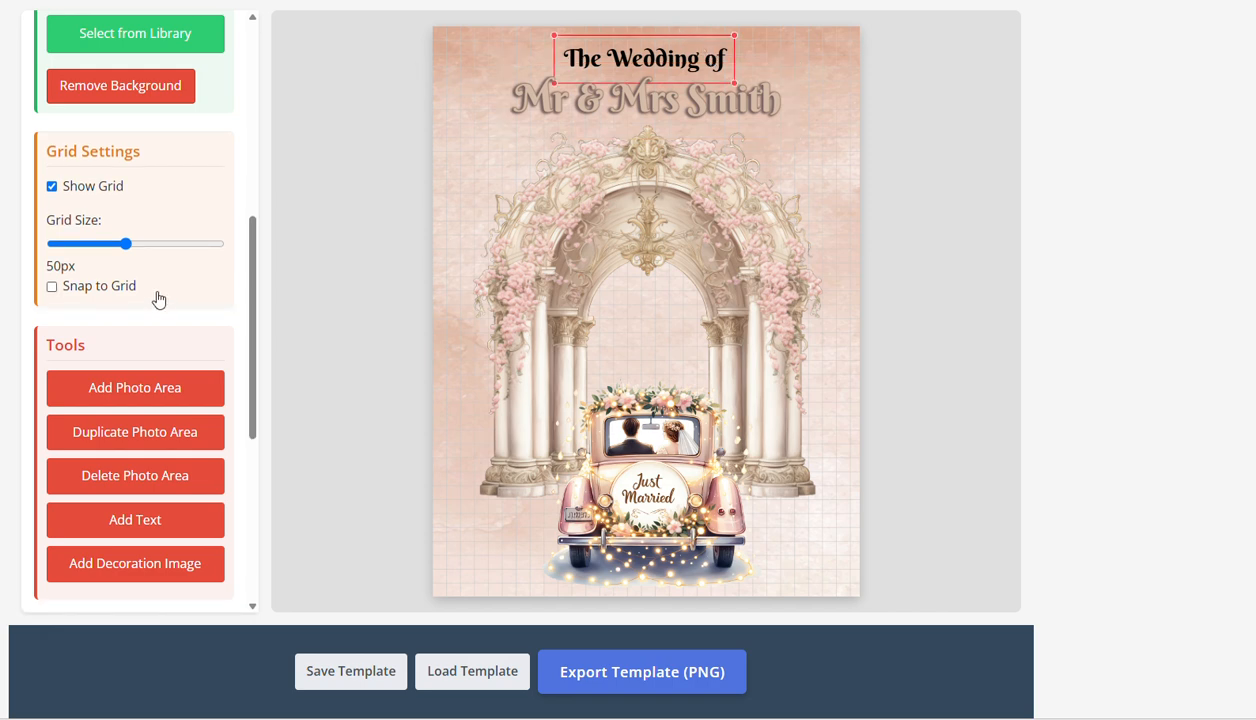
pyautogui.scroll(-4, 213, 390)
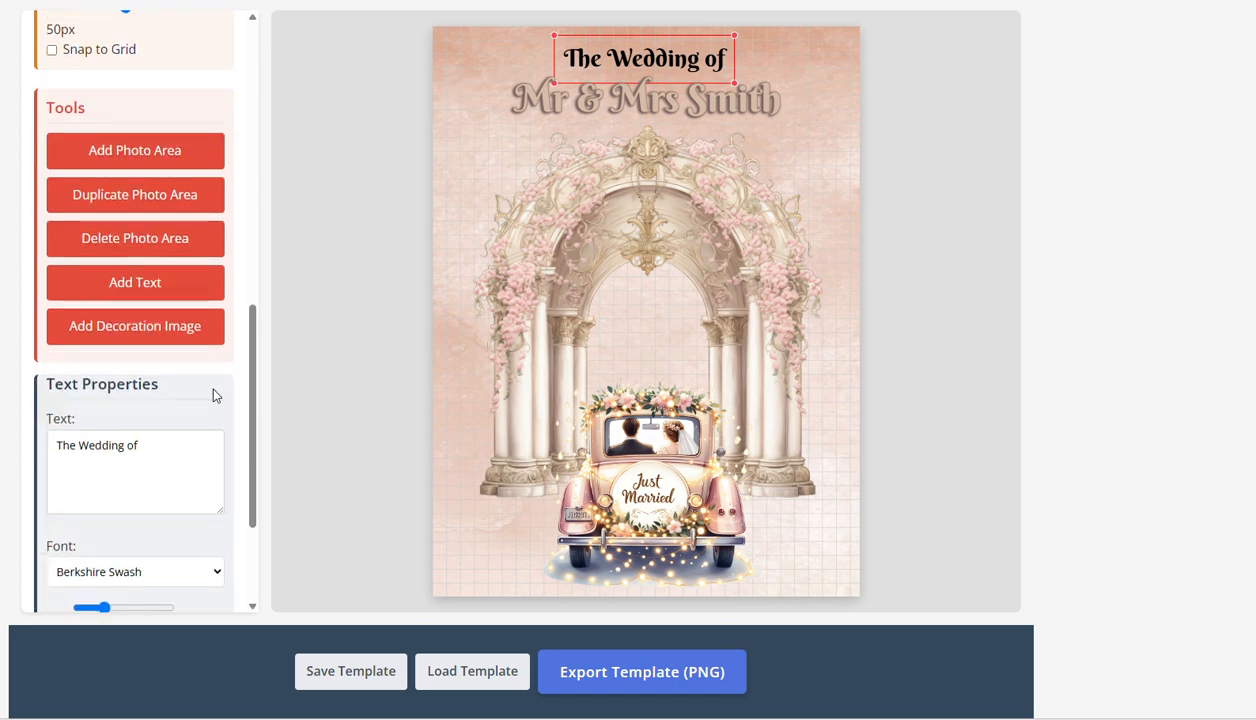
pyautogui.scroll(-1, 213, 394)
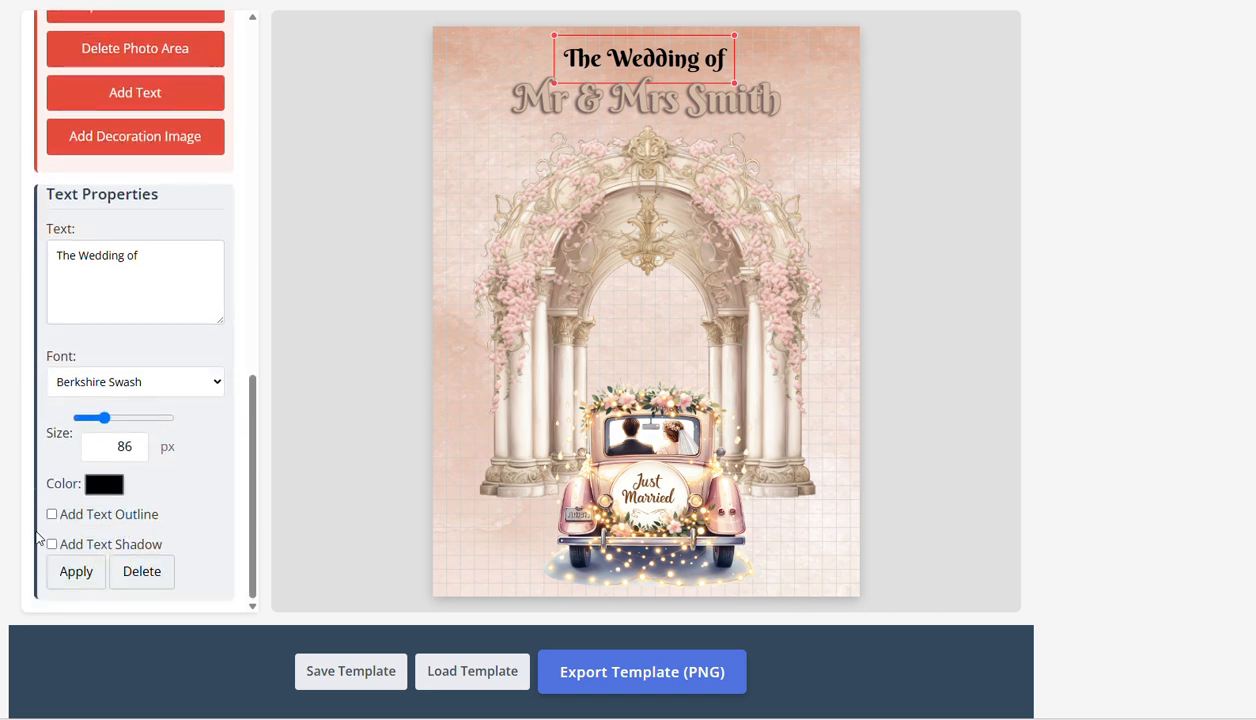
pyautogui.click(50, 517)
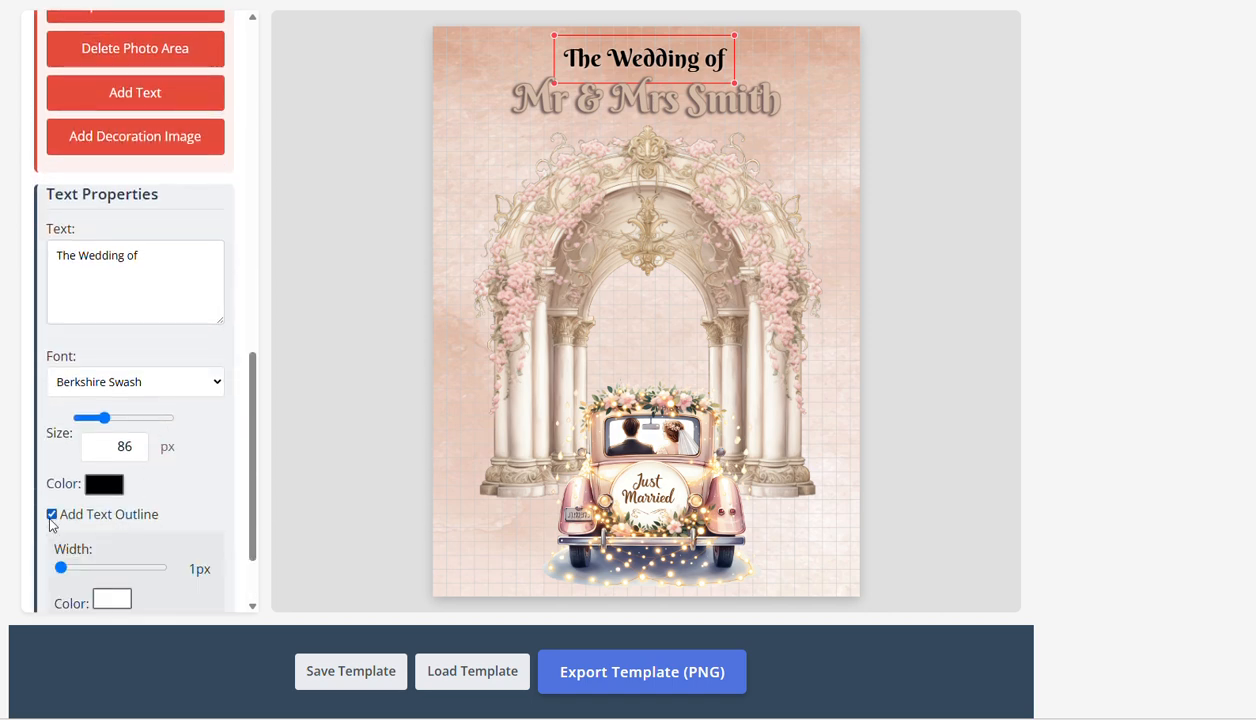
pyautogui.click(109, 601)
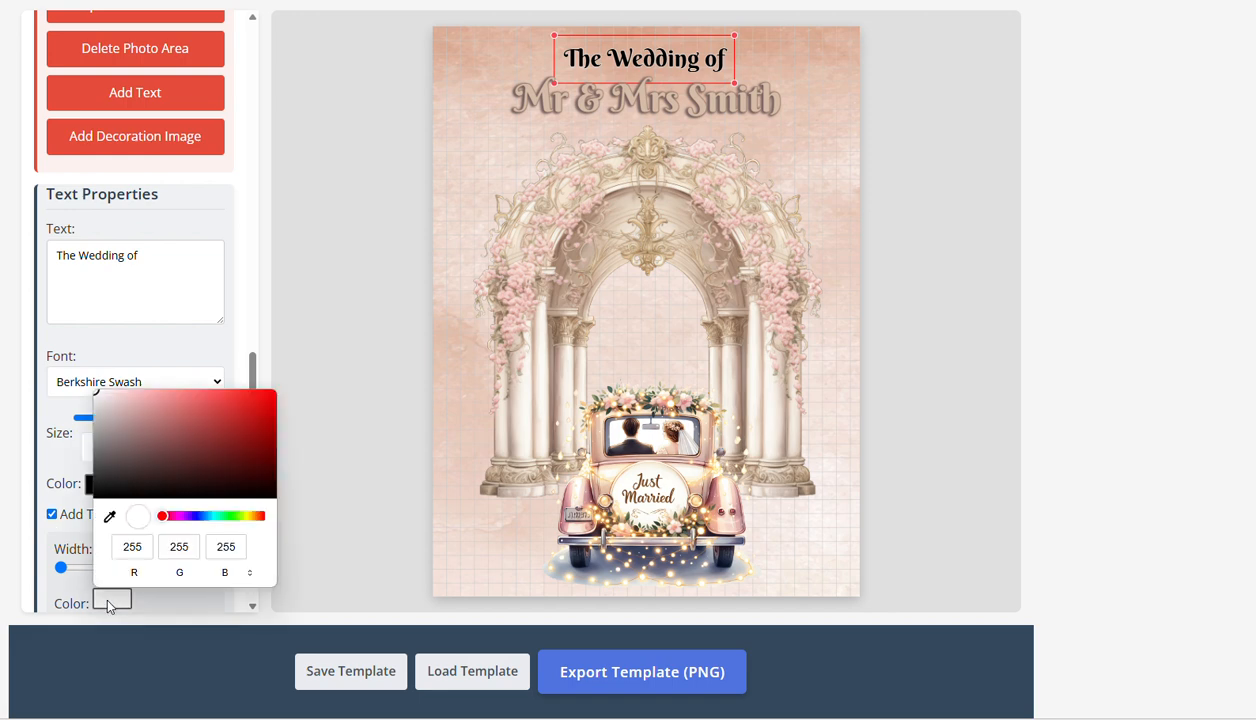
pyautogui.click(110, 516)
pyautogui.click(733, 307)
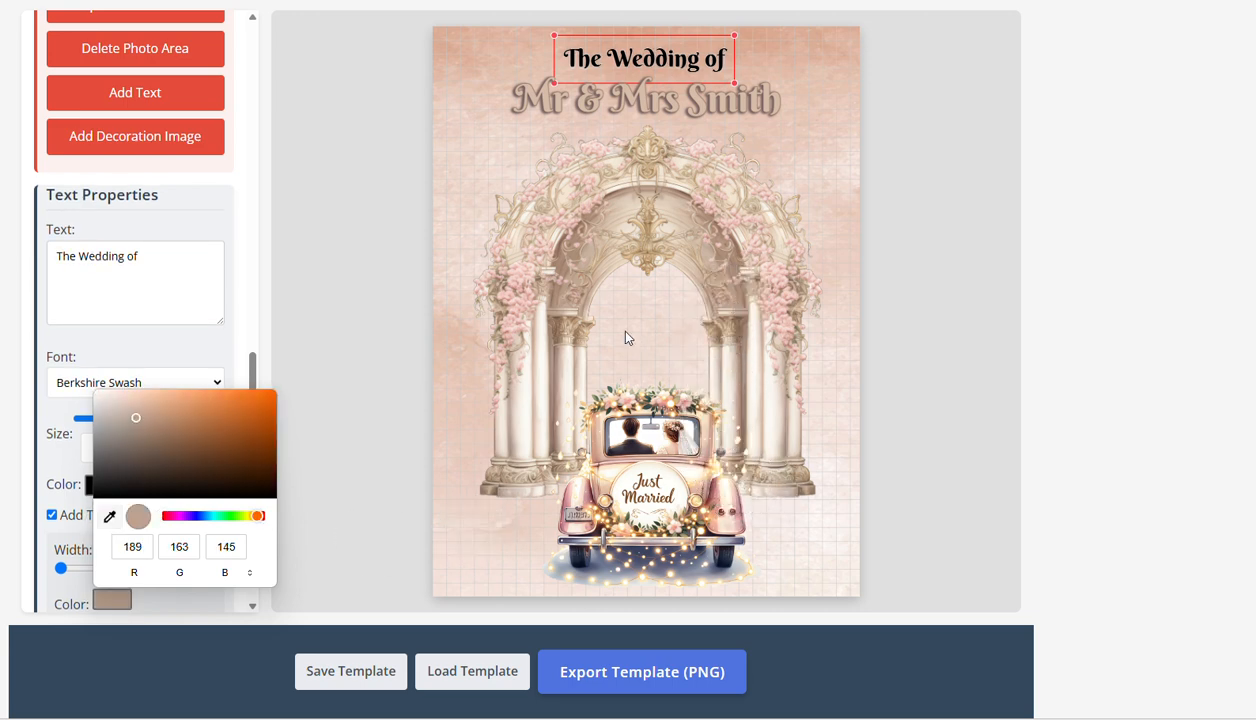
pyautogui.click(238, 295)
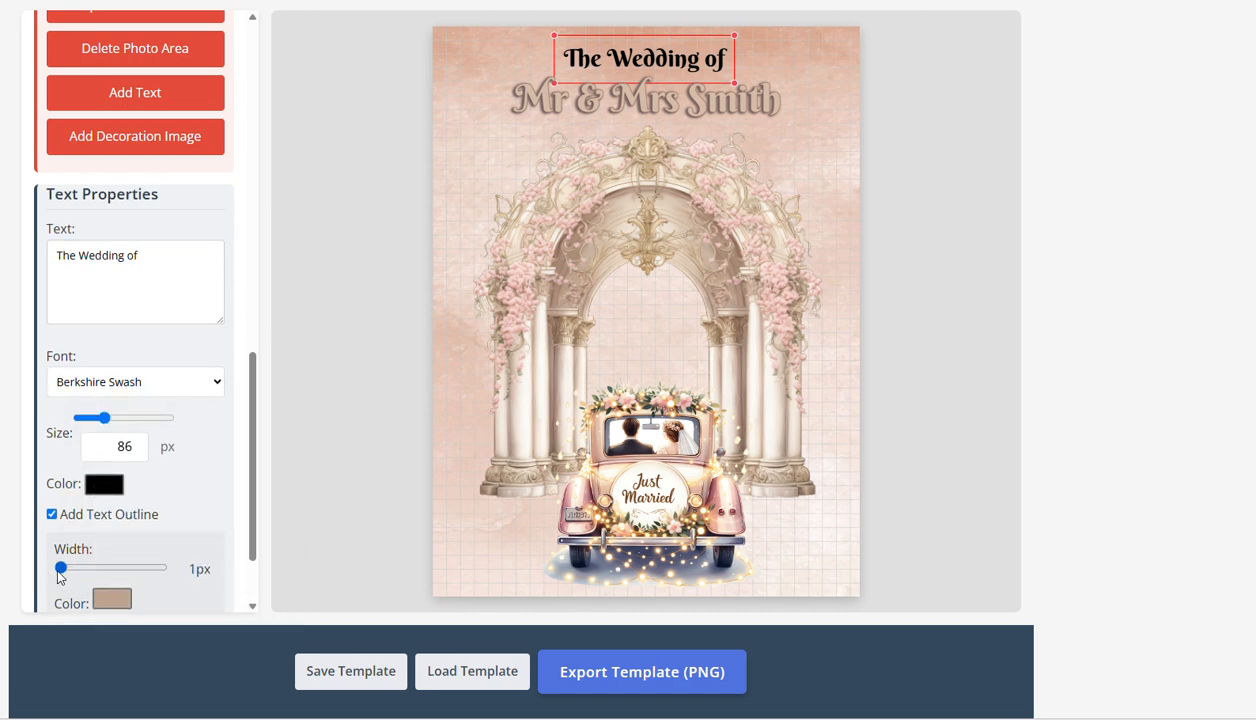
pyautogui.moveTo(62, 572); pyautogui.dragTo(81, 573)
# Recolour "The Wedding of" to RGB 214, 188, 169, sampled from the couple's names text
pyautogui.click(94, 488)
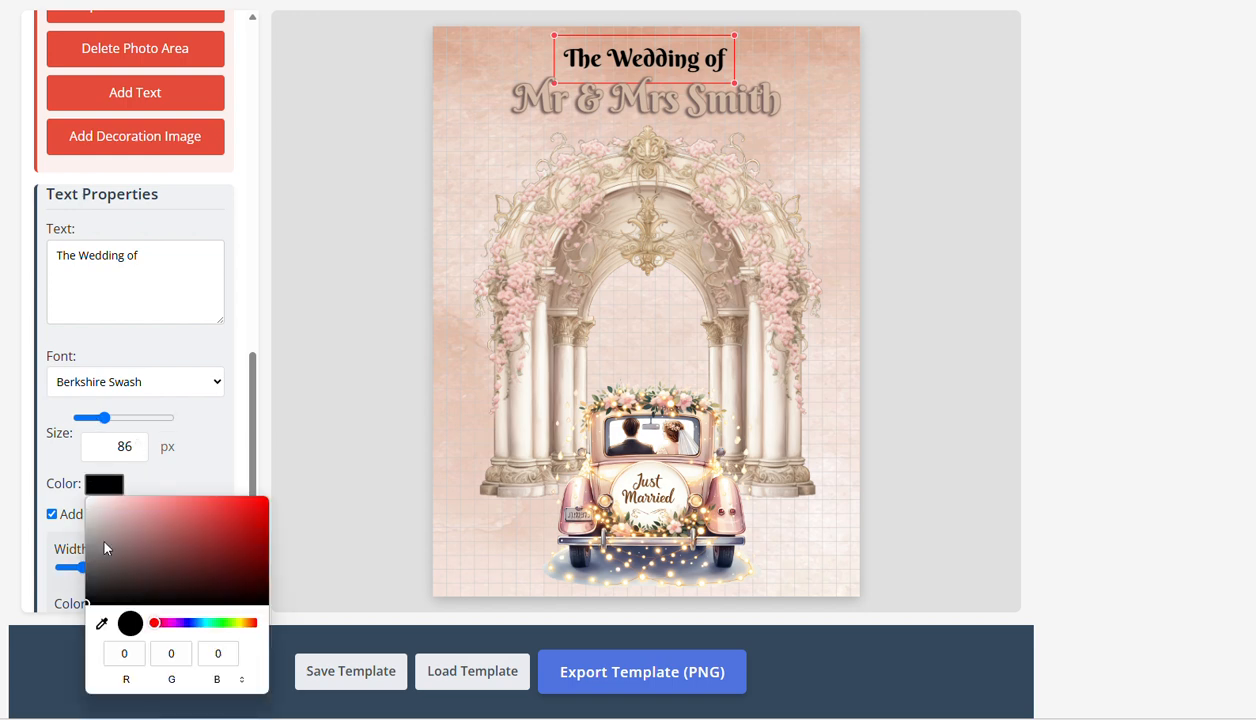
pyautogui.click(101, 623)
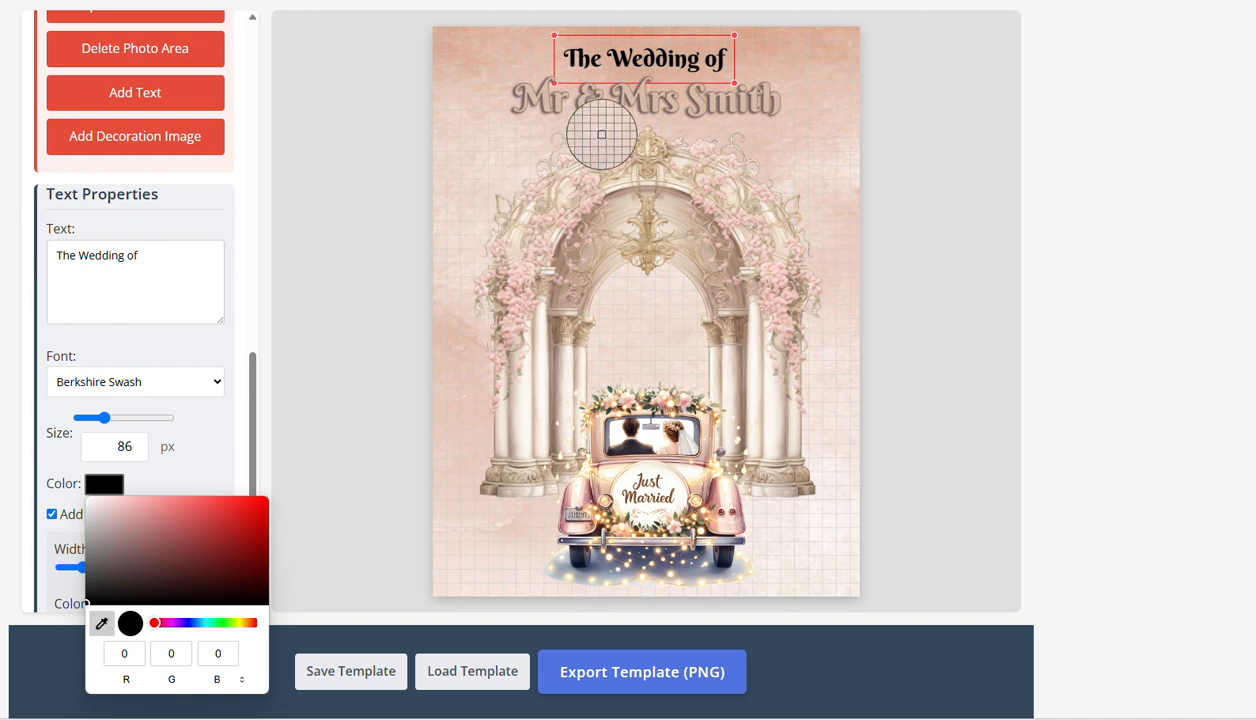
pyautogui.click(630, 97)
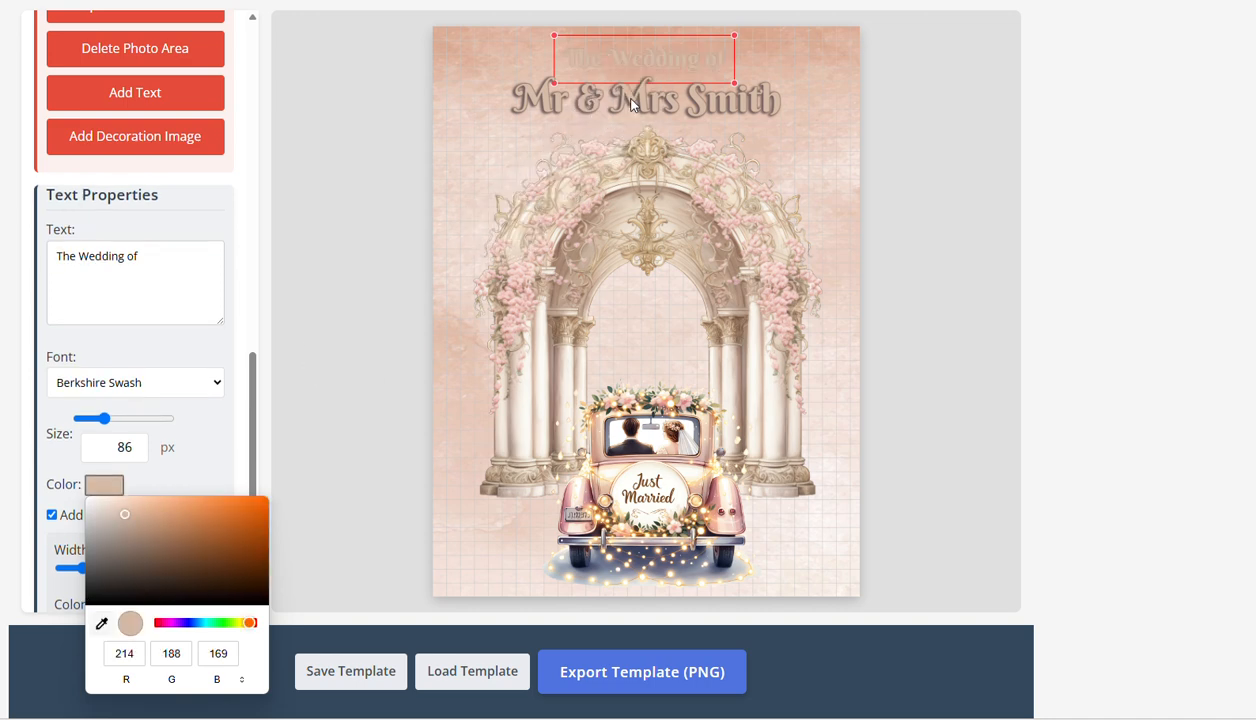
# Add a text shadow to "The Wedding of" and set its blur to 13 px
pyautogui.click(232, 416)
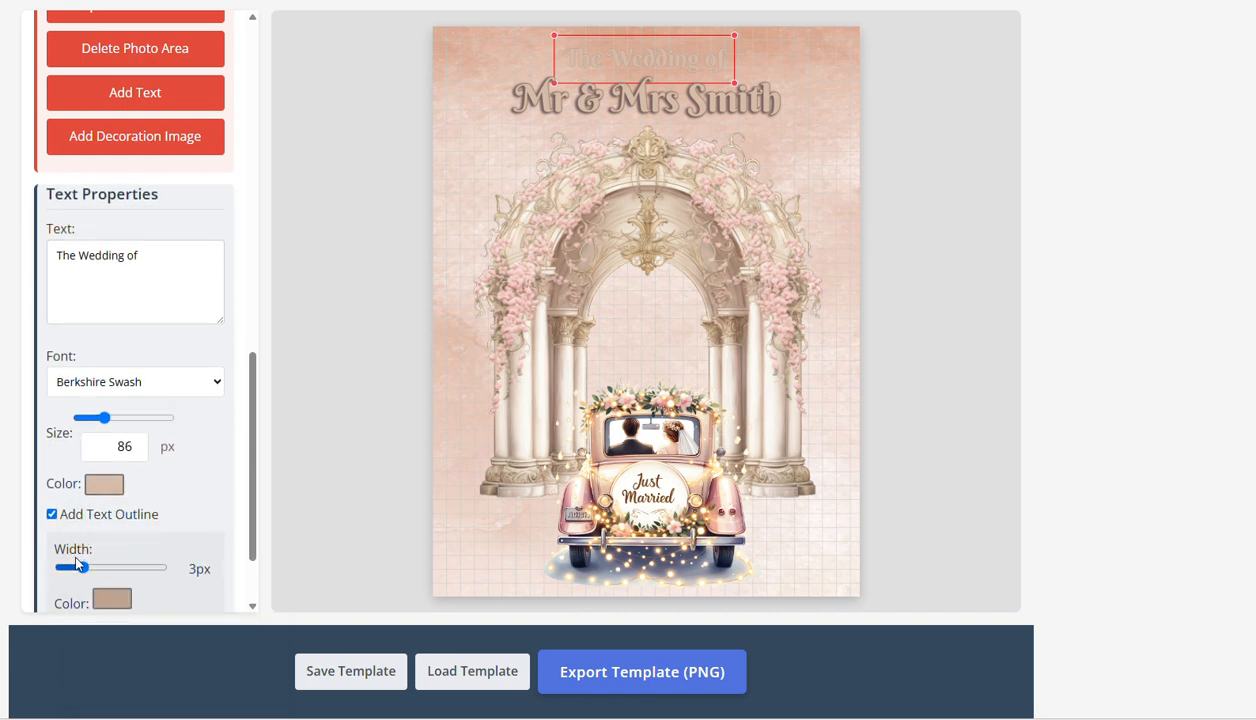
pyautogui.moveTo(85, 566)
pyautogui.mouseDown()
pyautogui.moveTo(86, 548)
pyautogui.moveTo(104, 567)
pyautogui.mouseUp()
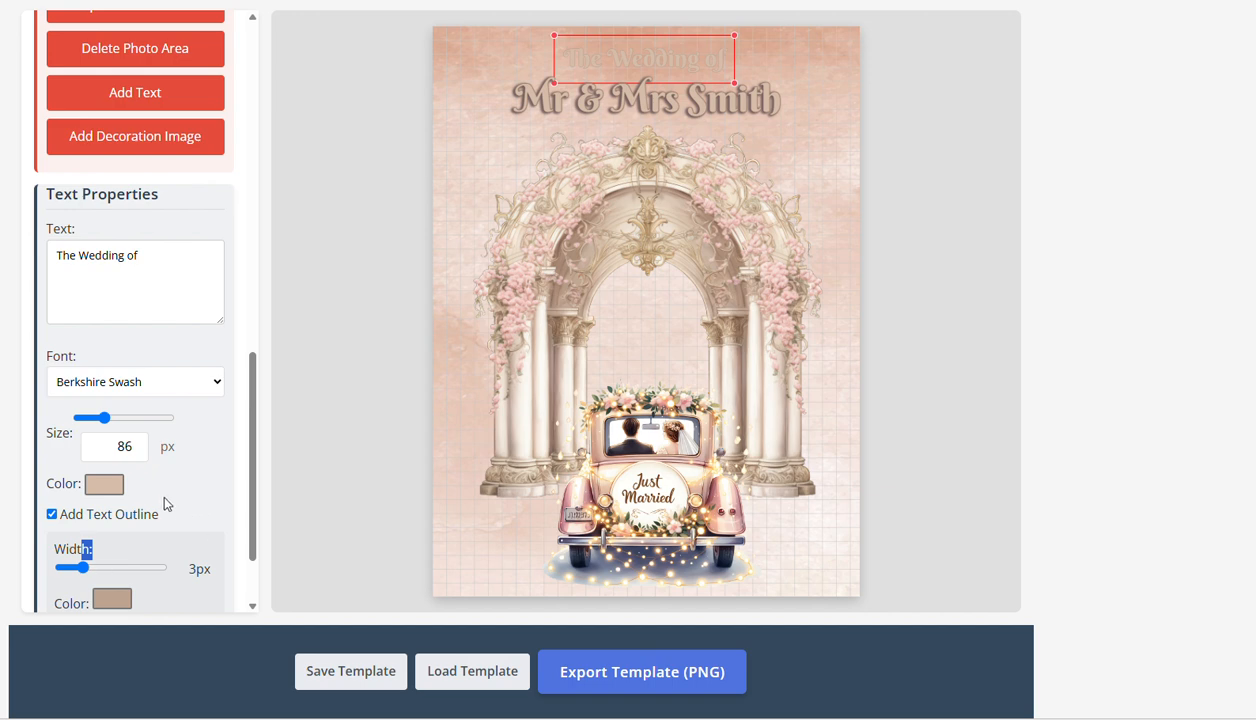
pyautogui.scroll(-1, 161, 490)
pyautogui.click(64, 545)
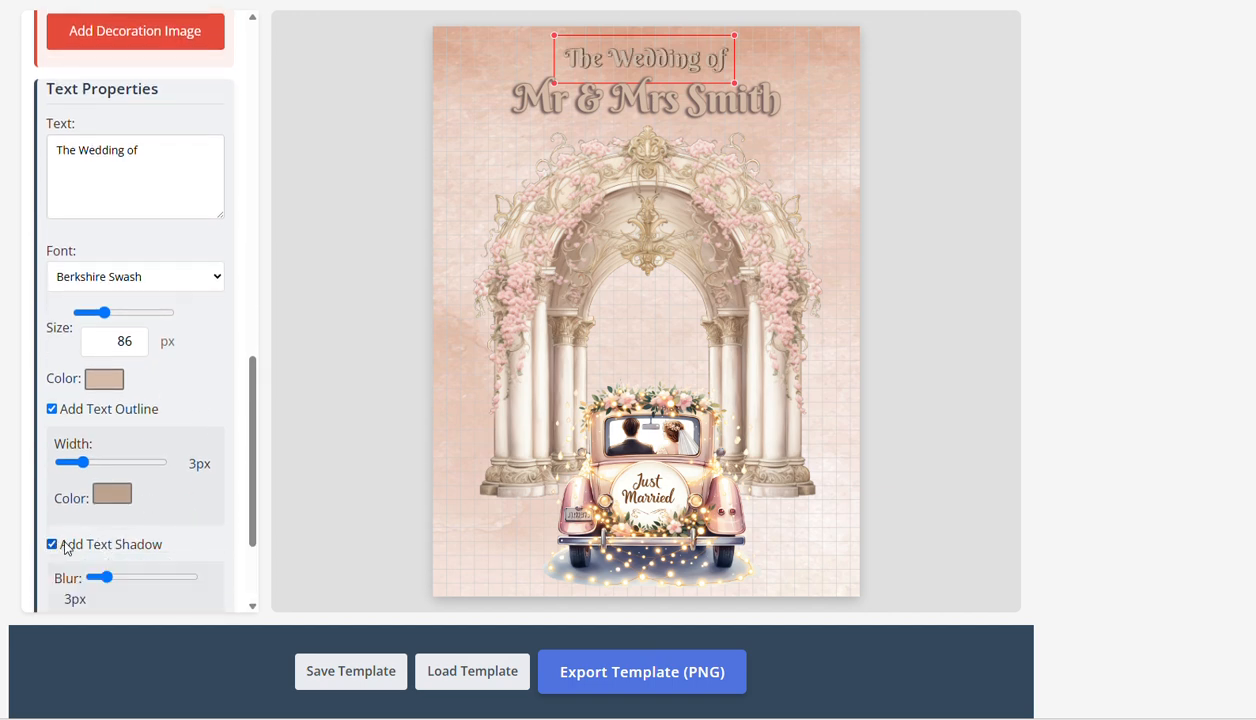
pyautogui.moveTo(104, 578); pyautogui.dragTo(148, 580)
pyautogui.scroll(-2, 92, 547)
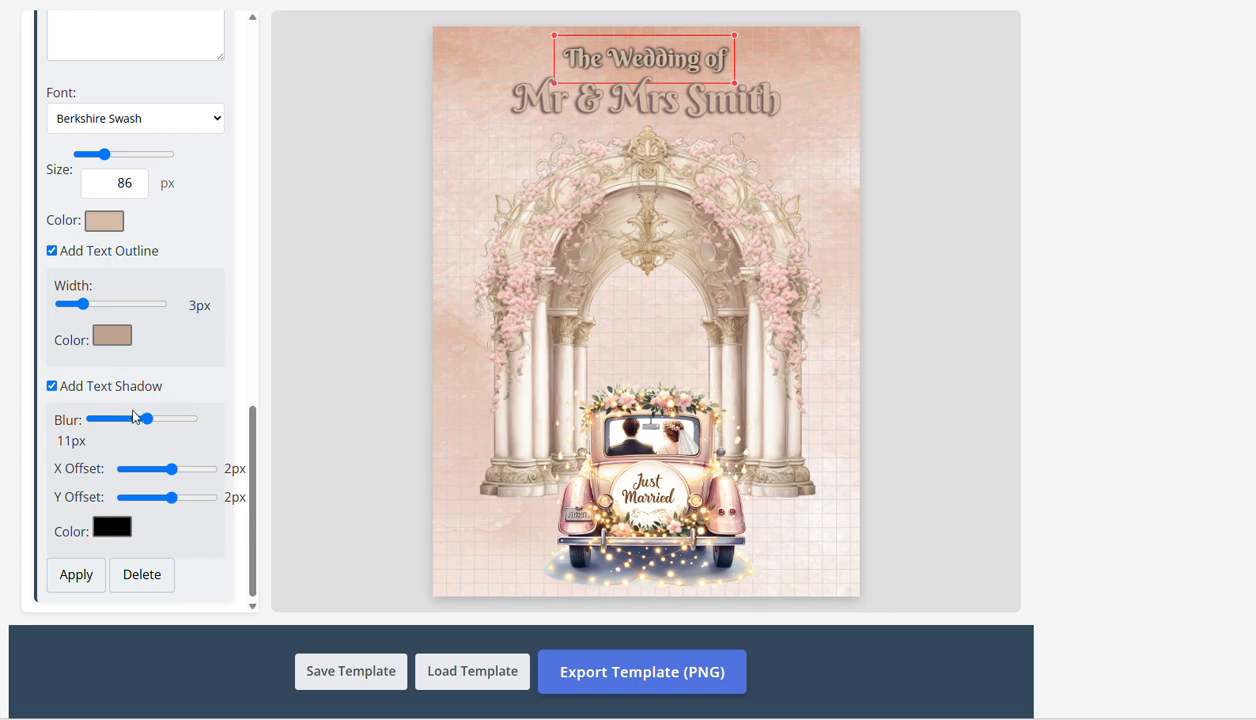
pyautogui.moveTo(147, 420)
pyautogui.mouseDown()
pyautogui.moveTo(167, 424)
pyautogui.moveTo(156, 420)
pyautogui.mouseUp()
# Set the shadow colour of "The Wedding of" to RGB 126, 103, 98, sampled from the couple's names text
pyautogui.click(111, 530)
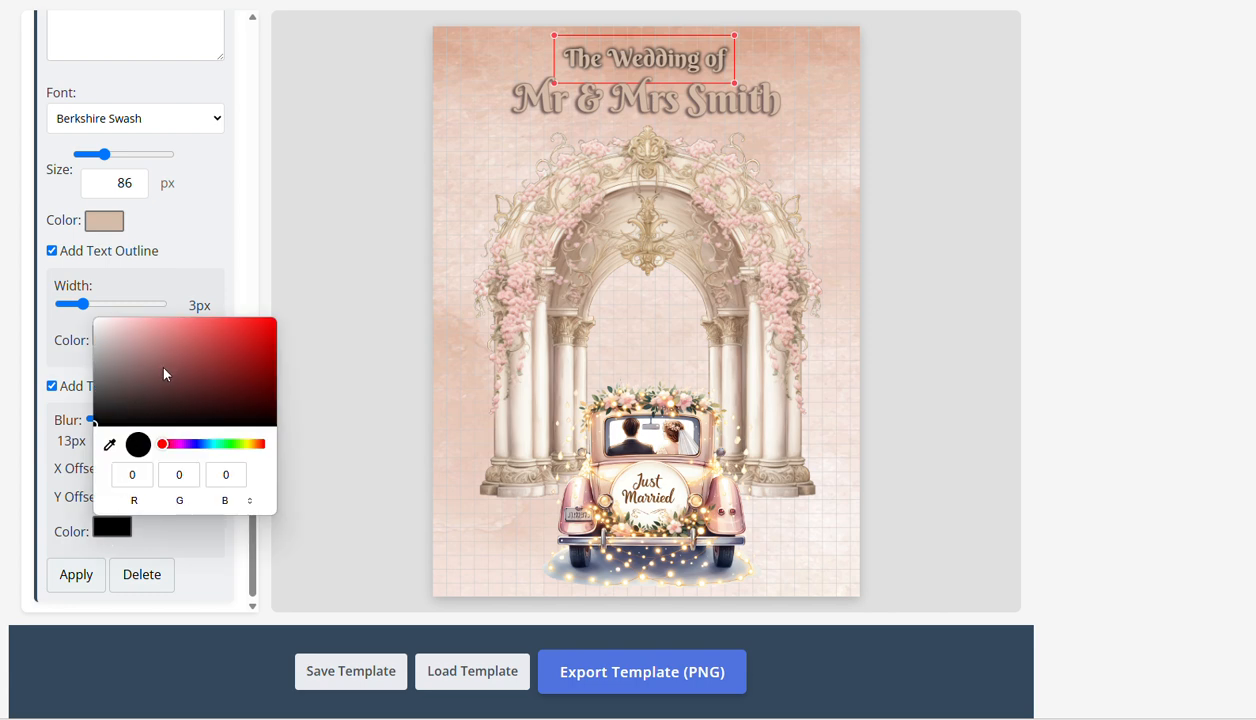
pyautogui.click(110, 444)
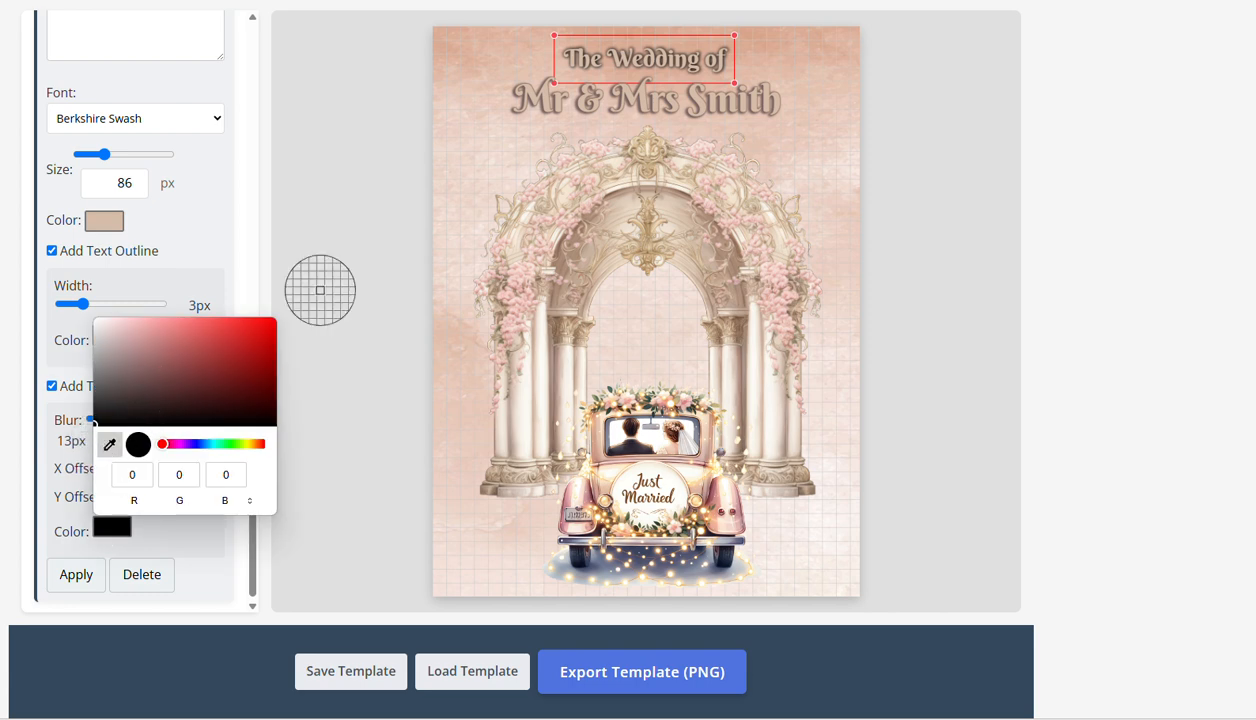
pyautogui.click(575, 104)
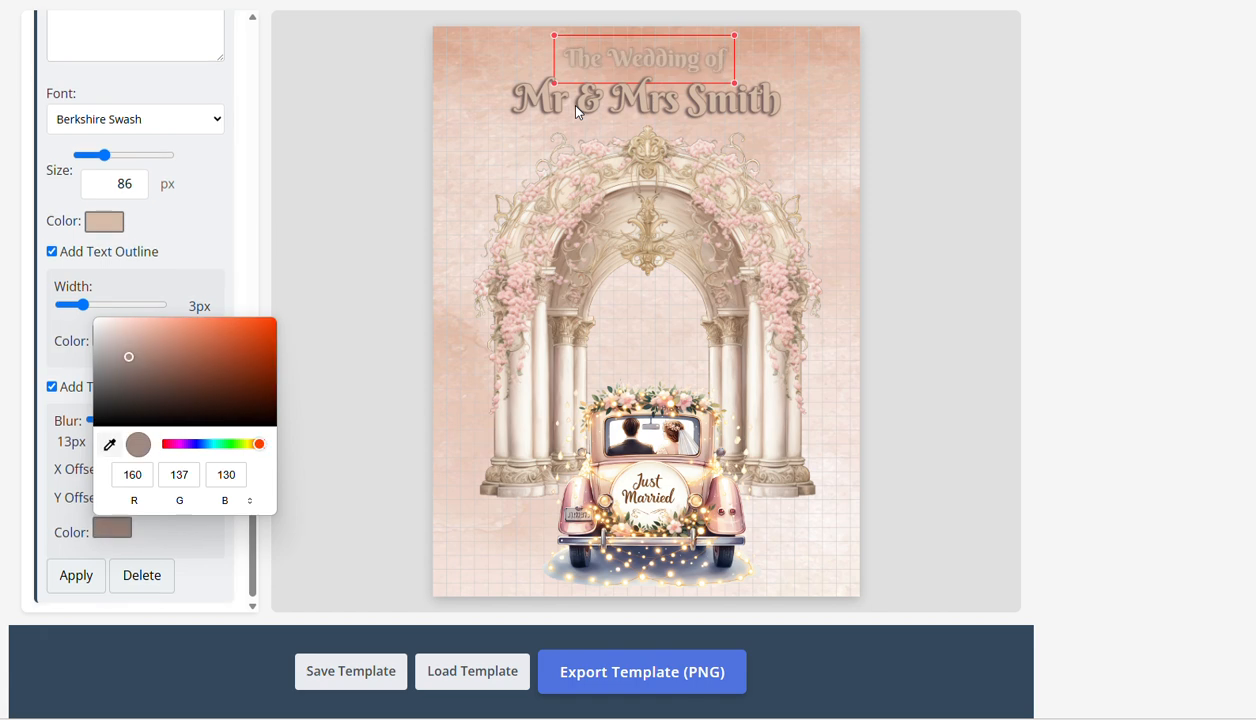
pyautogui.click(110, 446)
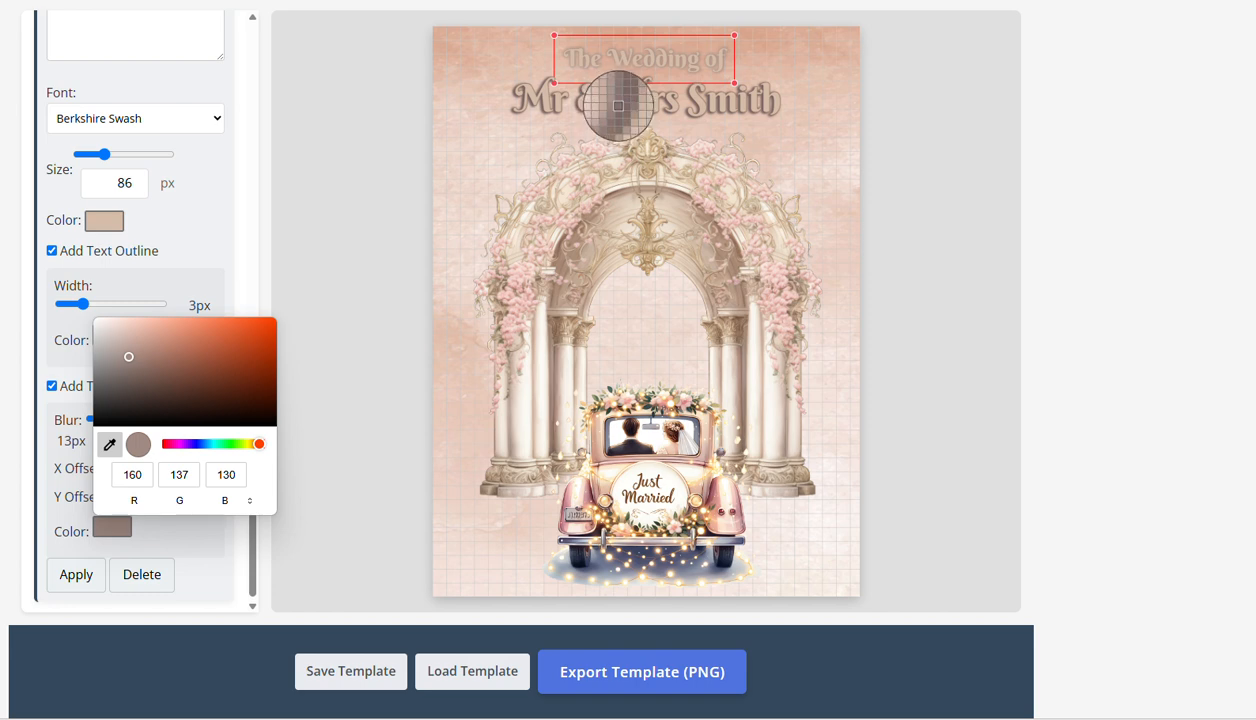
pyautogui.click(612, 103)
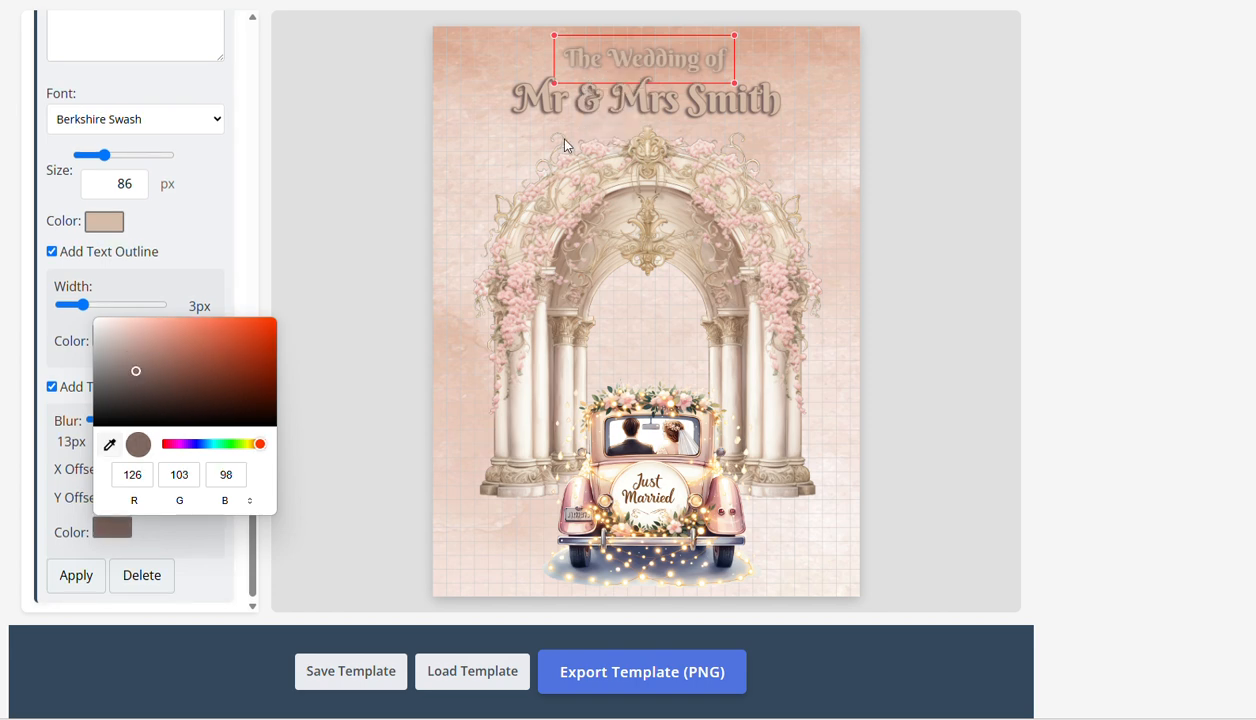
# Adjust the shadow of "The Wedding of" to 6 px blur, 11 px X offset and -2 px Y offset
pyautogui.scroll(5, 202, 328)
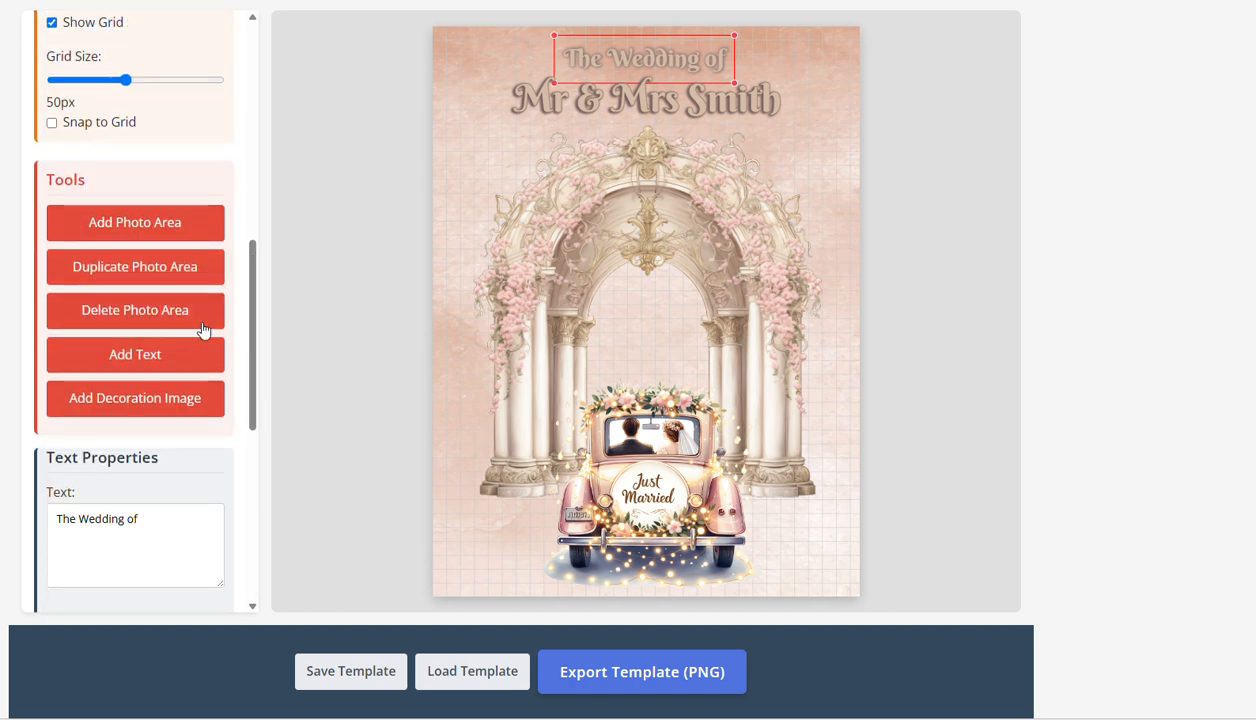
pyautogui.scroll(-5, 188, 360)
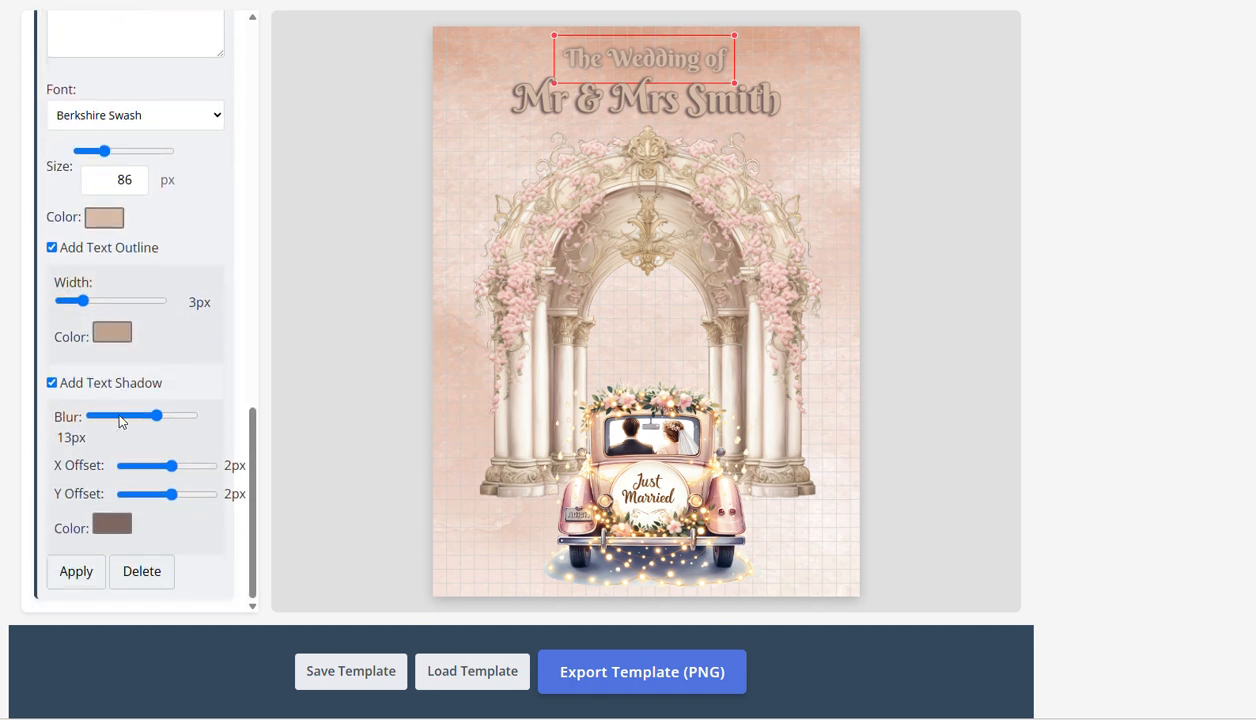
pyautogui.moveTo(173, 465); pyautogui.dragTo(190, 468)
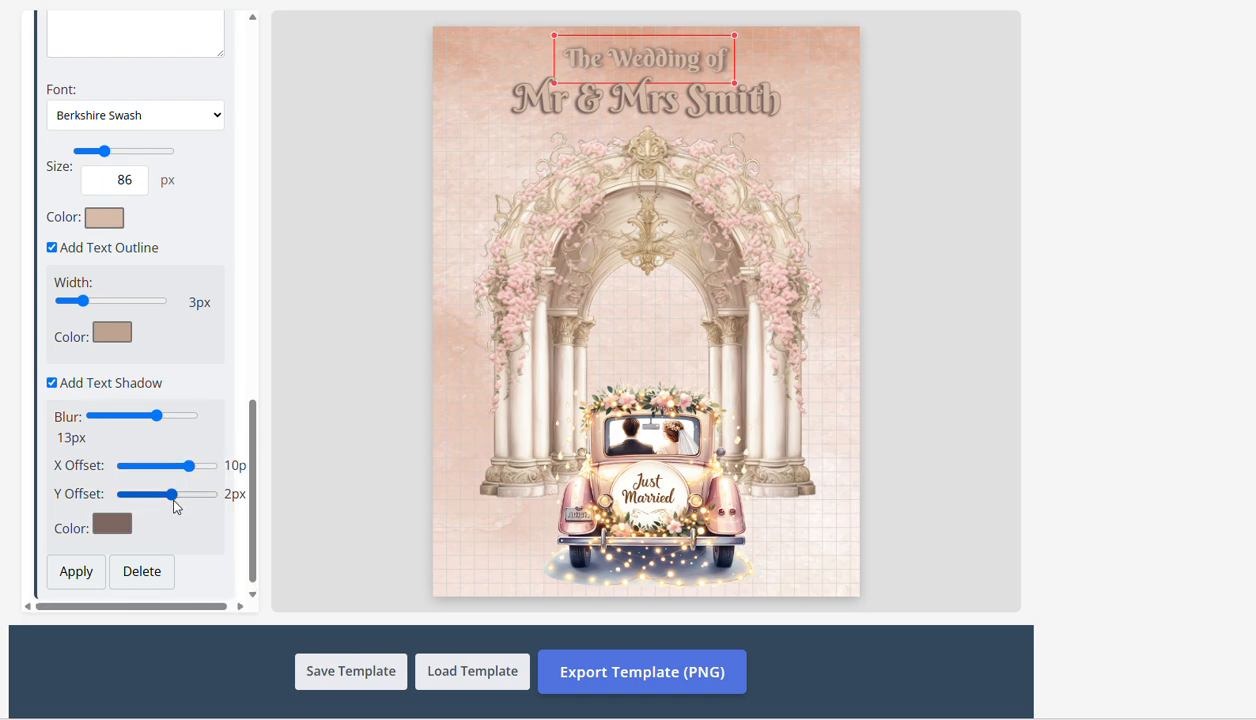
pyautogui.moveTo(158, 418); pyautogui.dragTo(121, 418)
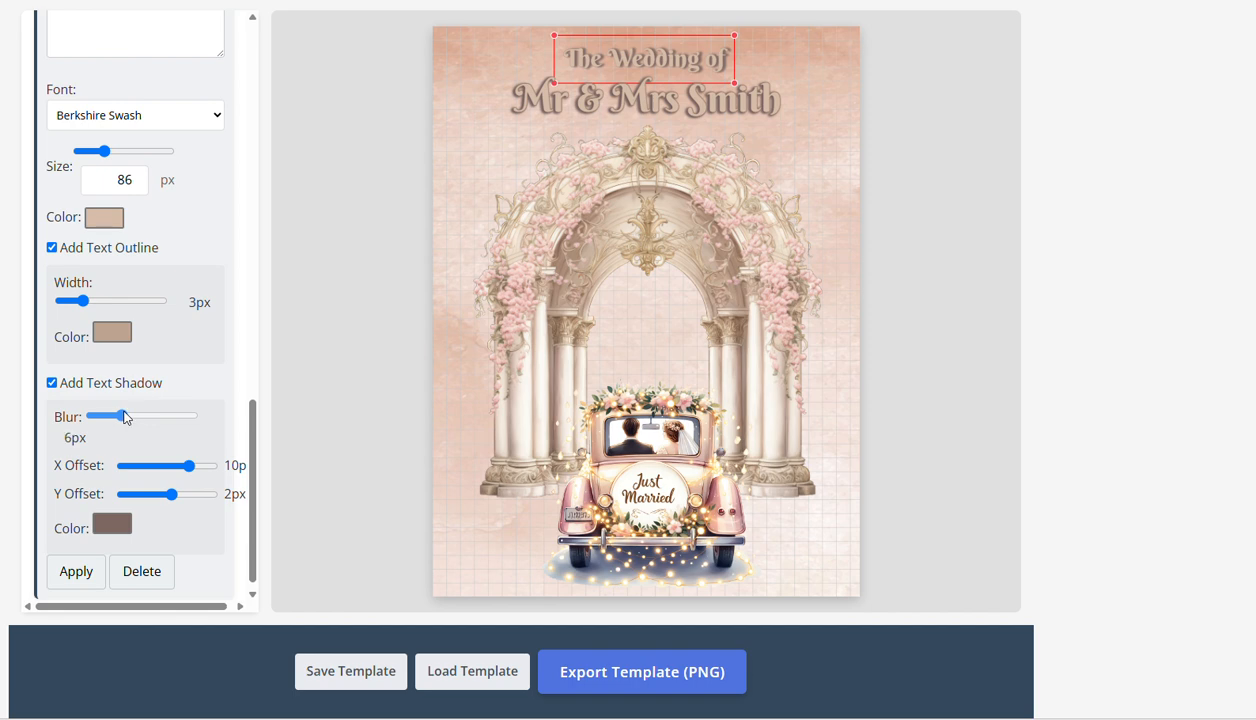
pyautogui.moveTo(172, 494); pyautogui.dragTo(193, 469)
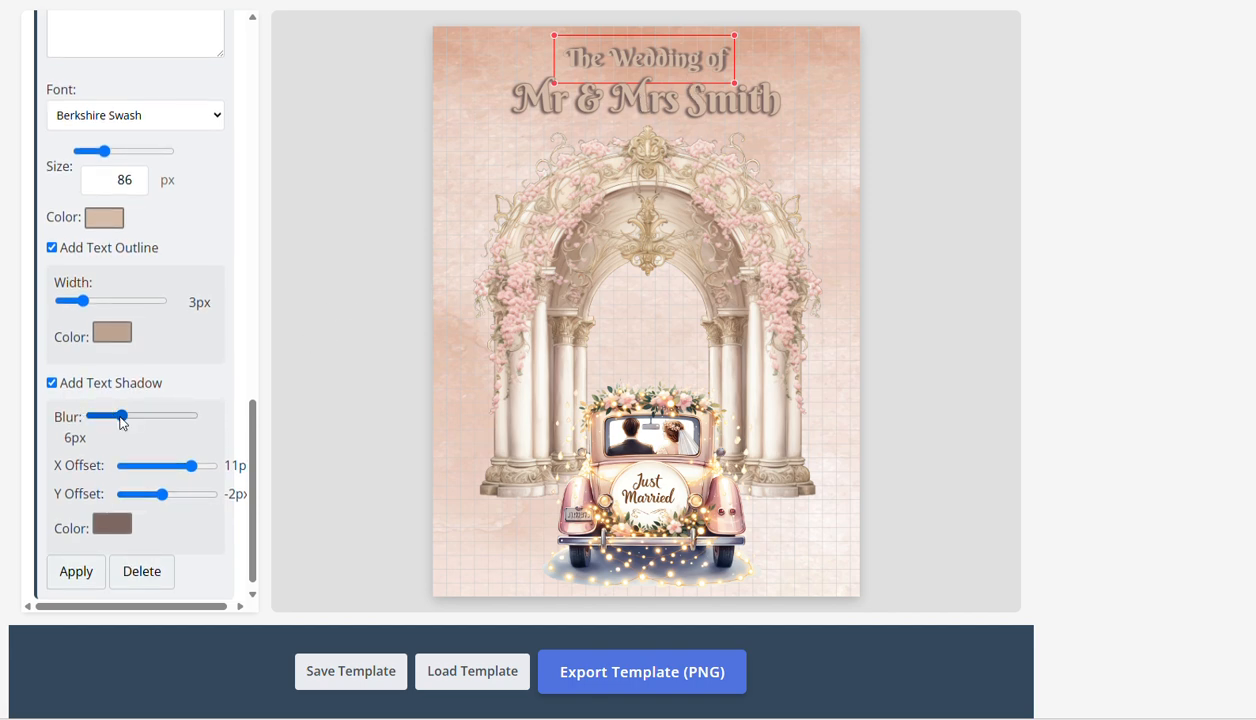
pyautogui.moveTo(121, 420); pyautogui.dragTo(123, 425)
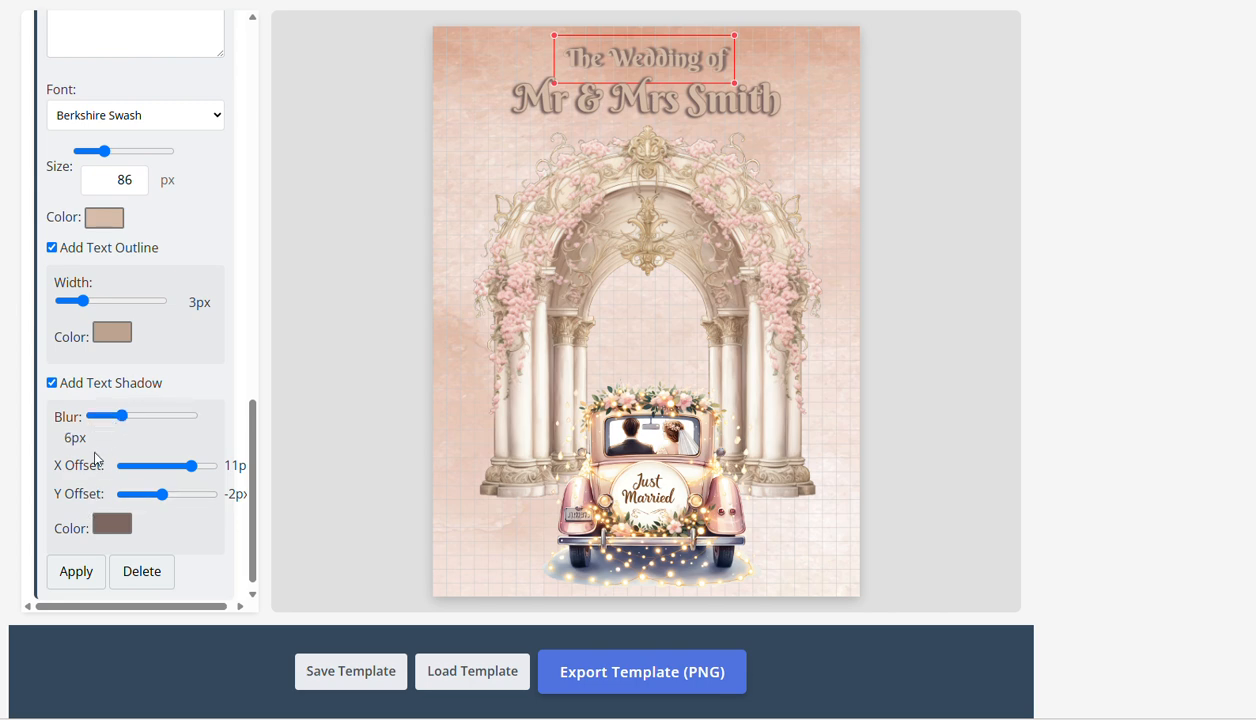
# Darken the outline of "The Wedding of" to a brown of about RGB 86, 72, 62 and enlarge the text to 102 px
pyautogui.click(111, 334)
pyautogui.moveTo(137, 373); pyautogui.dragTo(146, 420)
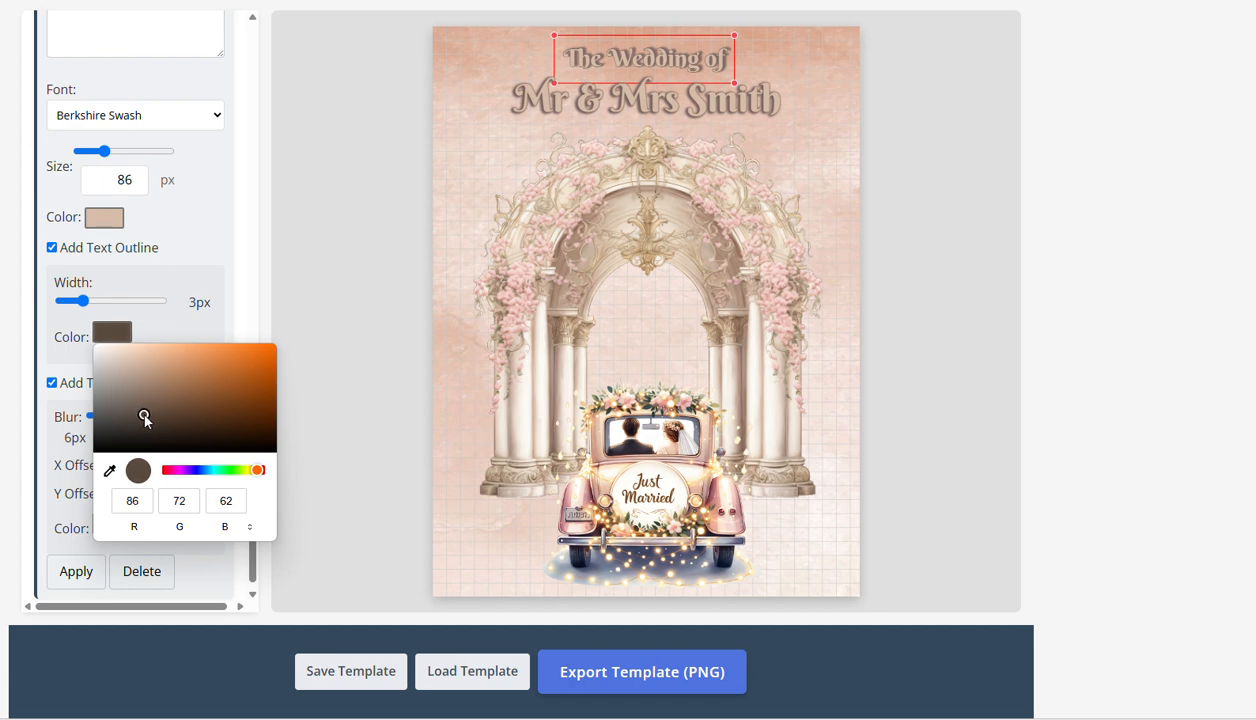
pyautogui.click(809, 260)
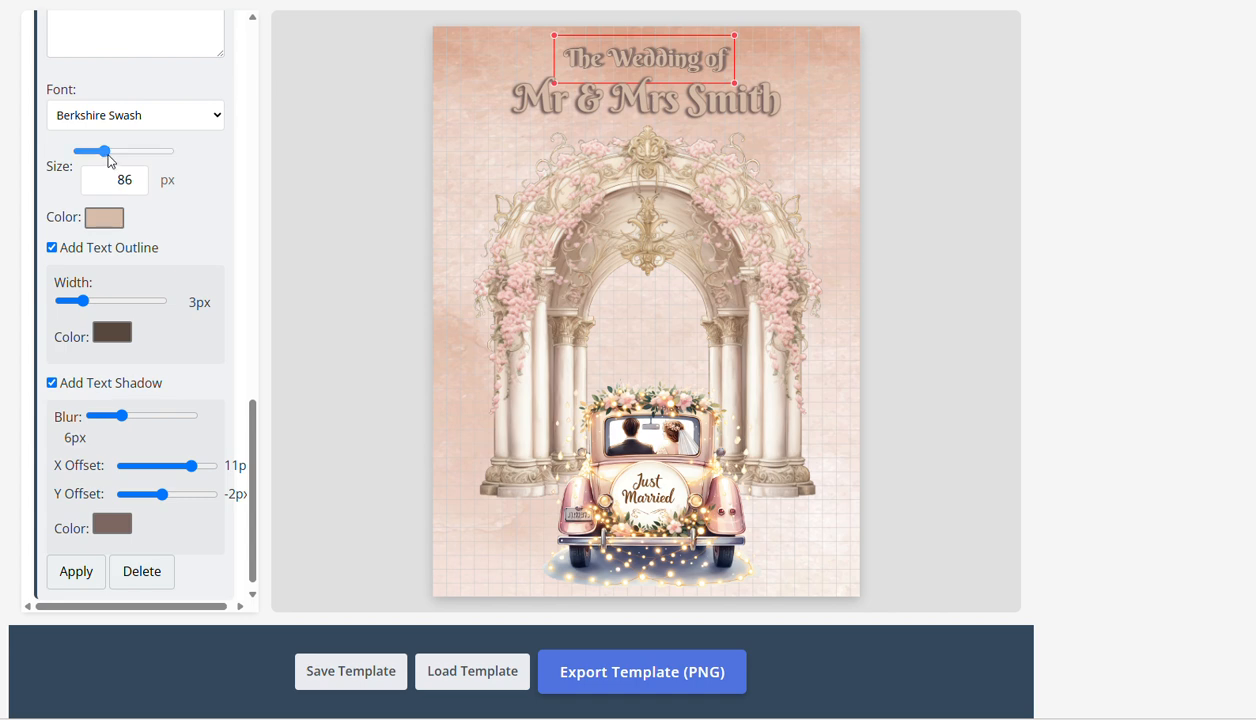
pyautogui.moveTo(106, 152); pyautogui.dragTo(110, 156)
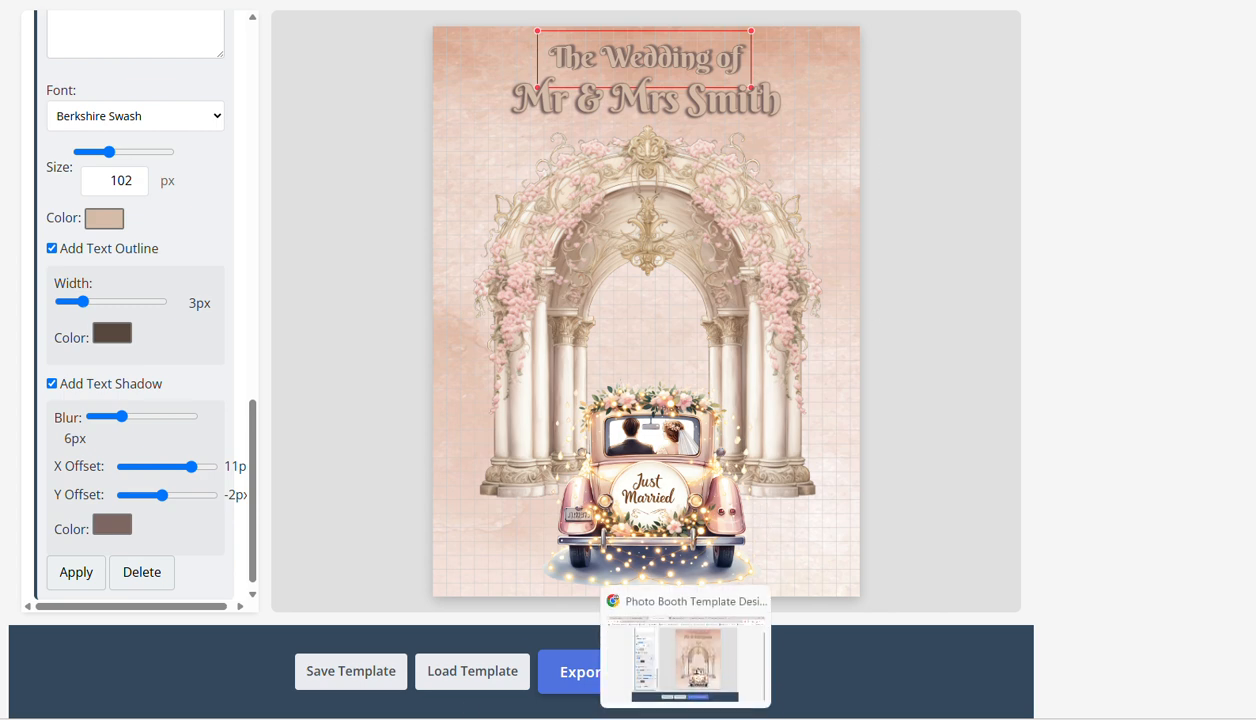
# Export the template as a PNG file and check the saved image in the image viewer
pyautogui.click(577, 670)
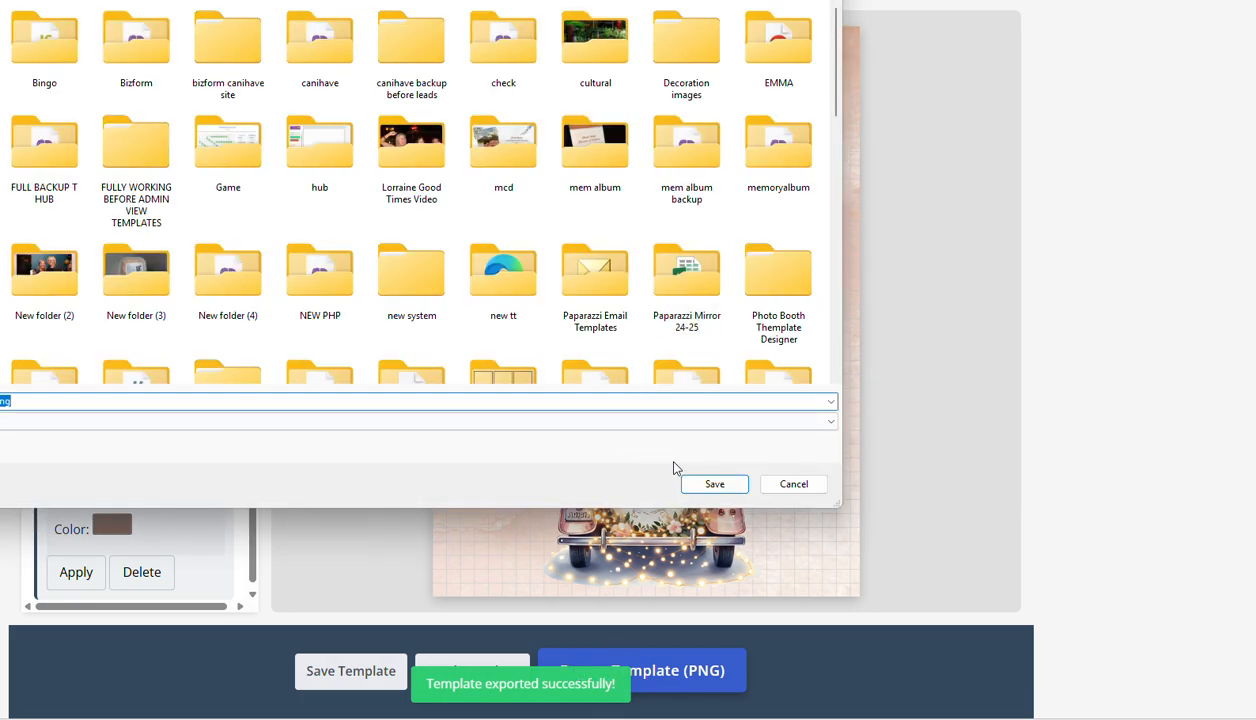
pyautogui.click(714, 485)
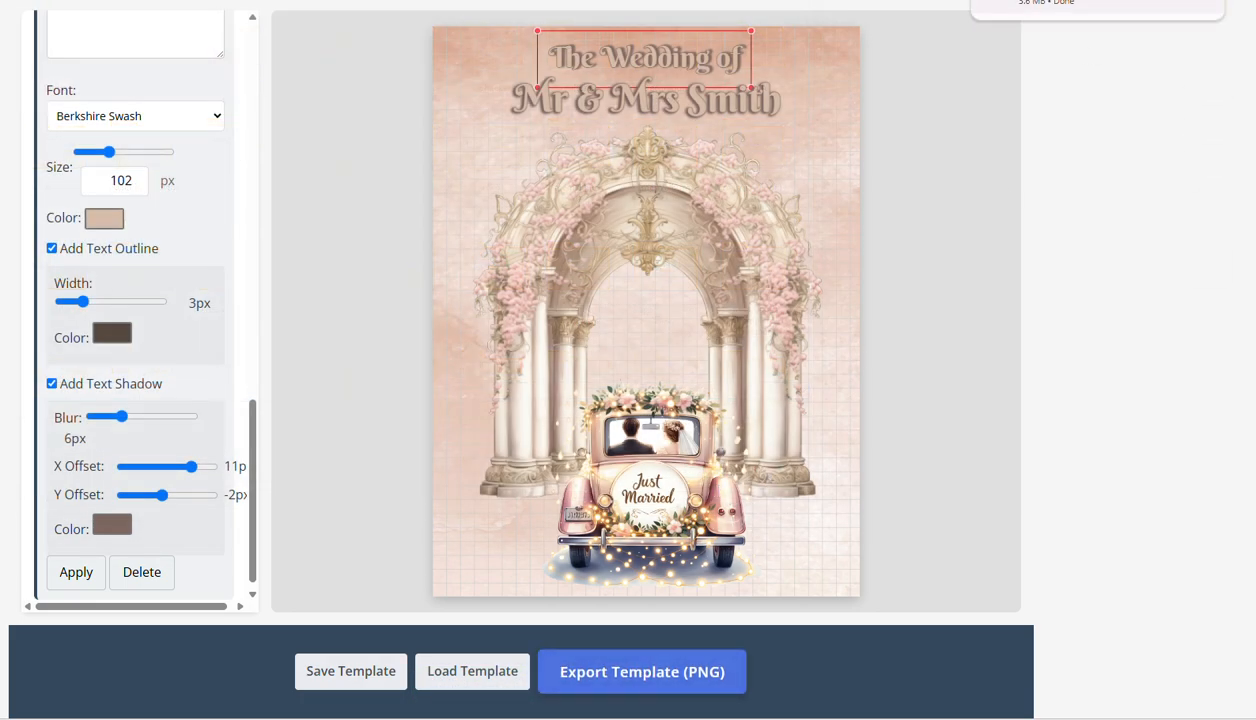
pyautogui.click(1123, 3)
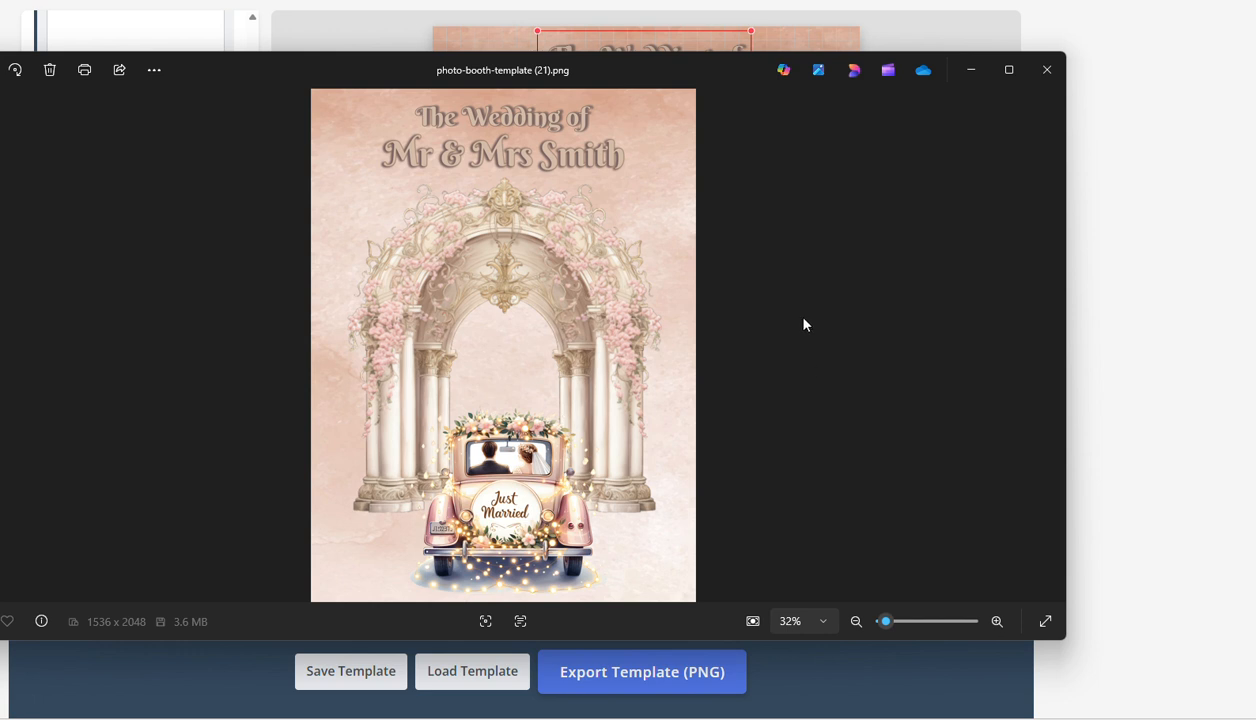
pyautogui.click(1047, 72)
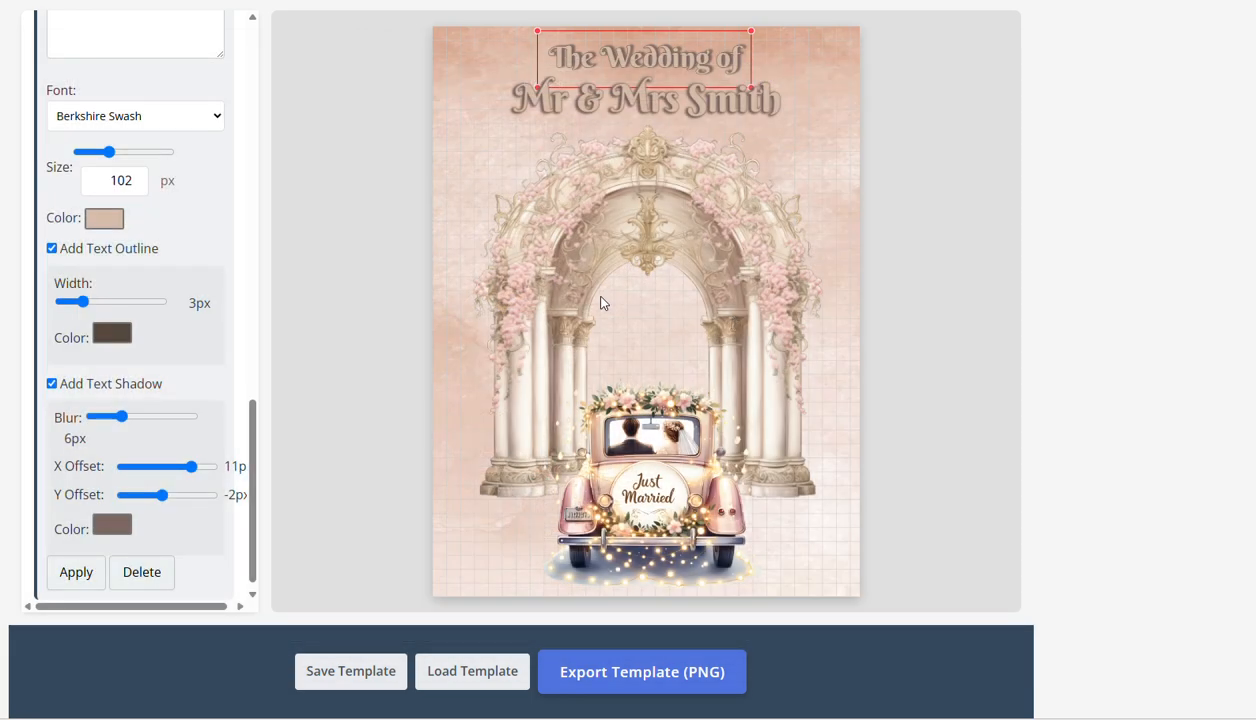
# Change the template's custom size to 1080 x 1920 and apply it
pyautogui.scroll(1, 358, 384)
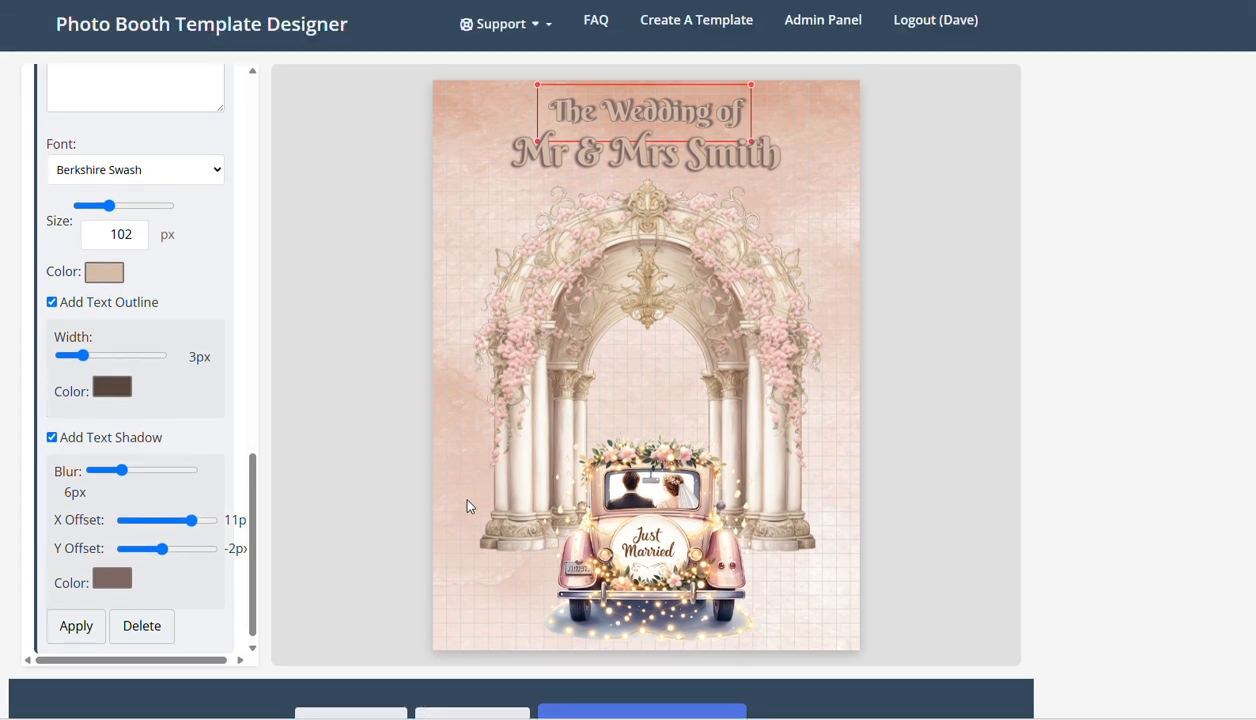
pyautogui.scroll(8, 257, 248)
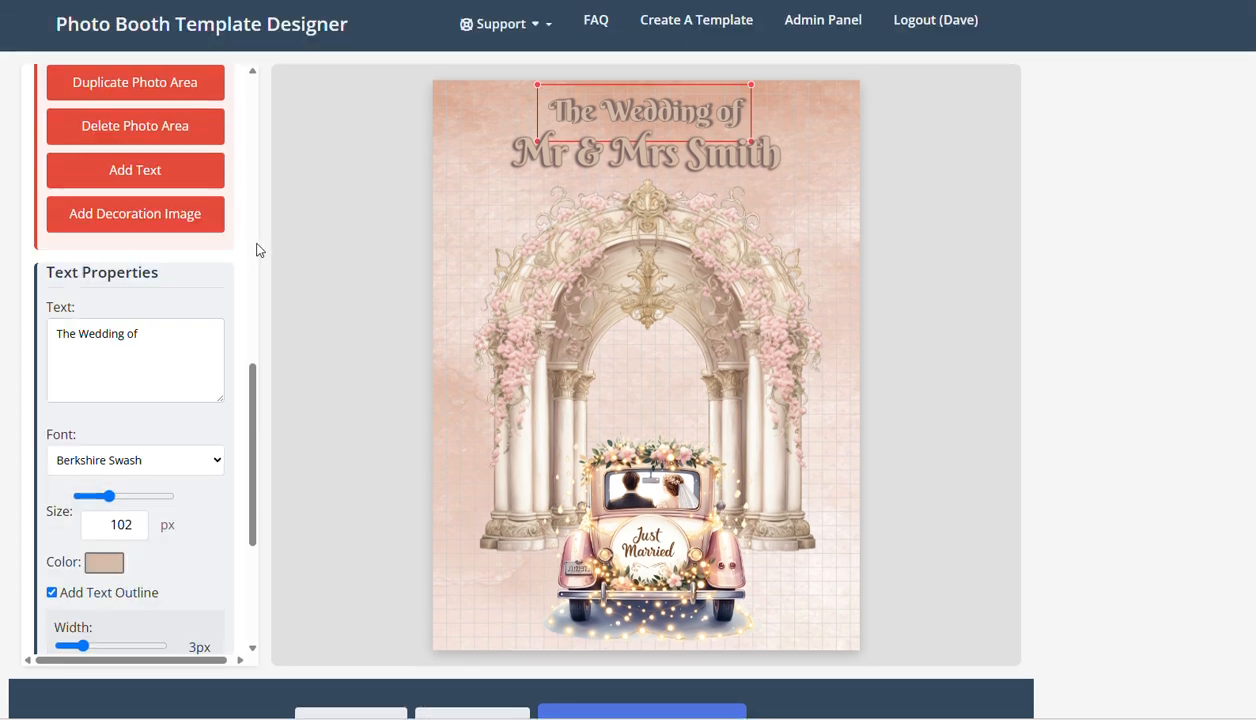
pyautogui.scroll(3, 255, 255)
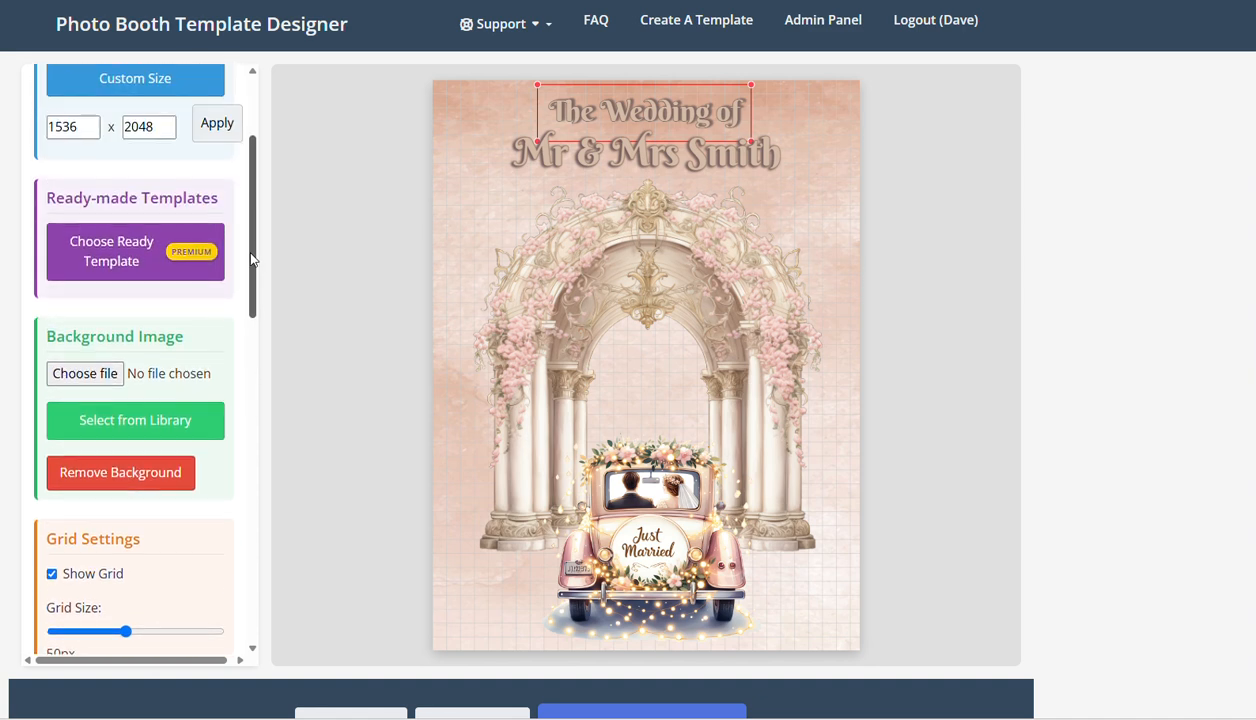
pyautogui.moveTo(90, 212); pyautogui.dragTo(36, 207)
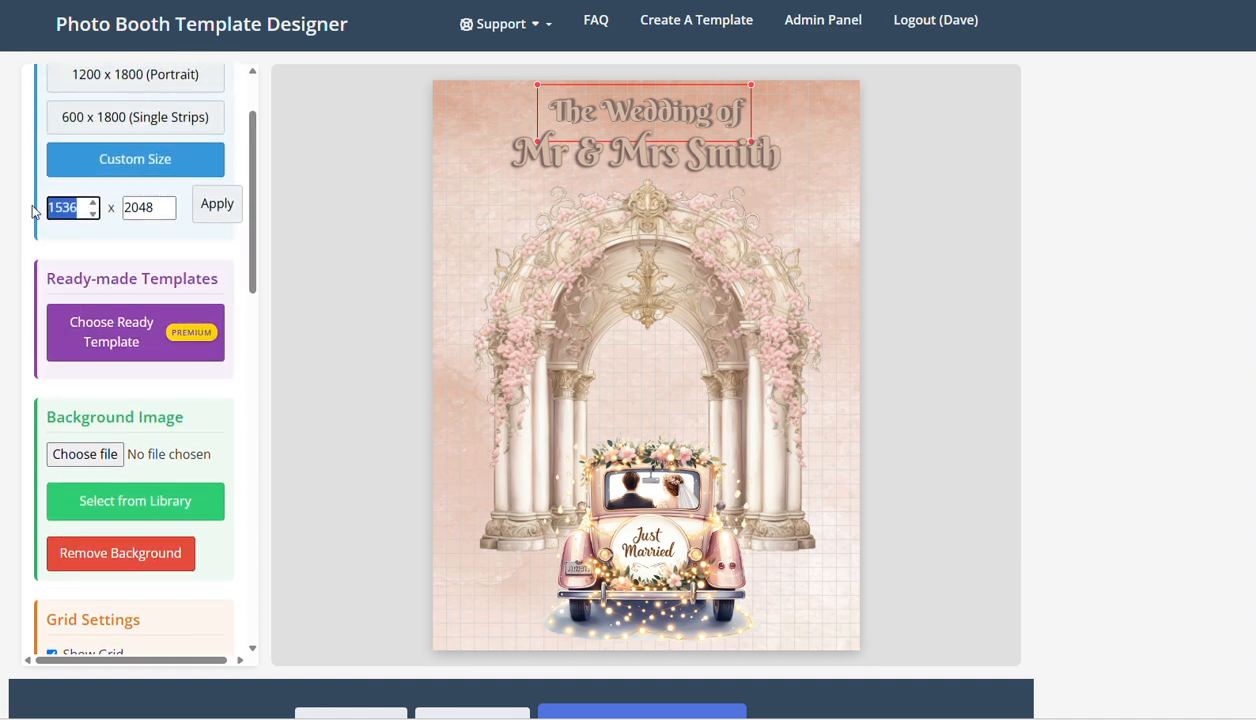
pyautogui.write('1080')
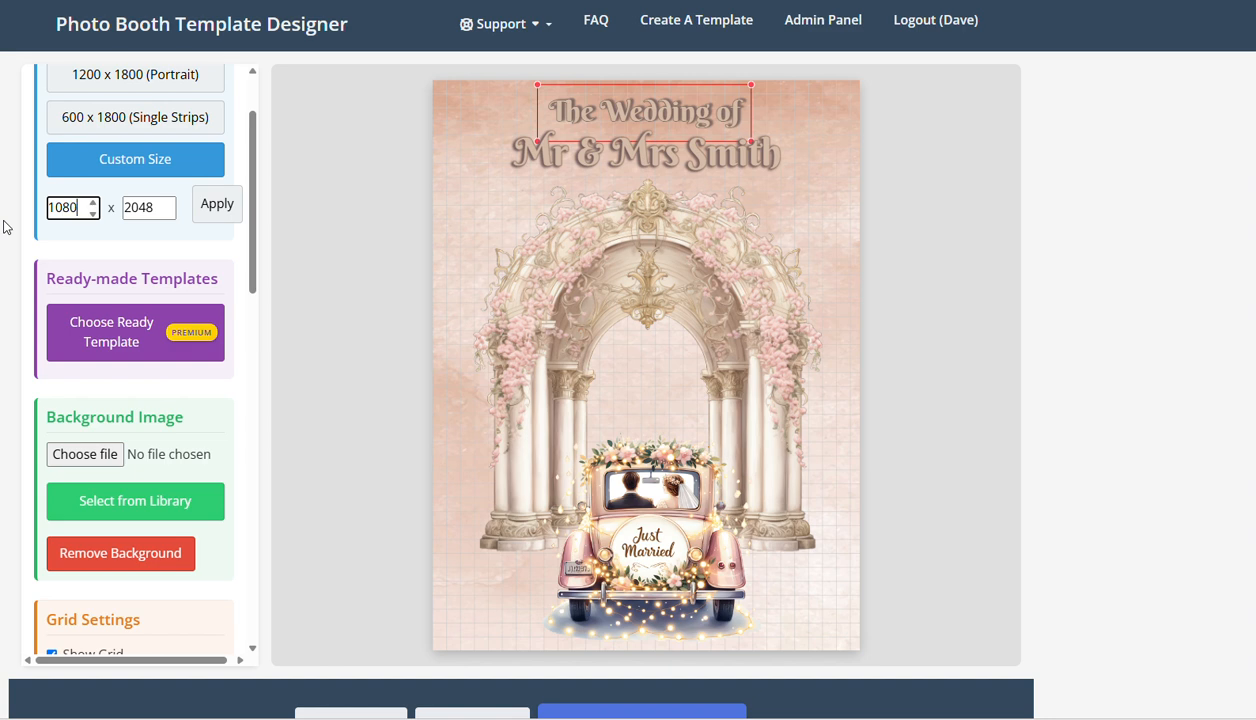
pyautogui.press('Tab')
pyautogui.write('1920')
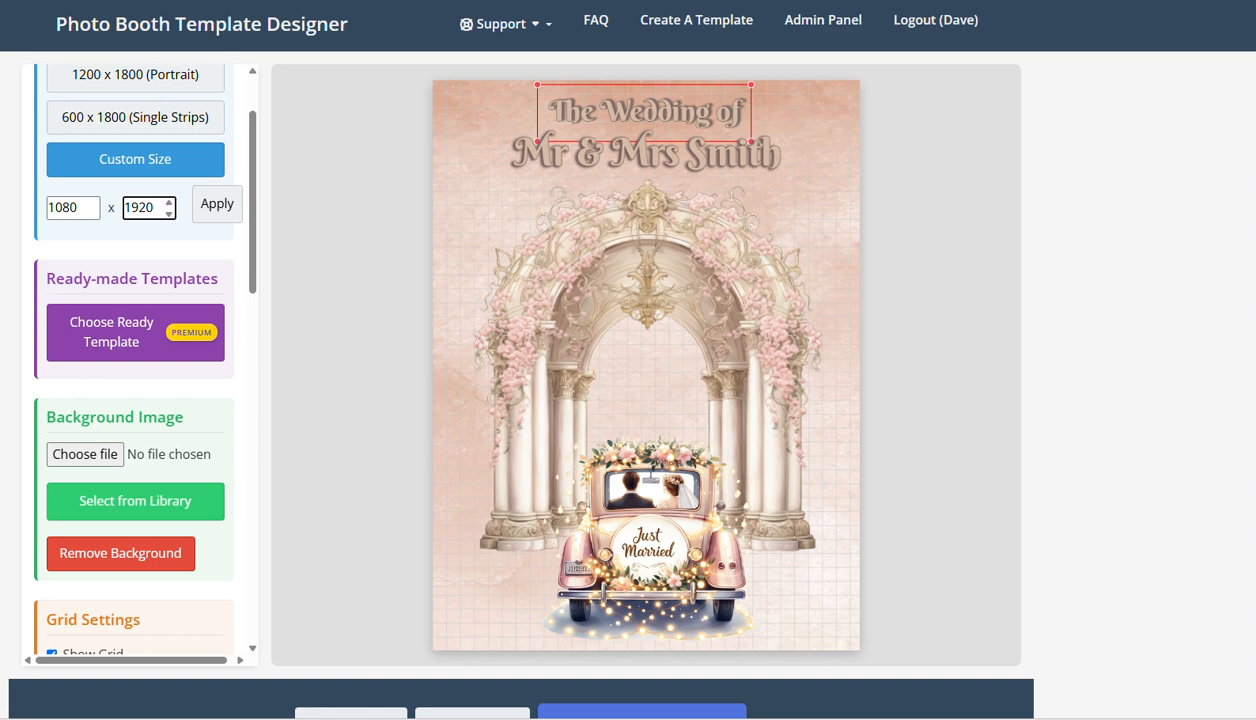
pyautogui.click(220, 206)
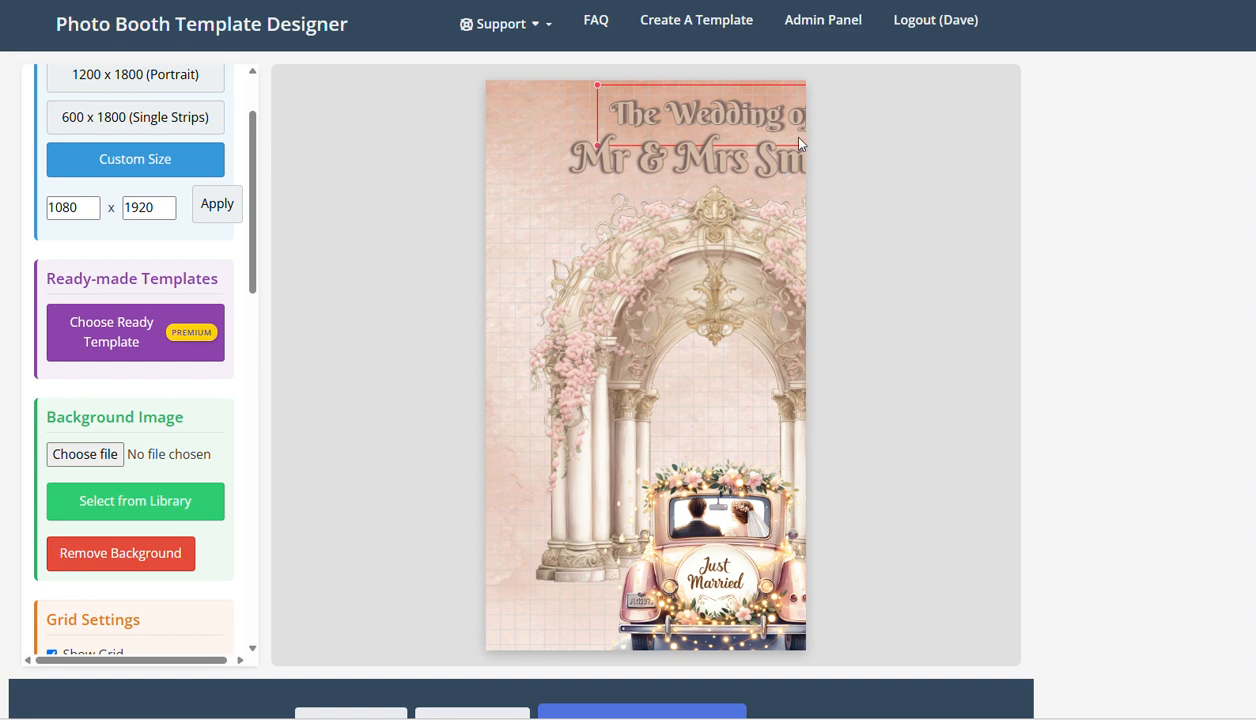
# Reposition "The Wedding of" and the couple's names so both lines fit at the head of the narrower canvas
pyautogui.moveTo(765, 130); pyautogui.dragTo(654, 106)
pyautogui.click(708, 109)
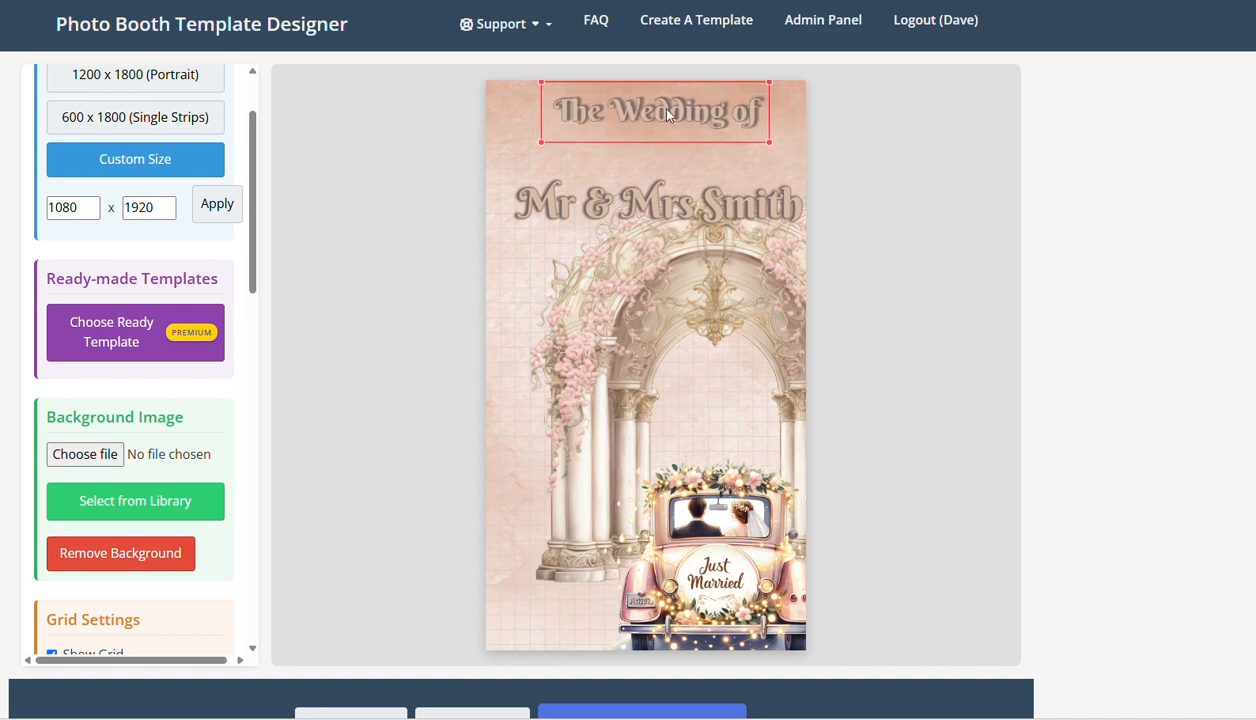
pyautogui.moveTo(741, 205); pyautogui.dragTo(736, 161)
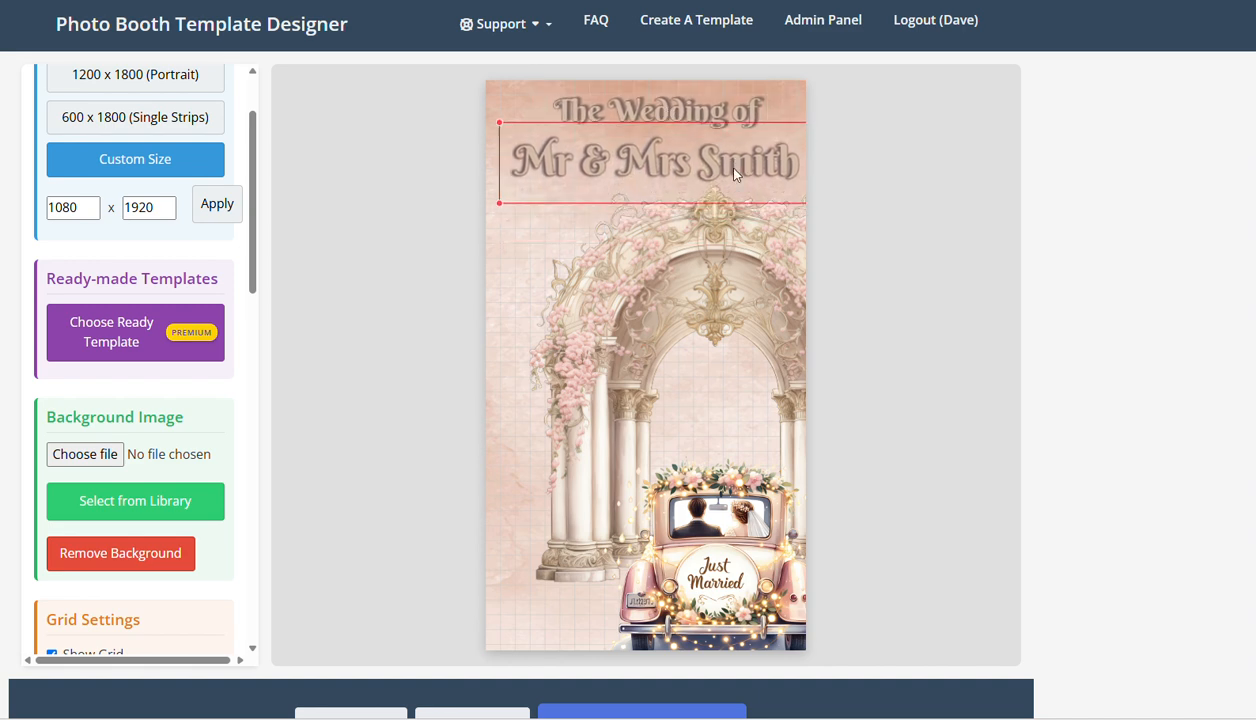
# Shrink the floral arch to fit the canvas width and place it directly beneath the couple's names
pyautogui.click(767, 260)
pyautogui.moveTo(767, 260); pyautogui.dragTo(708, 248)
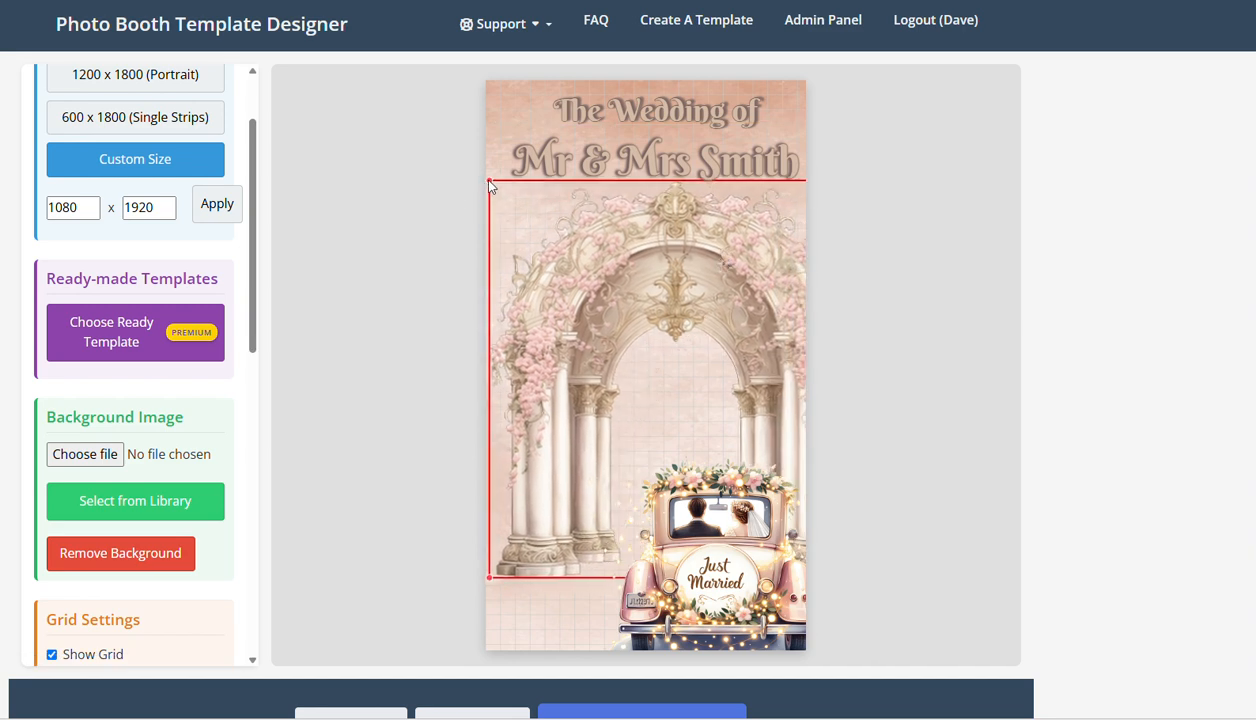
pyautogui.moveTo(484, 184); pyautogui.dragTo(541, 240)
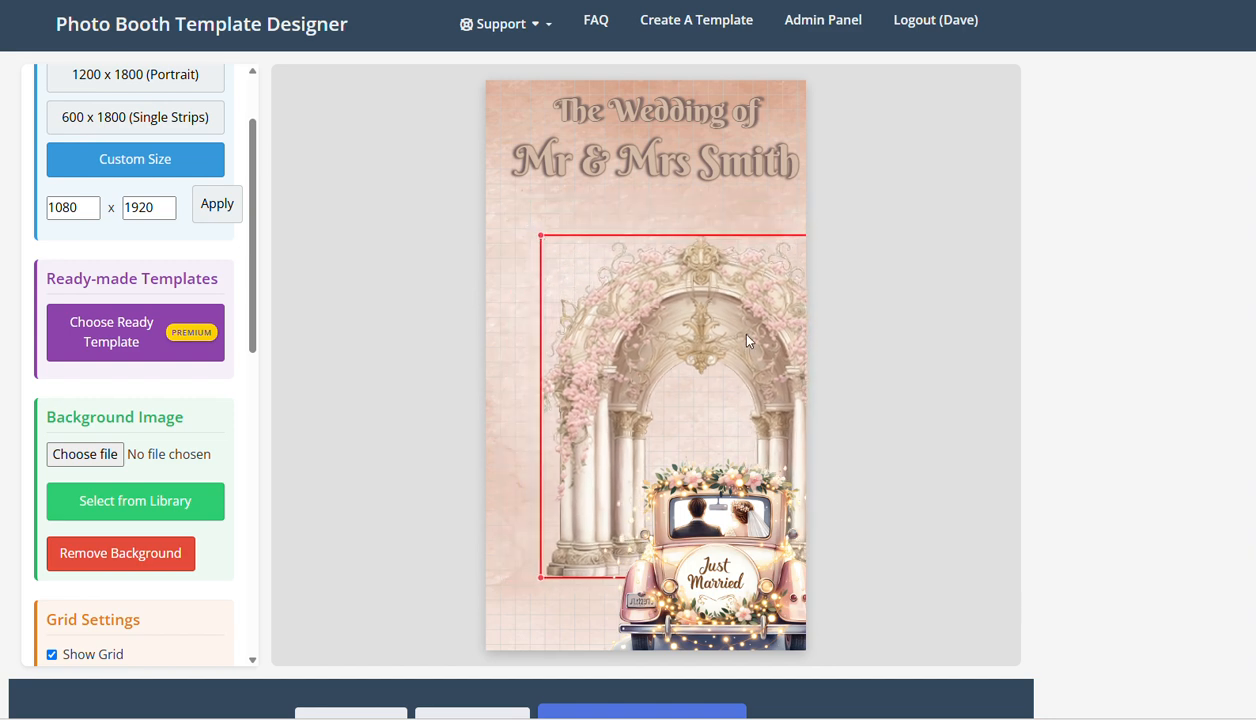
pyautogui.moveTo(744, 338); pyautogui.dragTo(704, 290)
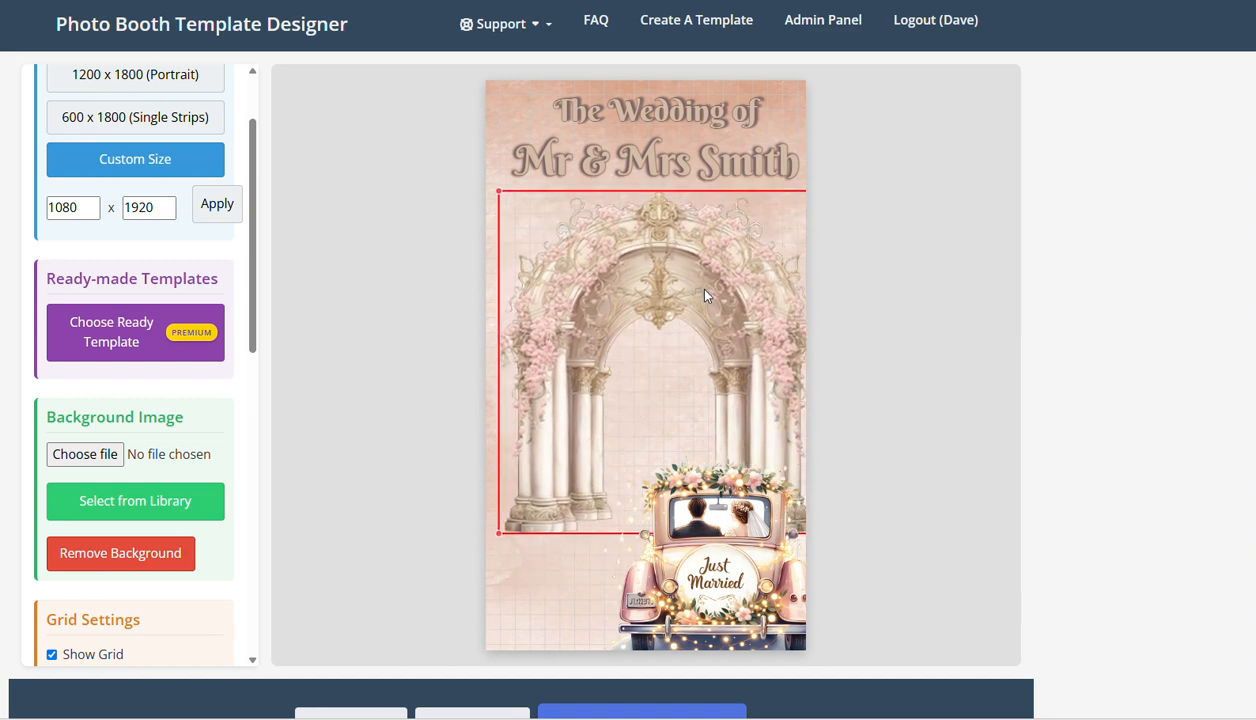
# Move the wedding car in front of the arch opening and shift both heading lines slightly left to centre them
pyautogui.click(745, 585)
pyautogui.moveTo(755, 592); pyautogui.dragTo(693, 548)
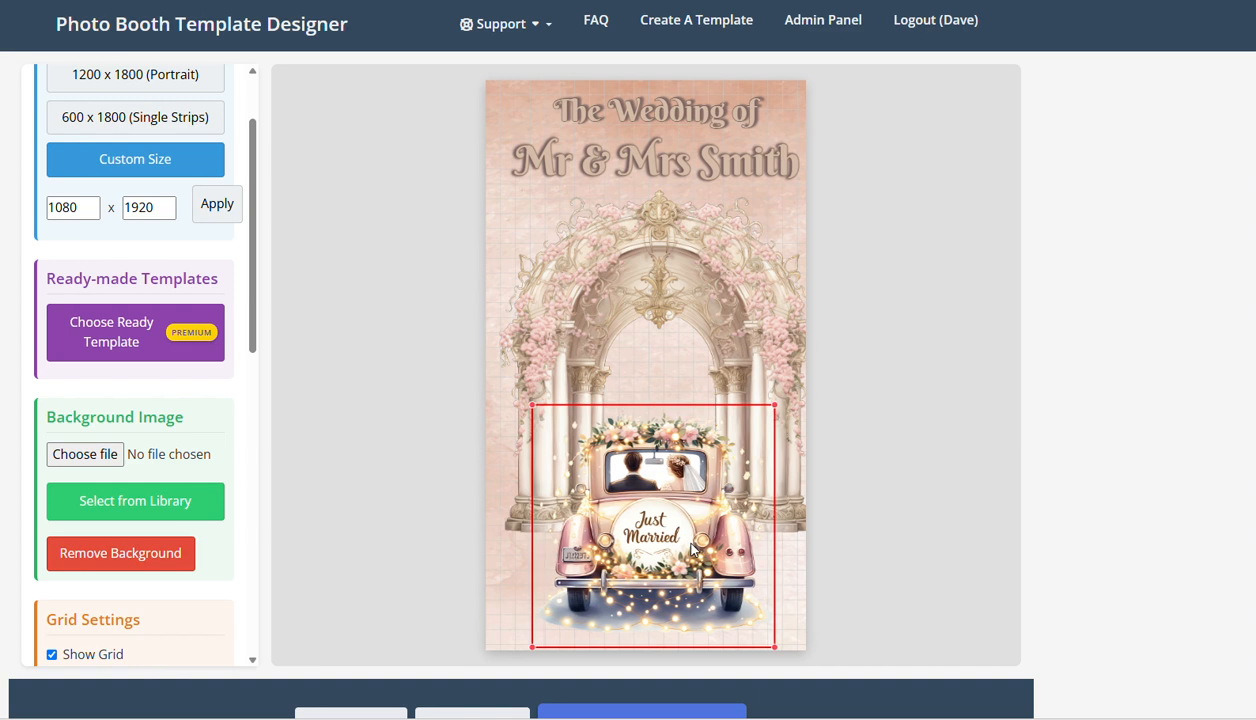
pyautogui.click(725, 167)
pyautogui.moveTo(727, 167); pyautogui.dragTo(724, 167)
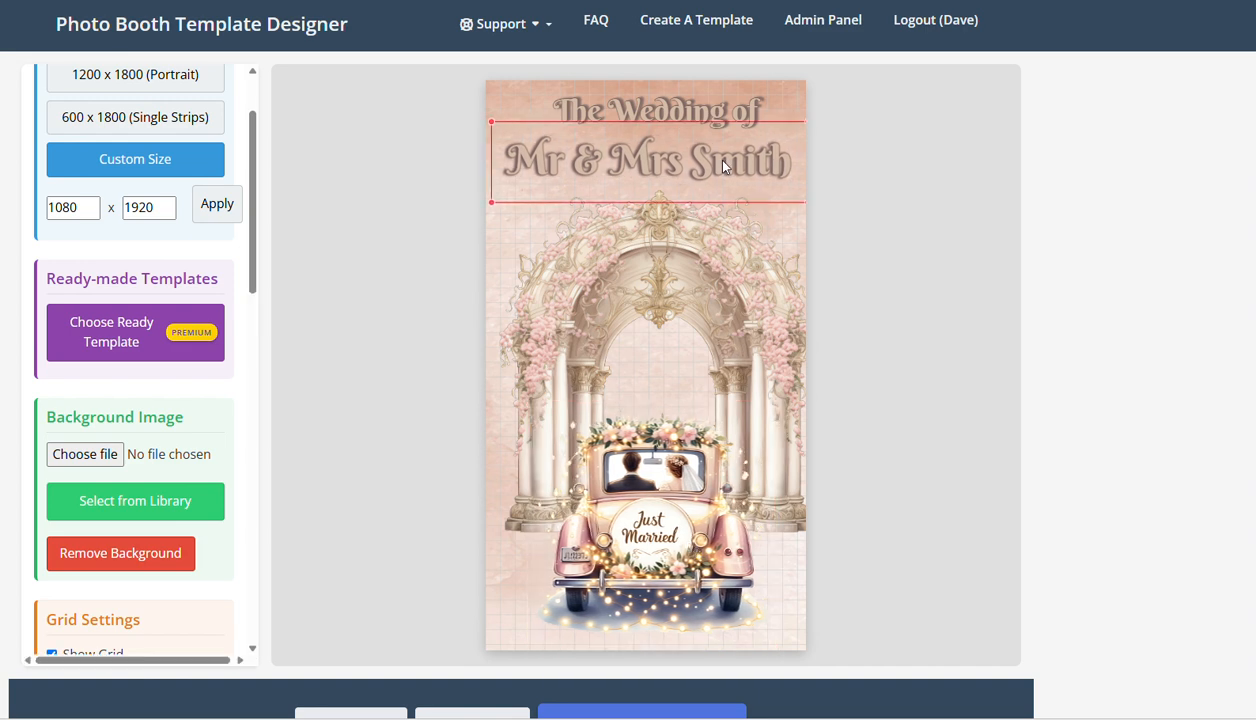
pyautogui.click(727, 99)
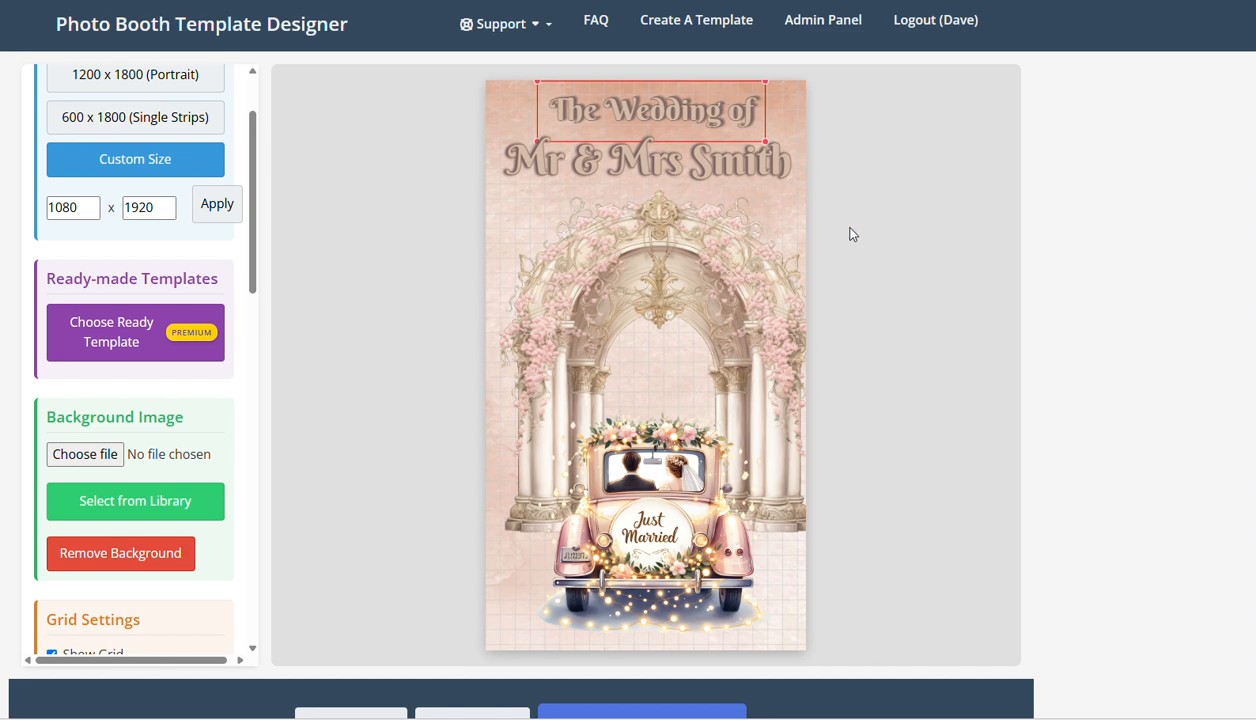
# Centre the arch horizontally on the canvas and lower the wedding car slightly
pyautogui.click(699, 344)
pyautogui.moveTo(699, 346); pyautogui.dragTo(680, 340)
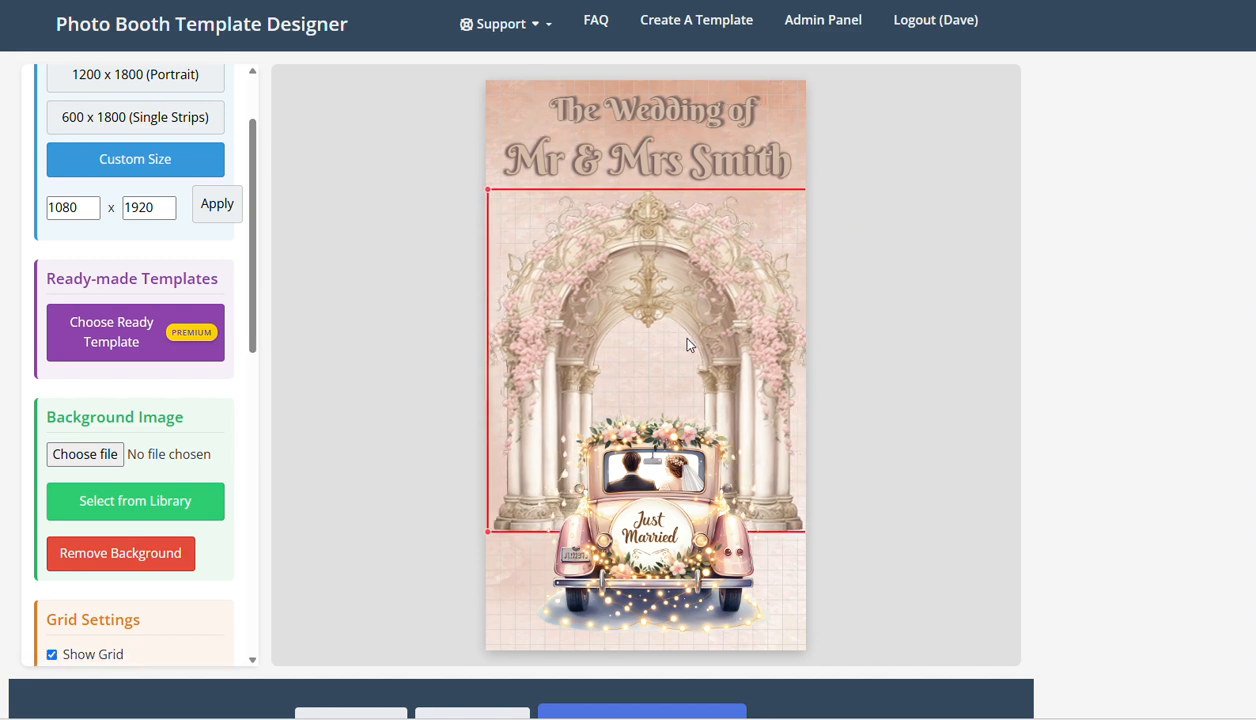
pyautogui.click(666, 515)
pyautogui.moveTo(666, 515); pyautogui.dragTo(667, 525)
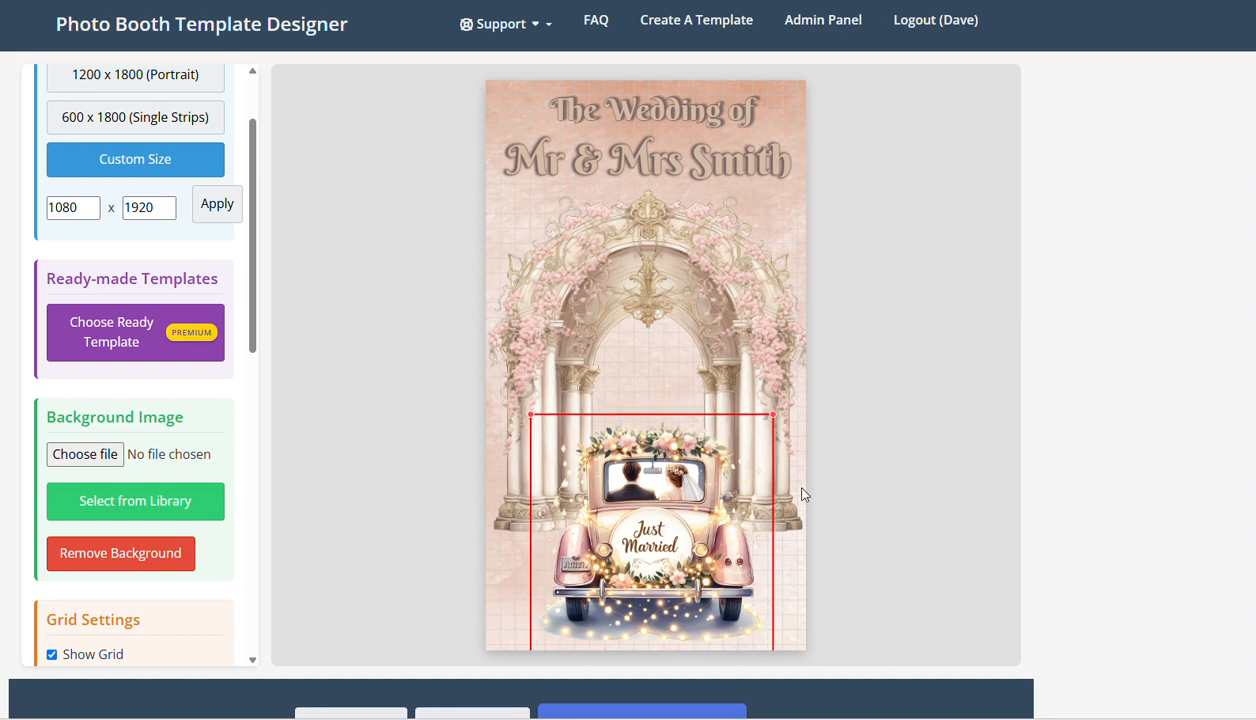